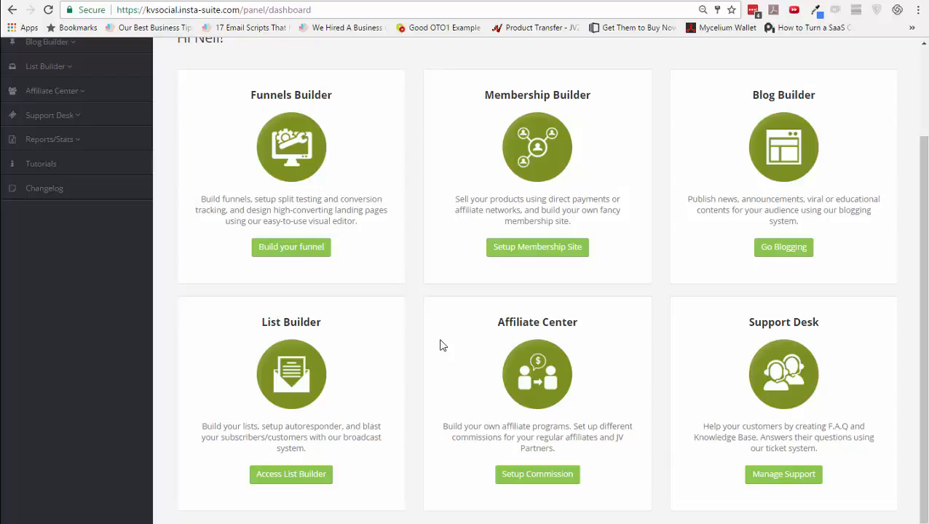
Open Edit Site from the Current Site menu to reach the Manage Funnels list of 17 funnels
scroll(443, 346, "up", 2)
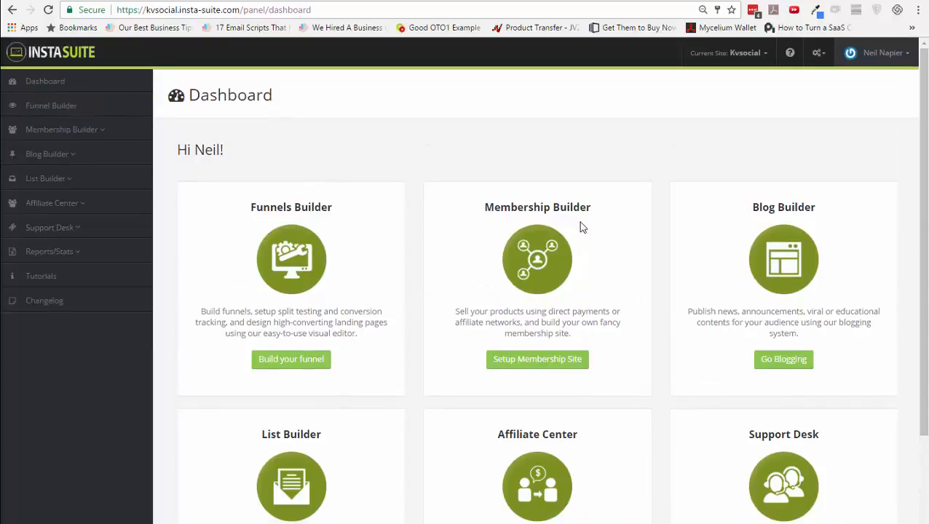
left_click(765, 54)
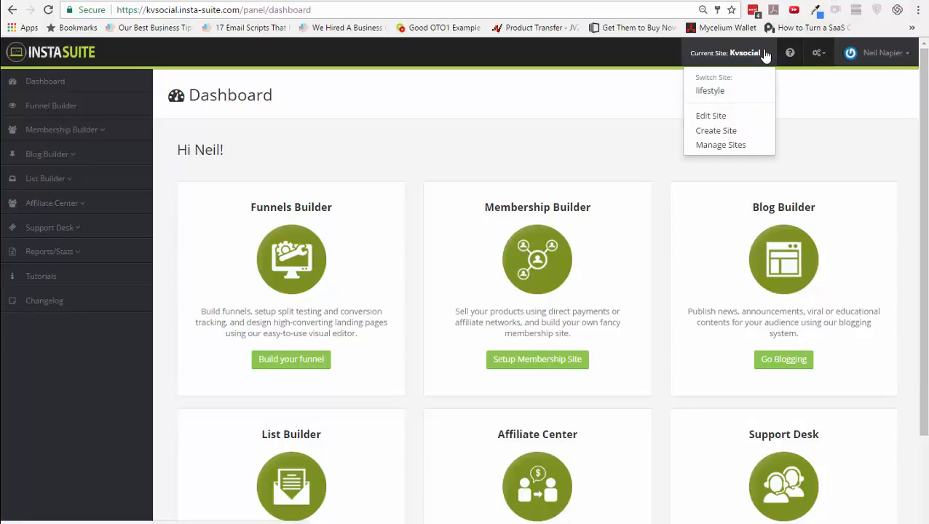
left_click(735, 122)
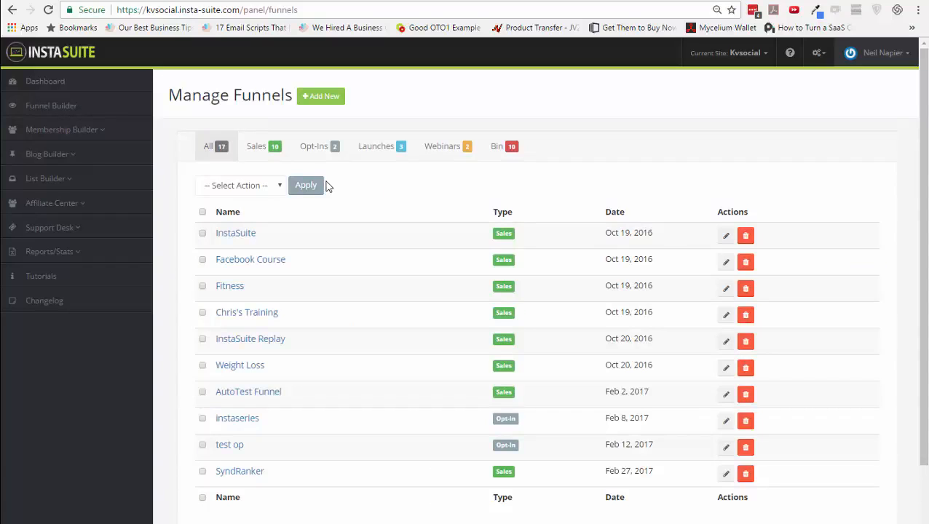
Build a new Opt-In funnel named 'Demo Optin' with the Add Downsells value cleared
left_click(340, 98)
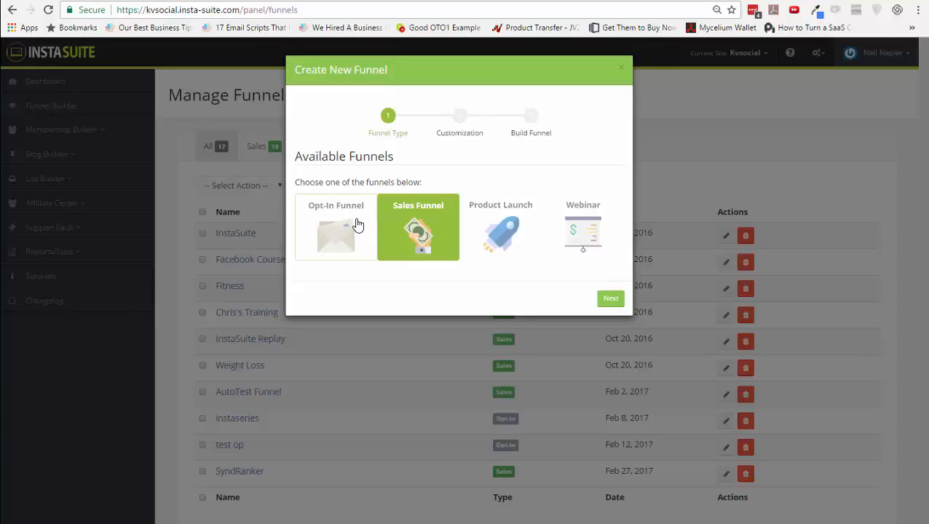
left_click(357, 226)
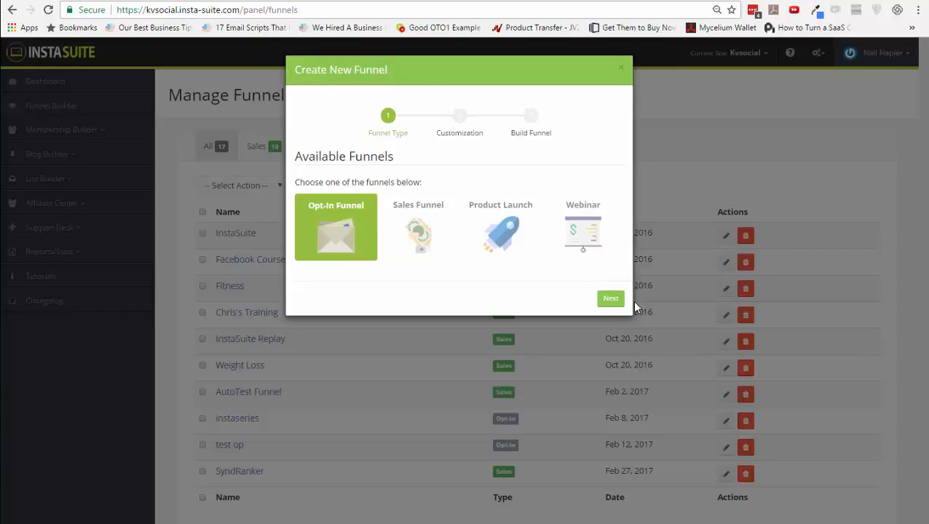
left_click(611, 299)
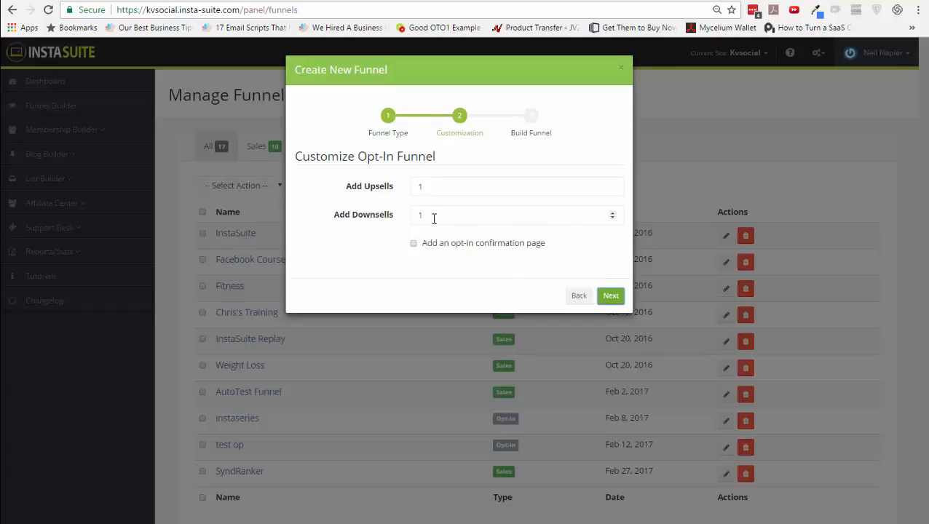
left_click_drag(434, 217, 414, 217)
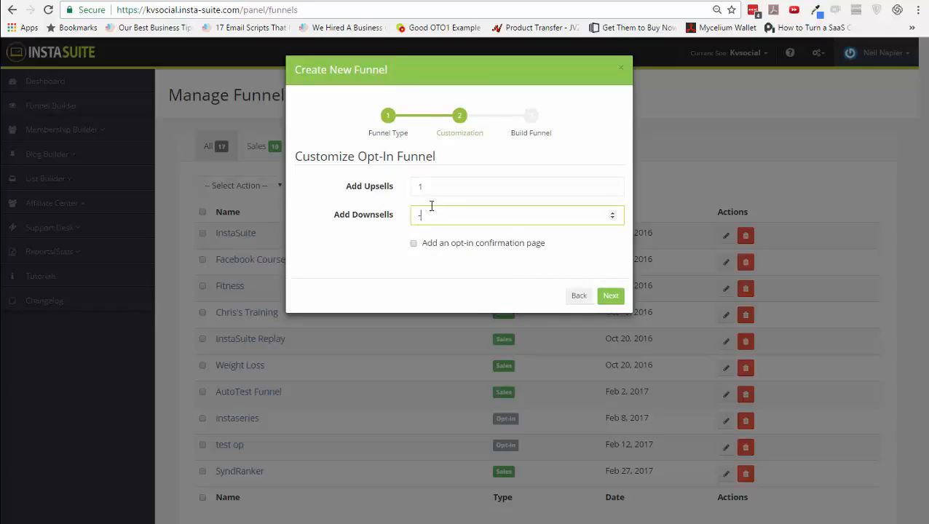
key("BackSpace")
left_click(609, 297)
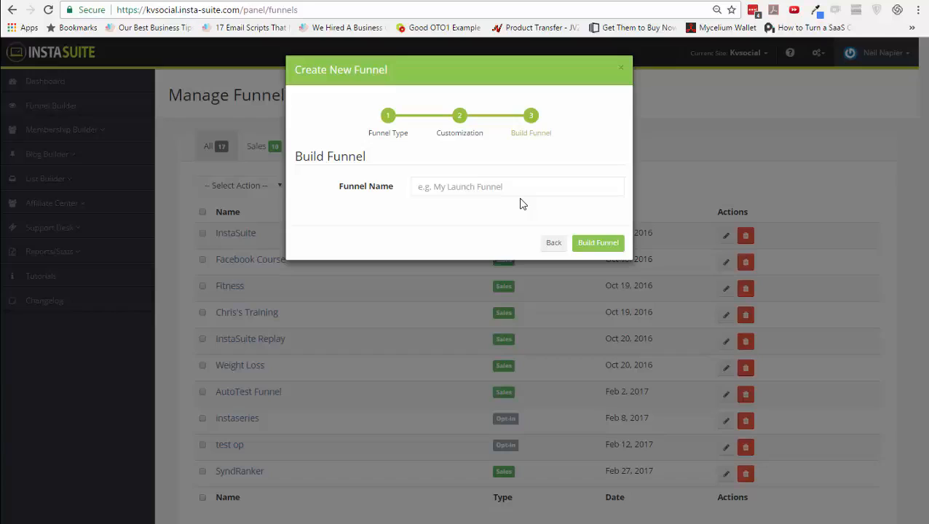
left_click(520, 192)
type("De")
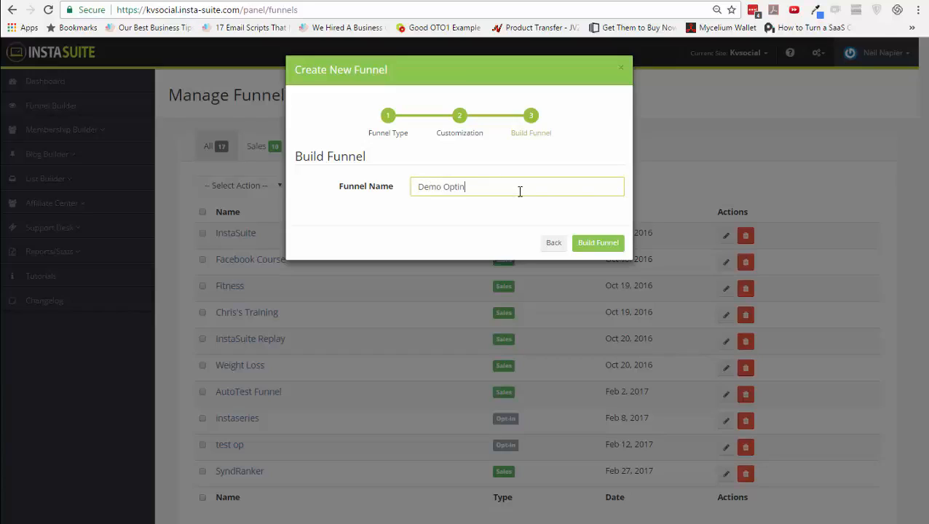
type("mo Optin")
left_click(591, 242)
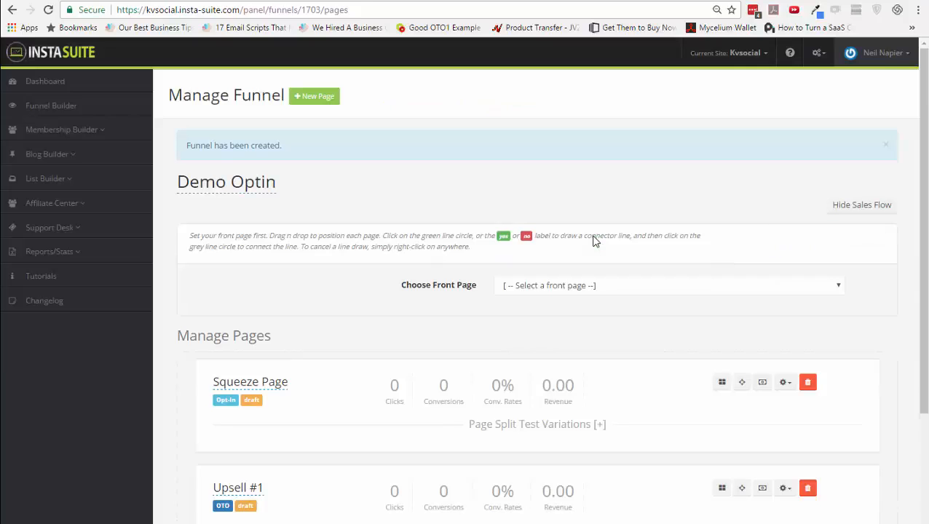
Cancel a new page, toggle the sales flow panel, and open the Choose Front Page list
scroll(362, 406, "down", 2)
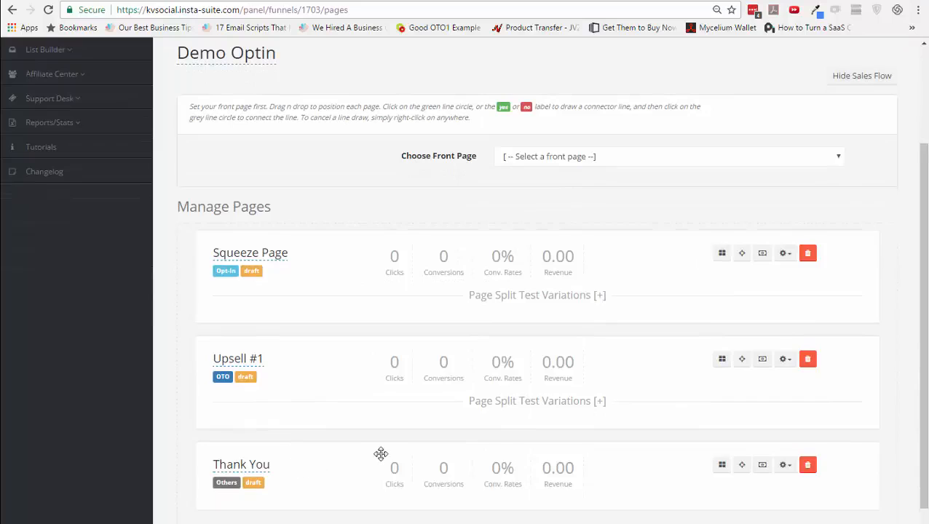
scroll(380, 452, "up", 2)
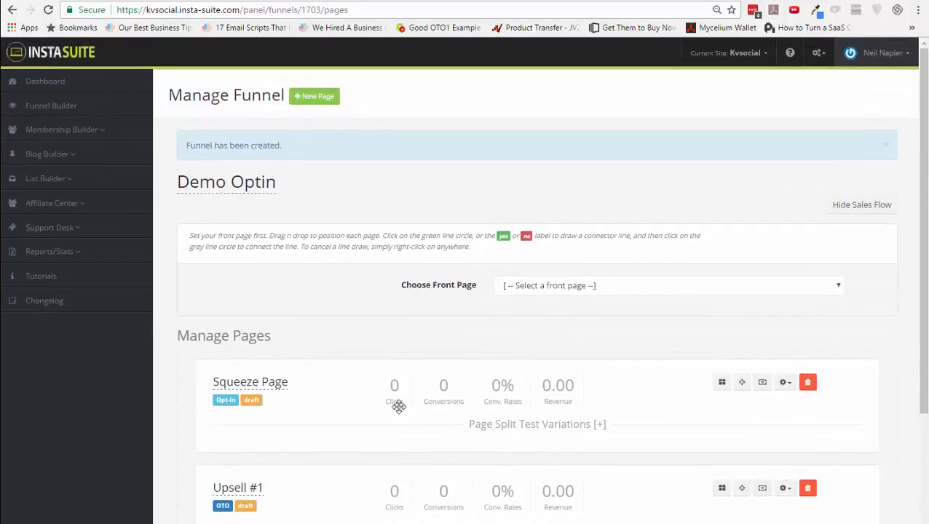
left_click(322, 98)
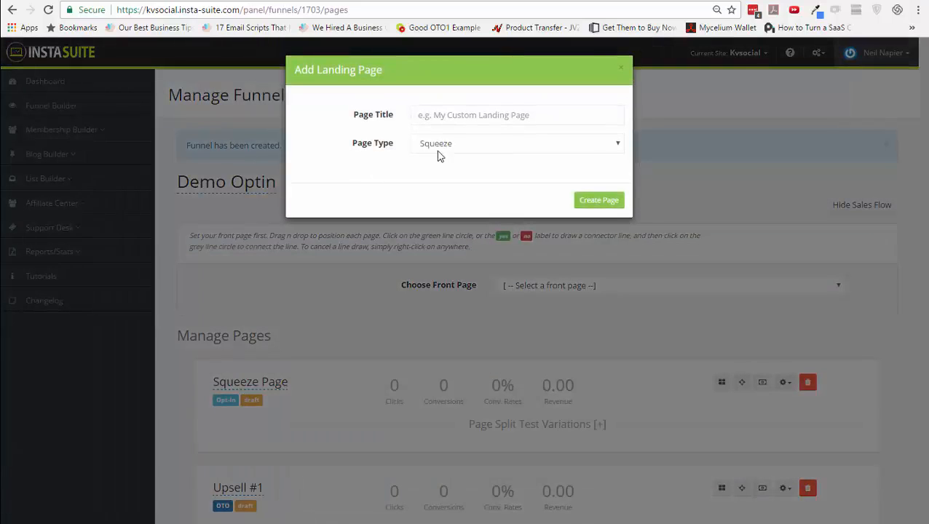
left_click(621, 69)
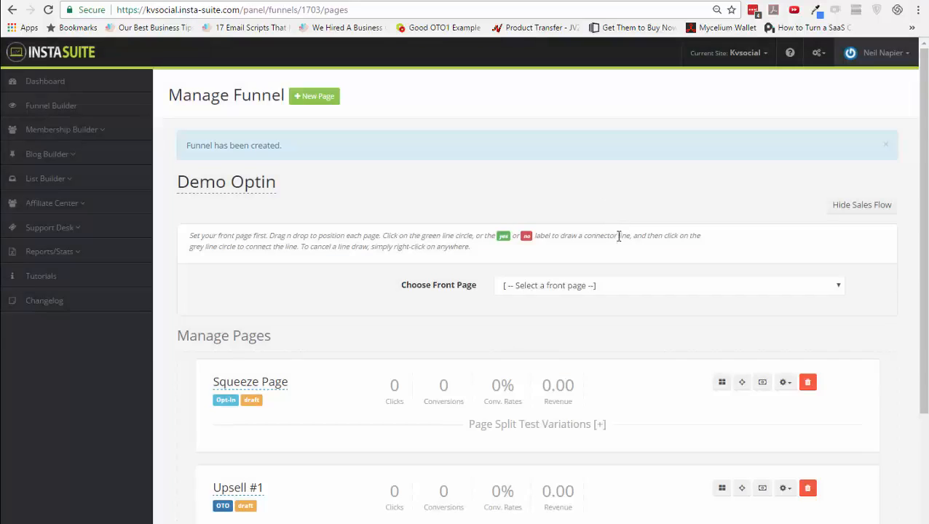
left_click(866, 212)
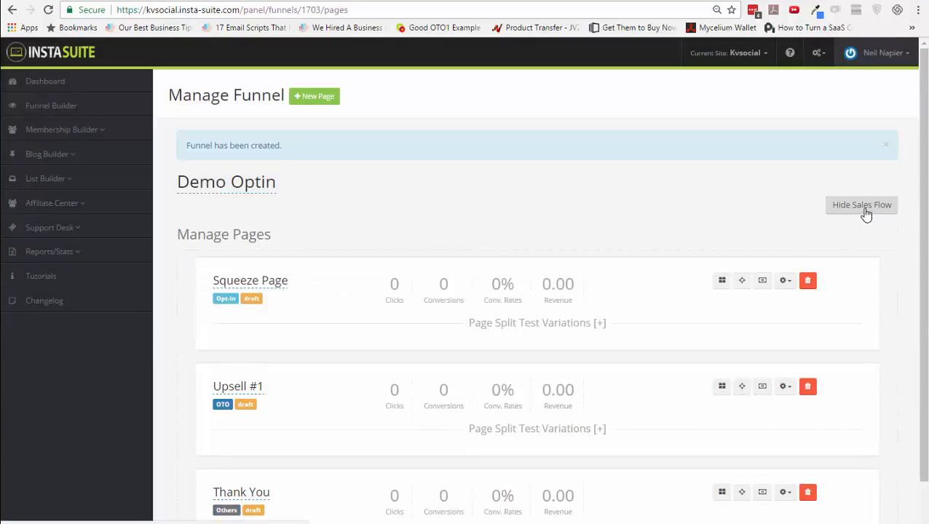
left_click(865, 211)
left_click(594, 285)
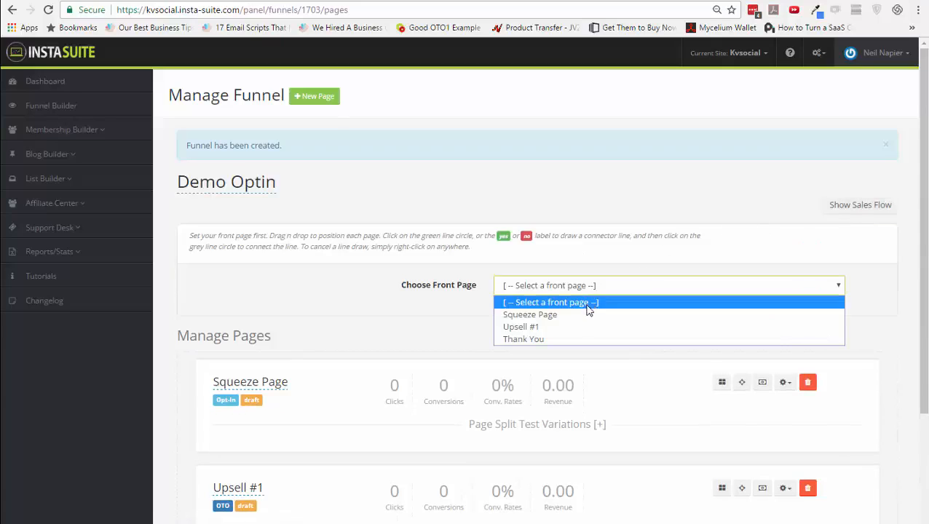
Set Squeeze Page as front page and stack Upsell #1 and Thank You below it
left_click(585, 315)
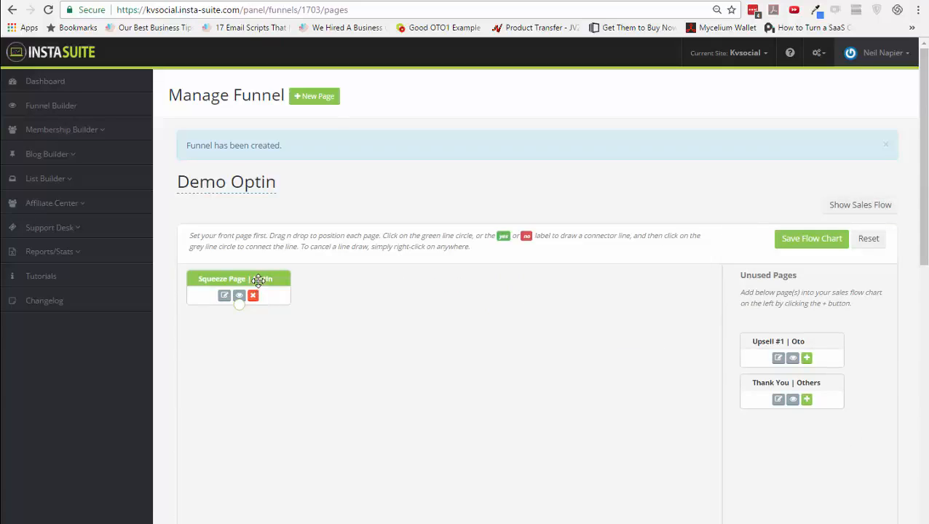
left_click_drag(255, 279, 489, 301)
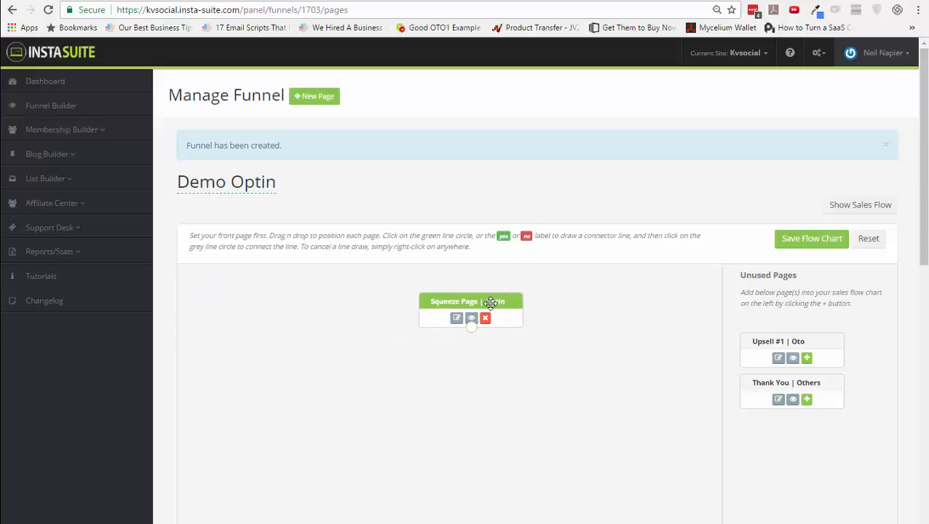
left_click(807, 358)
left_click(807, 358)
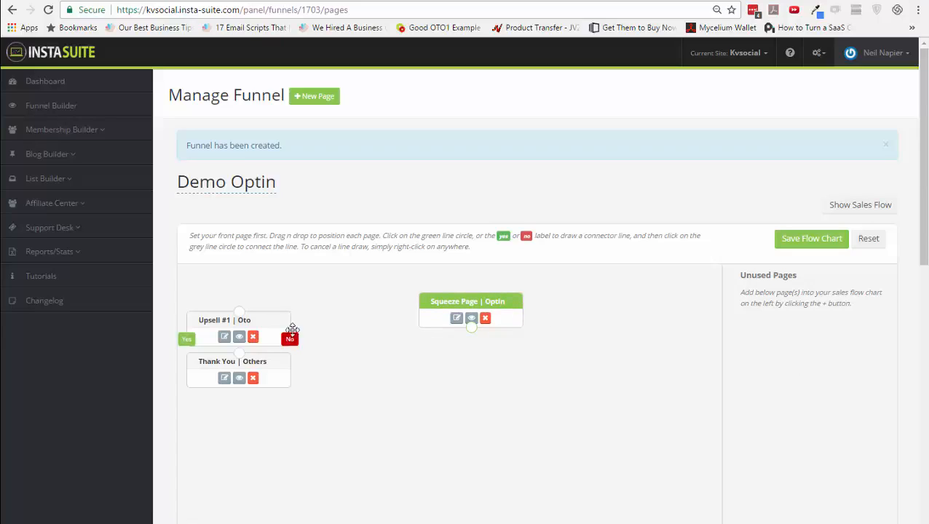
left_click_drag(277, 320, 506, 365)
left_click_drag(277, 360, 503, 437)
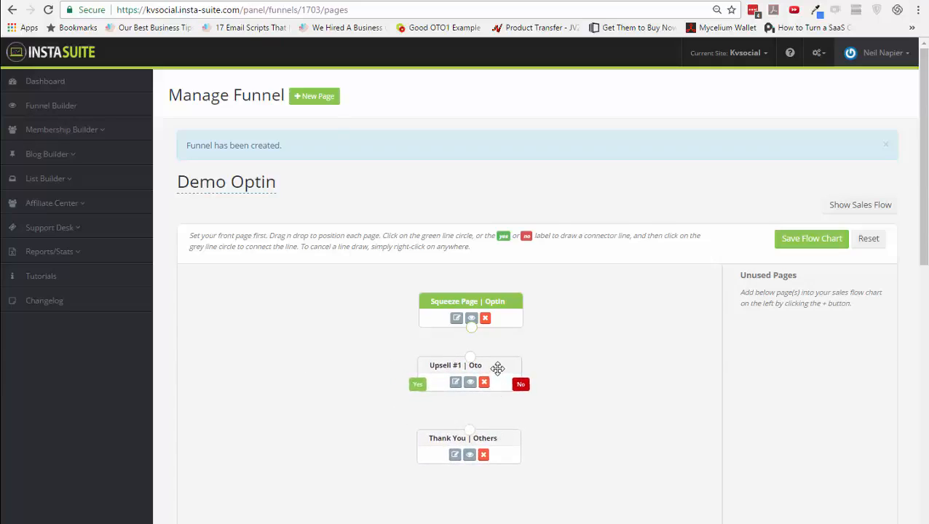
left_click_drag(496, 368, 499, 367)
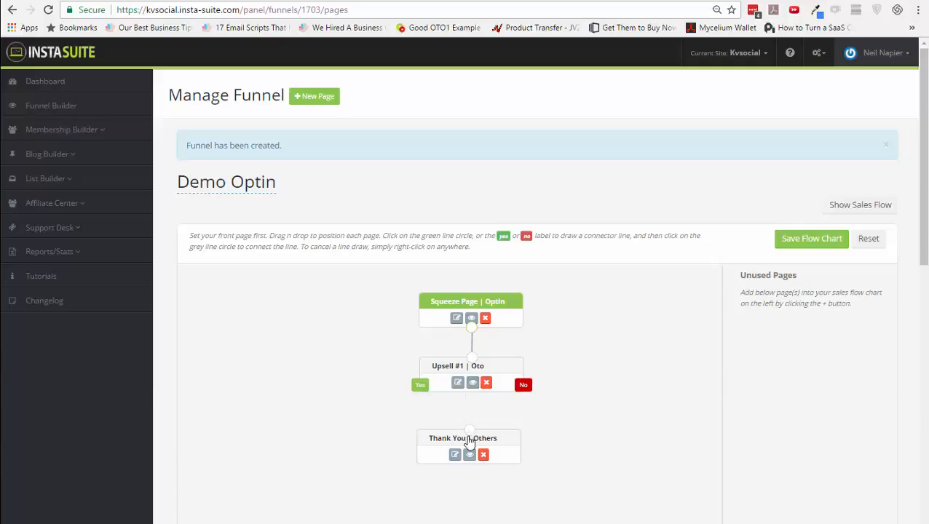
Connect Upsell #1's Yes and No outcomes to Thank You and save the flow chart
left_click(420, 386)
left_click(469, 431)
left_click_drag(488, 439, 488, 439)
left_click(524, 386)
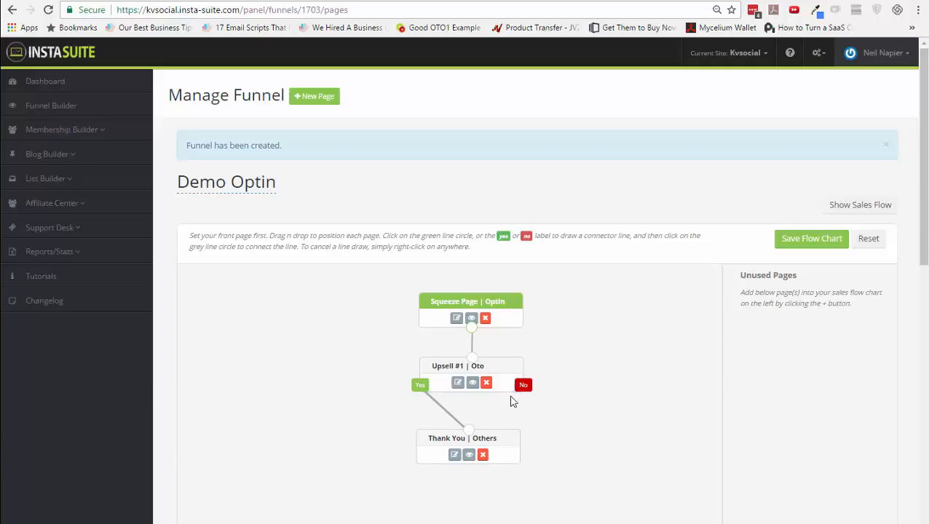
left_click(470, 430)
left_click(807, 248)
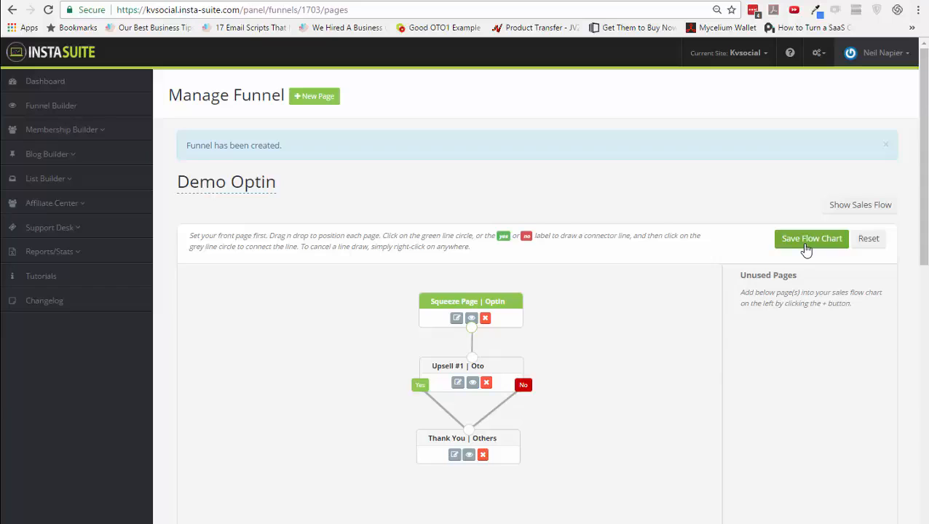
scroll(707, 272, "down", 5)
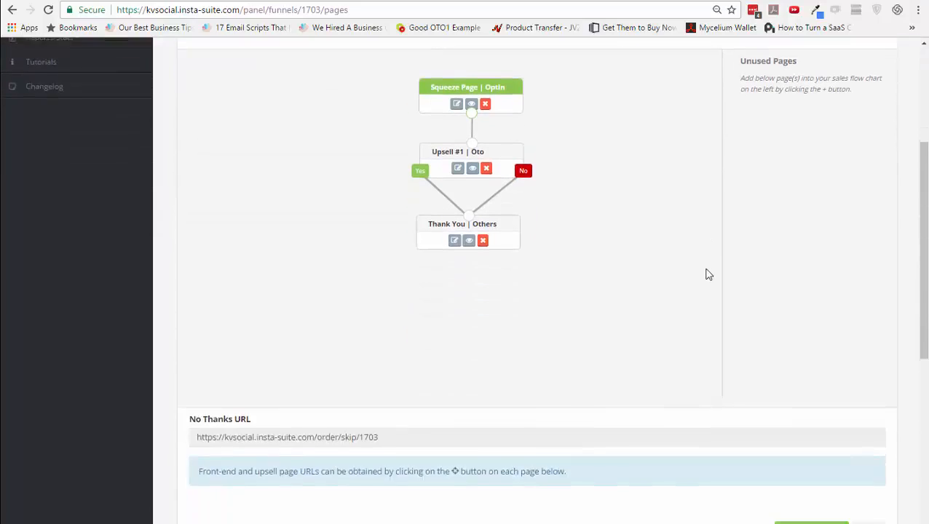
Show the Squeeze Page's template choices and filter them to the Sales type
scroll(673, 306, "down", 2)
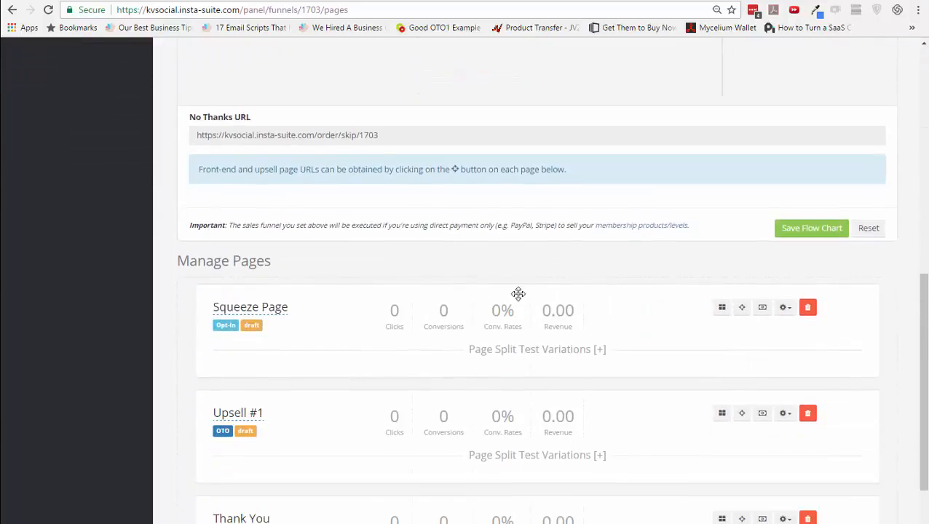
scroll(408, 283, "down", 1)
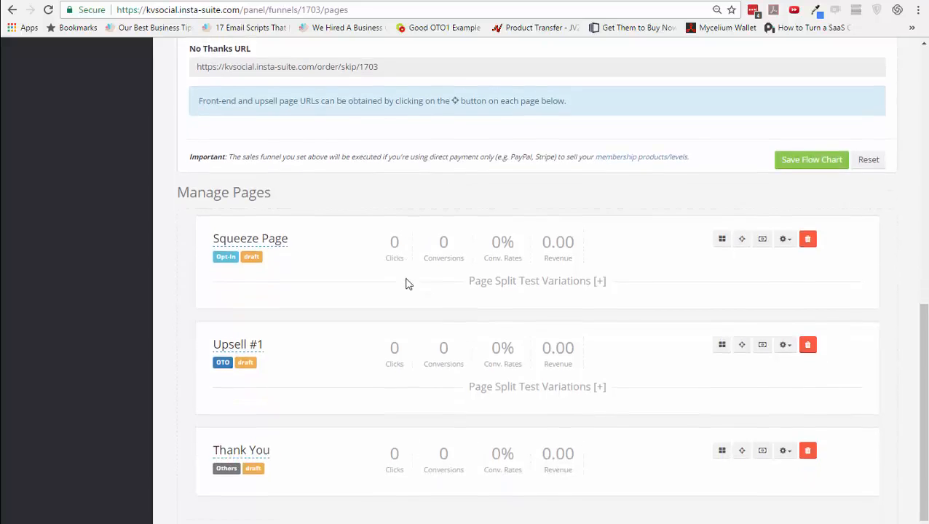
left_click(721, 236)
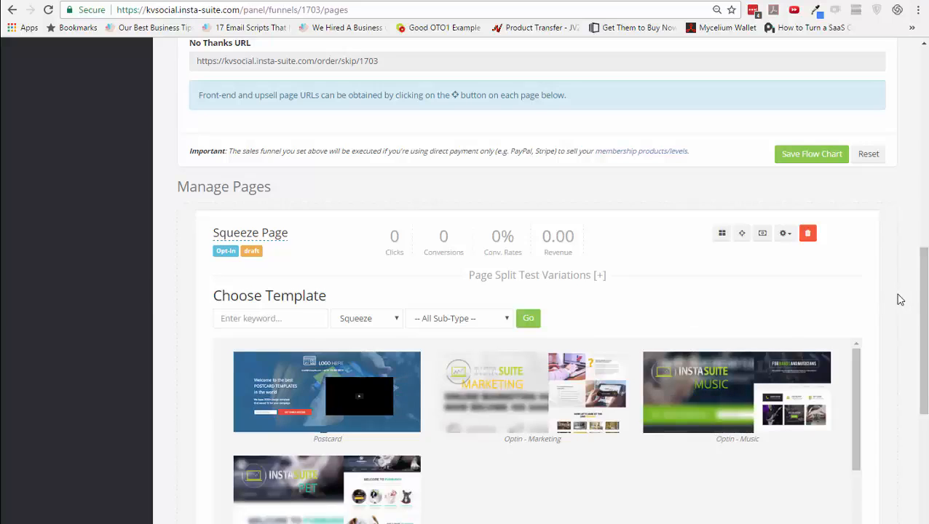
scroll(898, 297, "down", 2)
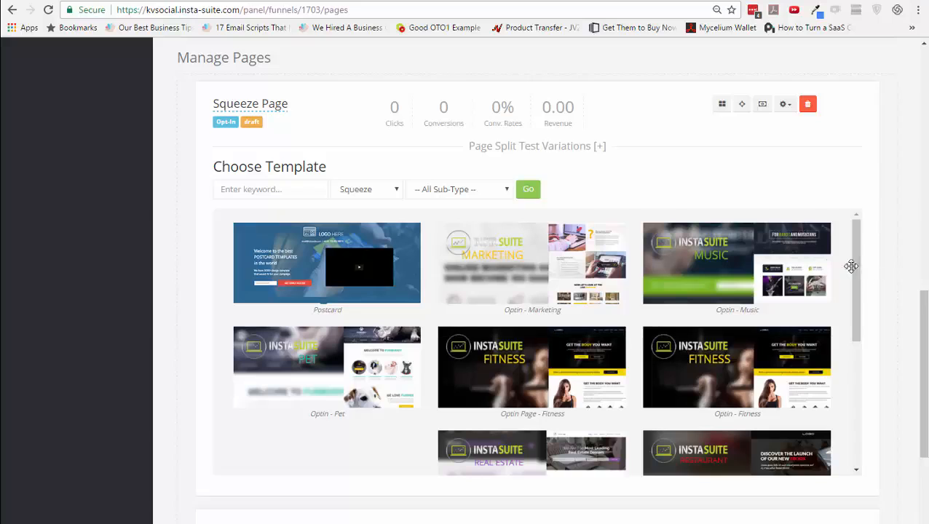
left_click_drag(853, 248, 854, 443)
scroll(863, 305, "up", 4)
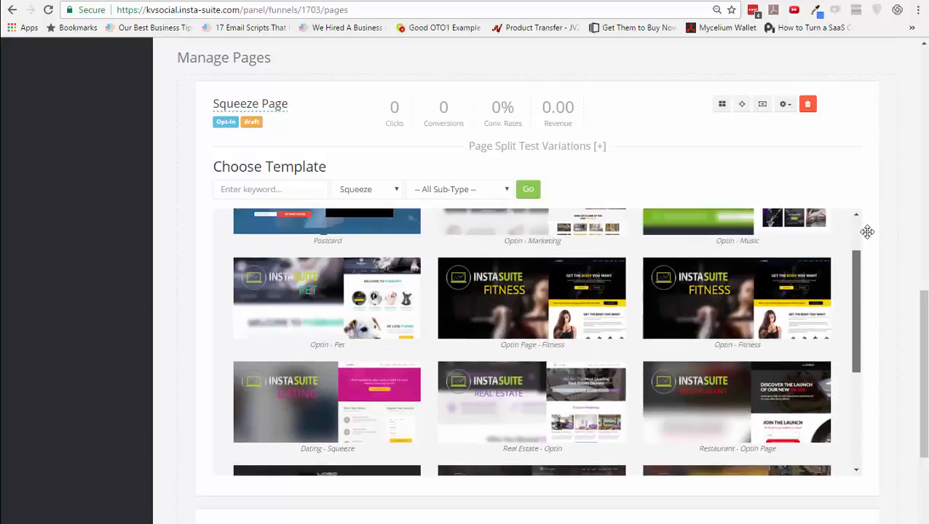
left_click(347, 191)
left_click(351, 218)
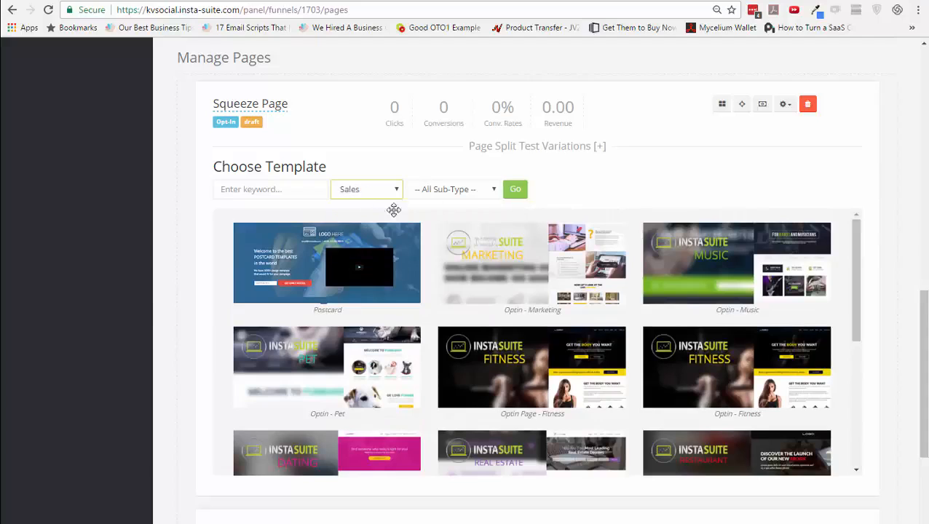
left_click(516, 193)
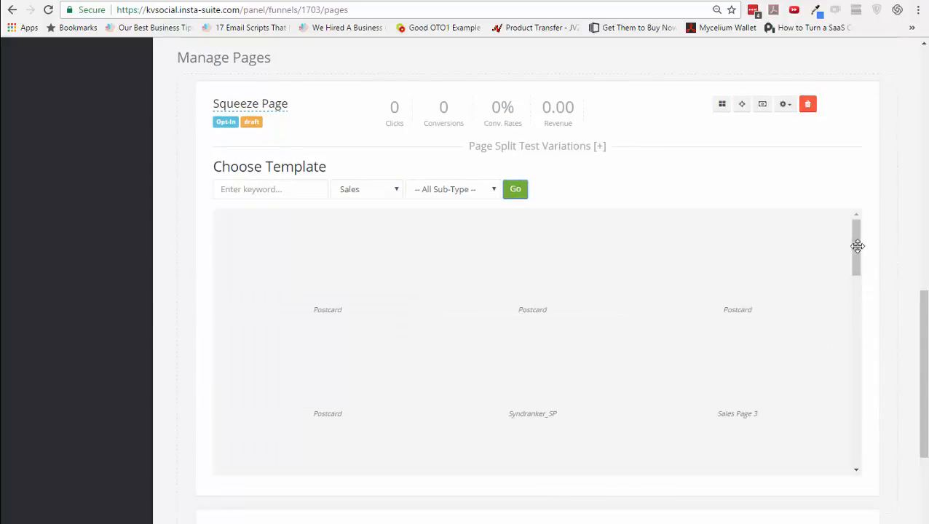
left_click_drag(856, 251, 861, 223)
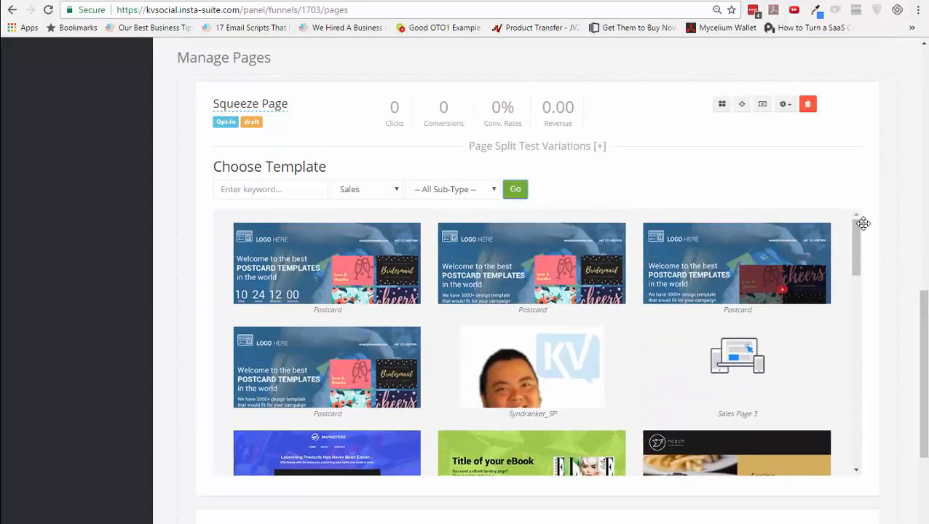
Refilter the templates to the Others type, then to the Squeeze type
left_click(394, 191)
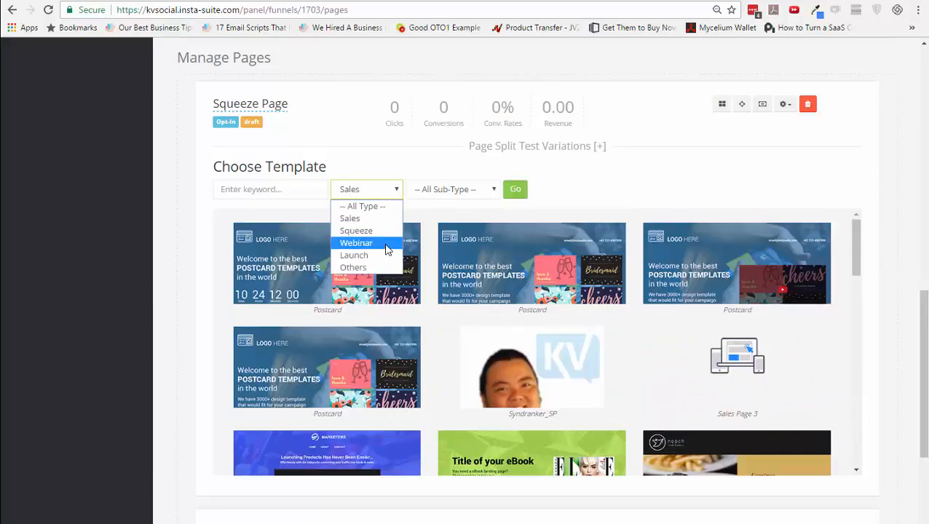
left_click(364, 266)
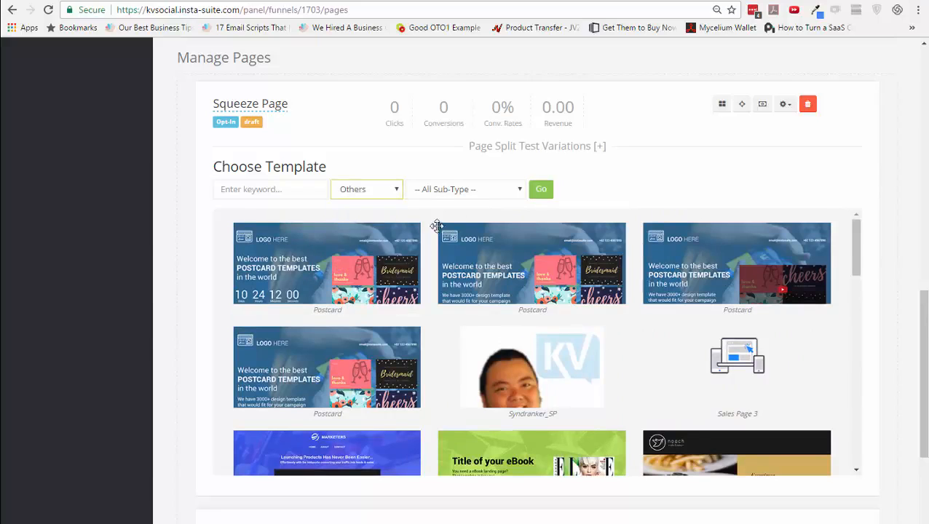
left_click(541, 191)
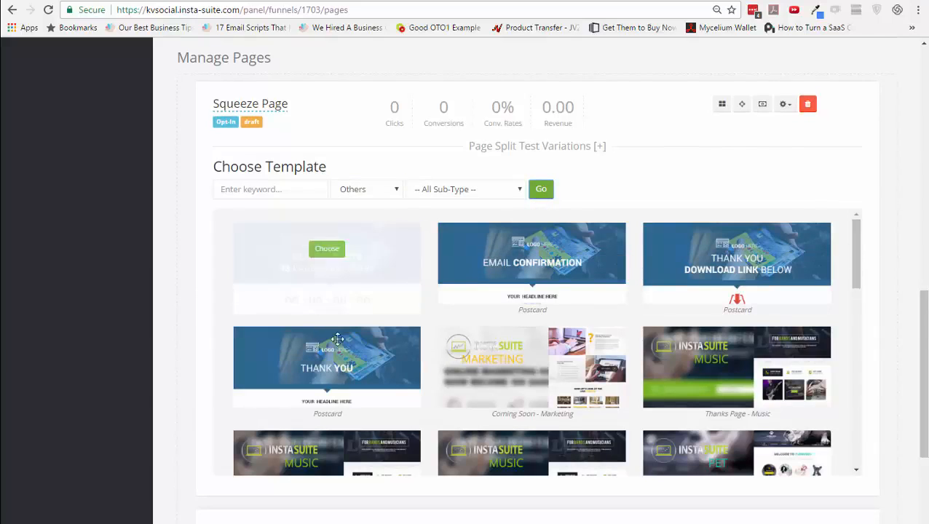
mouse_move(497, 275)
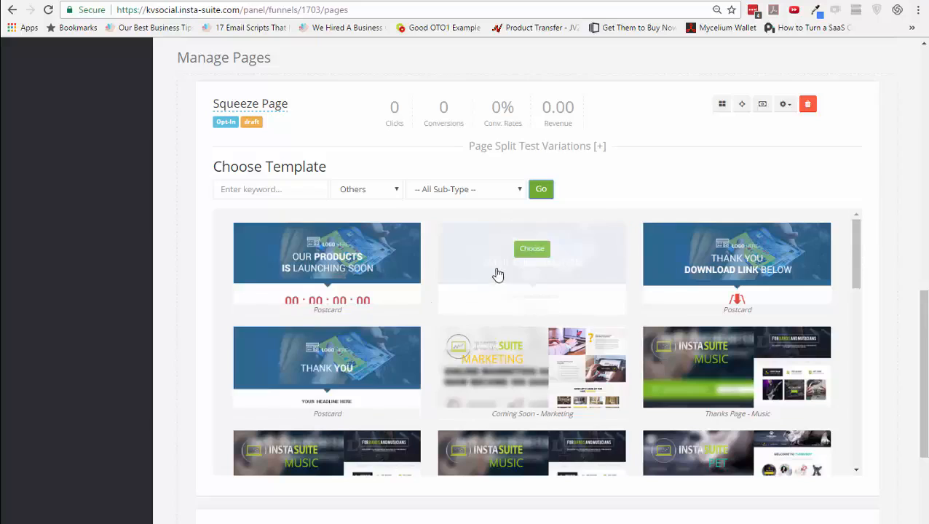
left_click(379, 191)
left_click(376, 231)
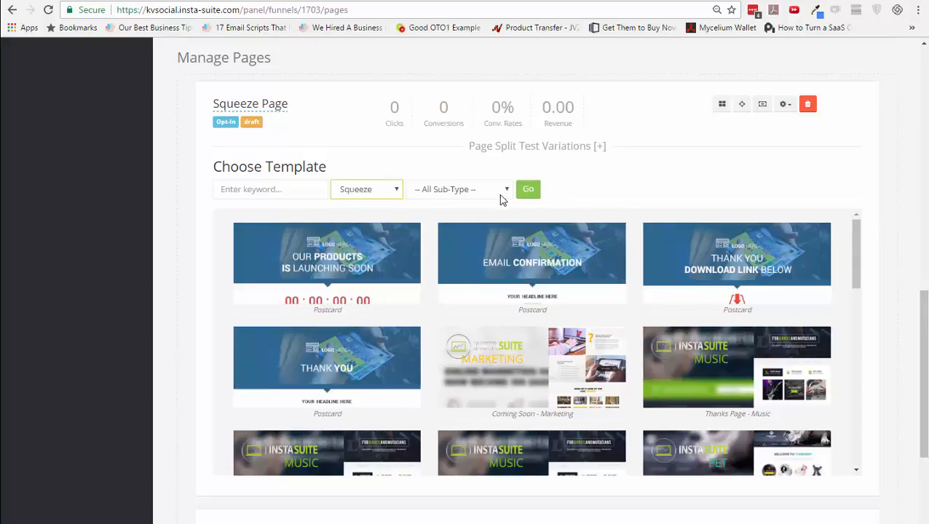
left_click(529, 193)
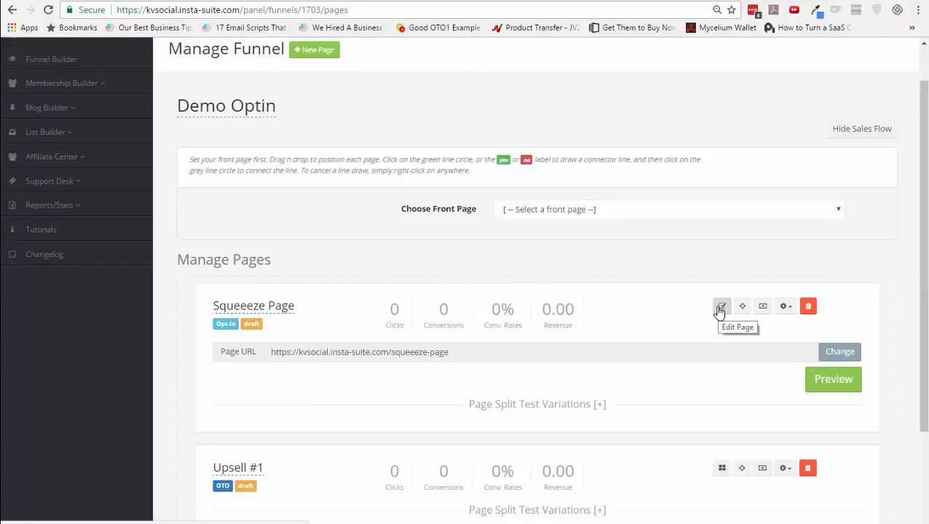
Open the squeeze page in the builder and review the section's BG Image and BG Video settings
left_click(722, 314)
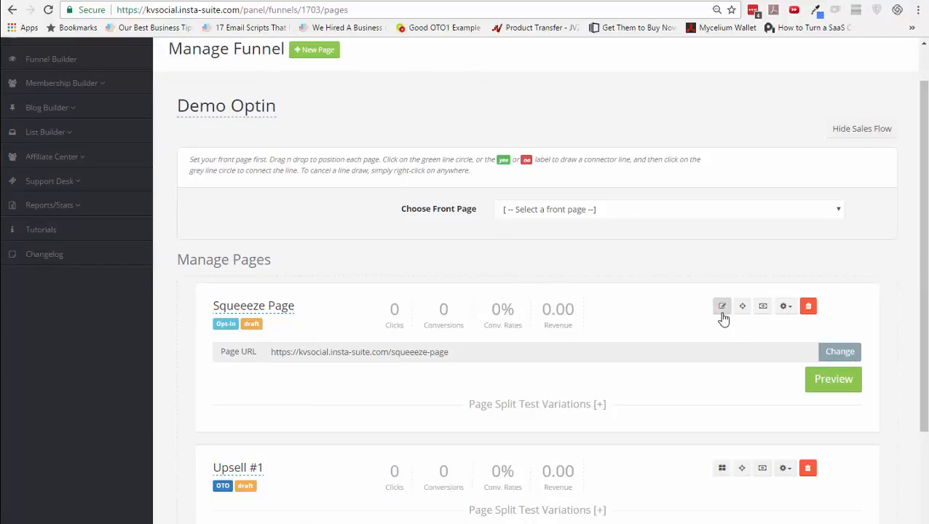
left_click(722, 307)
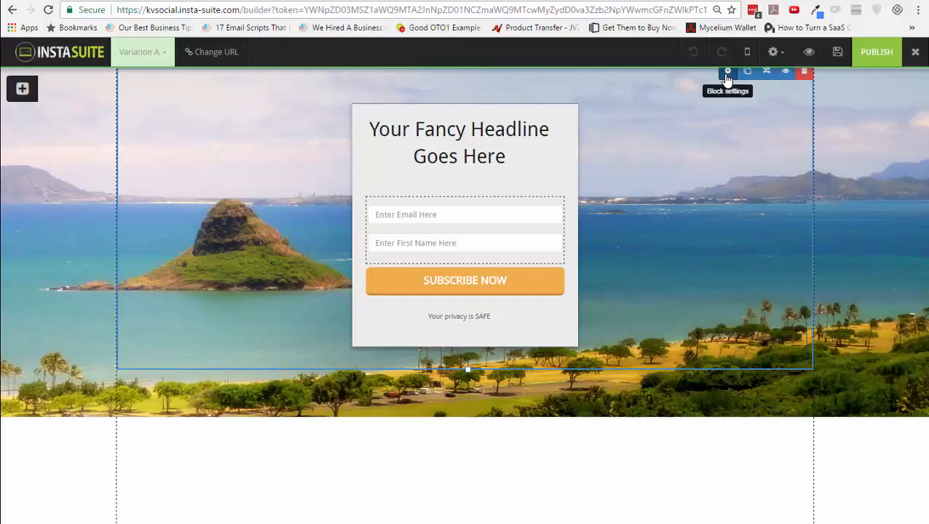
left_click(732, 75)
left_click(758, 128)
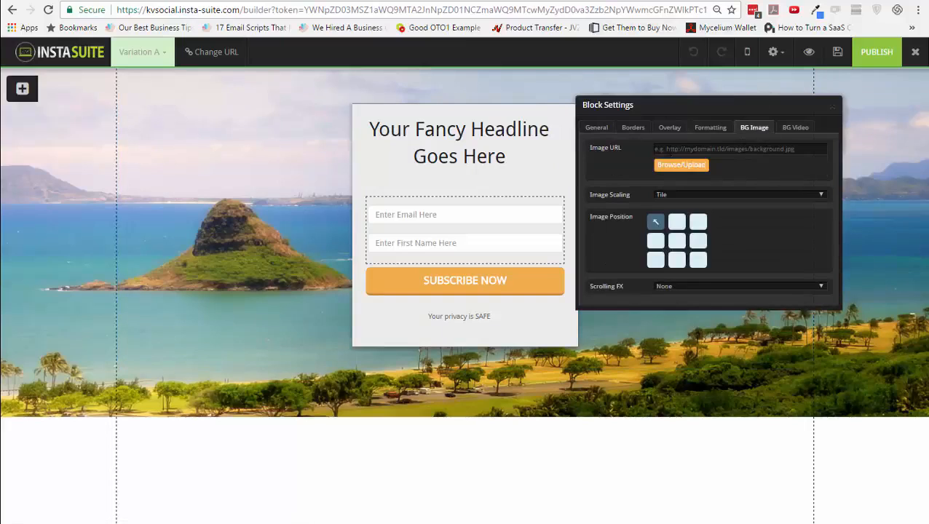
left_click(810, 129)
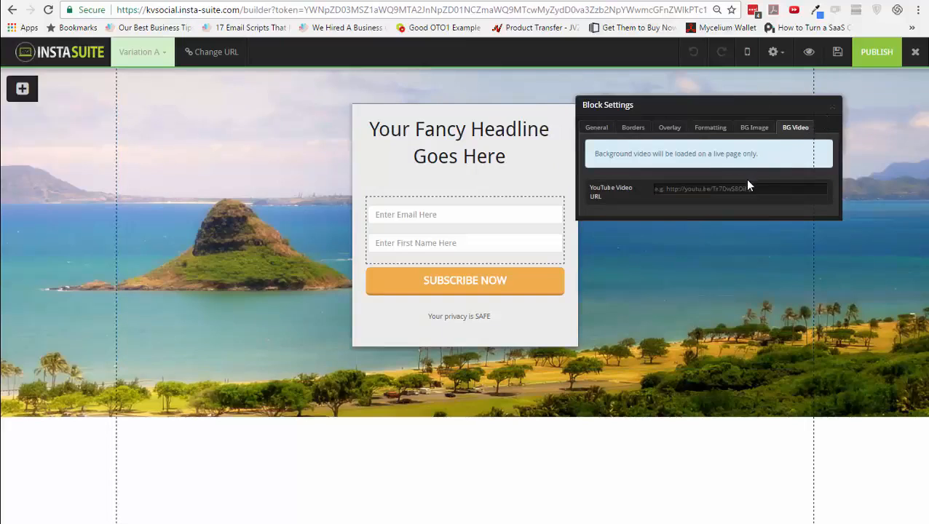
left_click(833, 111)
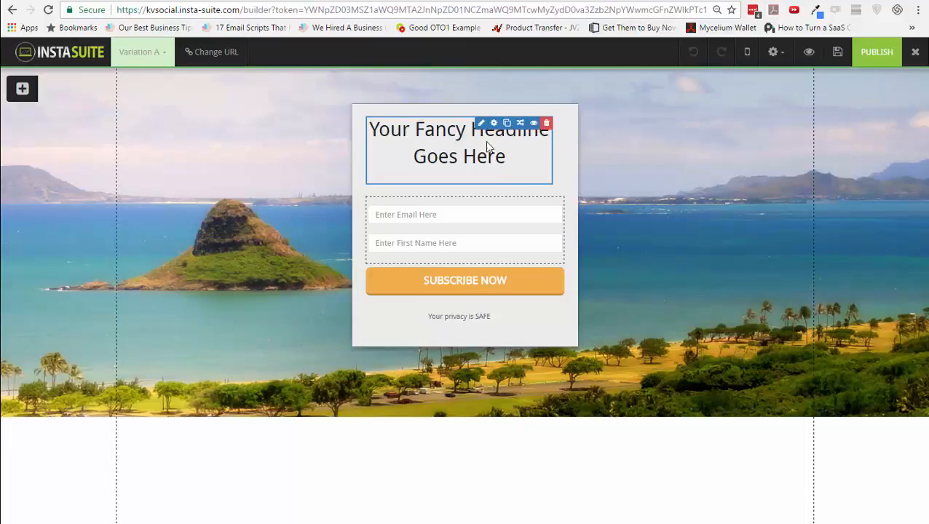
Replace the headline with 'We are working on something very cool. Sign up to find out more!'
left_click(479, 125)
left_click(481, 248)
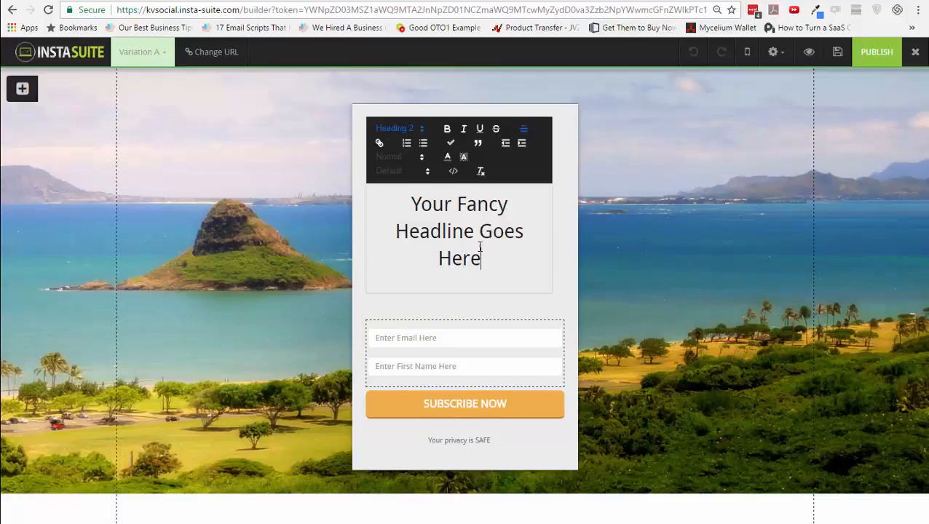
left_click(411, 205, "shift")
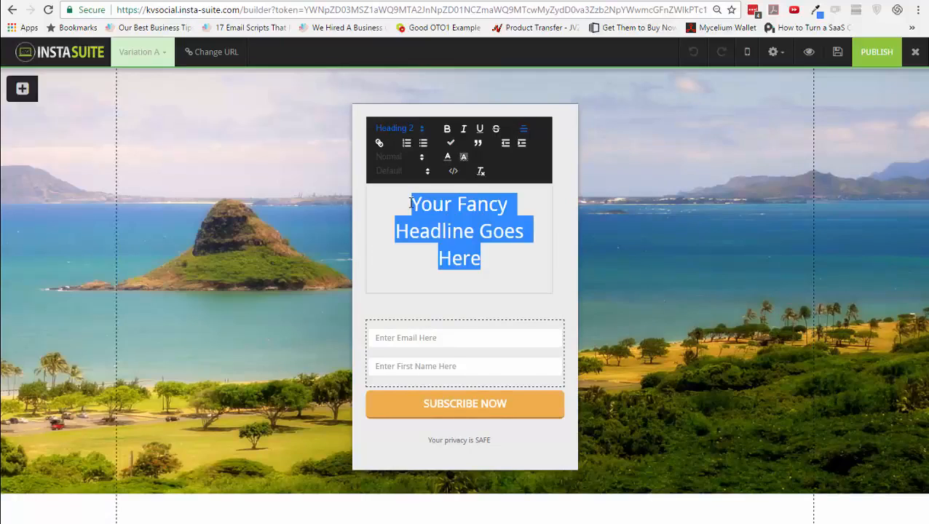
type("We are working on so")
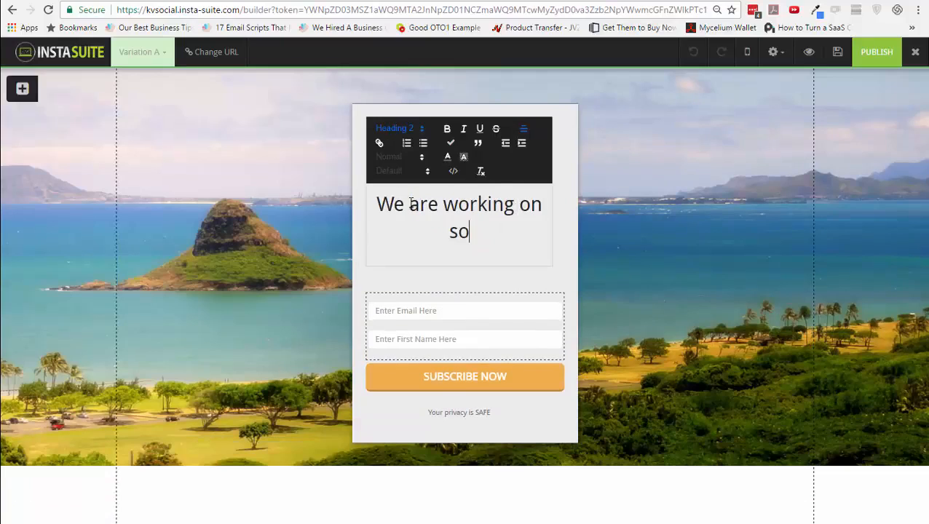
type("mething very cool -")
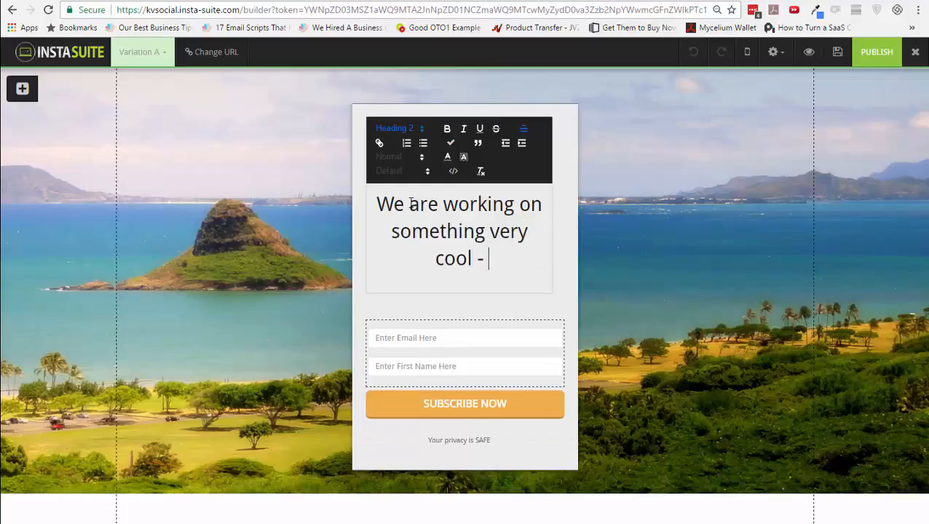
key("BackSpace")
key("BackSpace")
key("BackSpace")
type(". Sign pu")
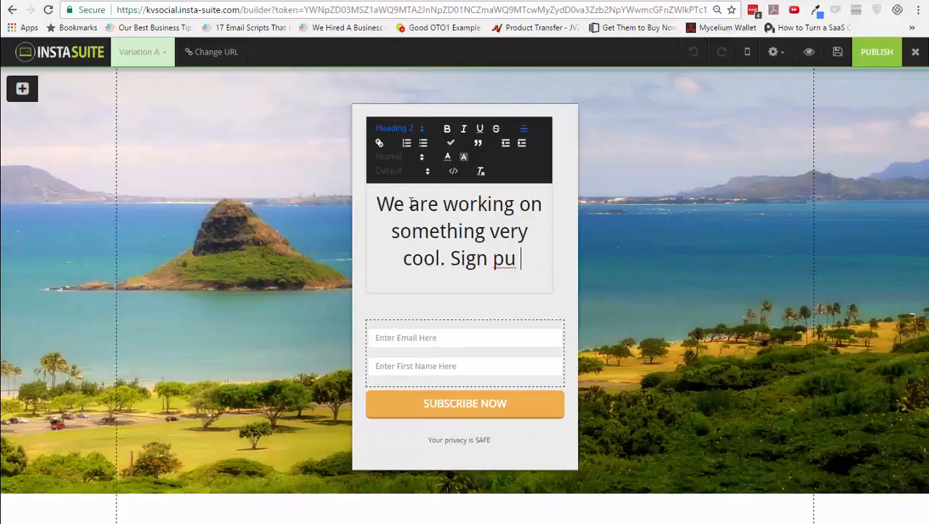
key("BackSpace")
key("BackSpace")
key("BackSpace")
type("up to ")
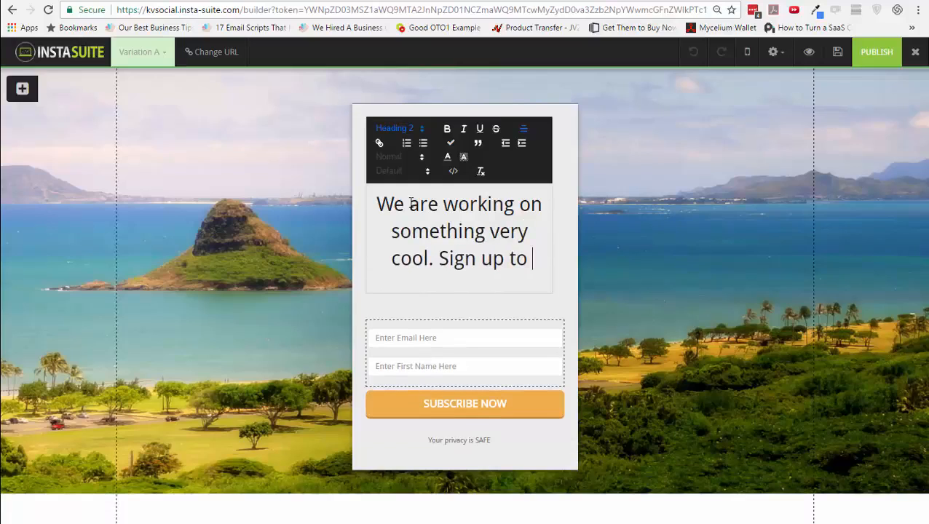
type("fin")
key("BackSpace")
type("ind ou")
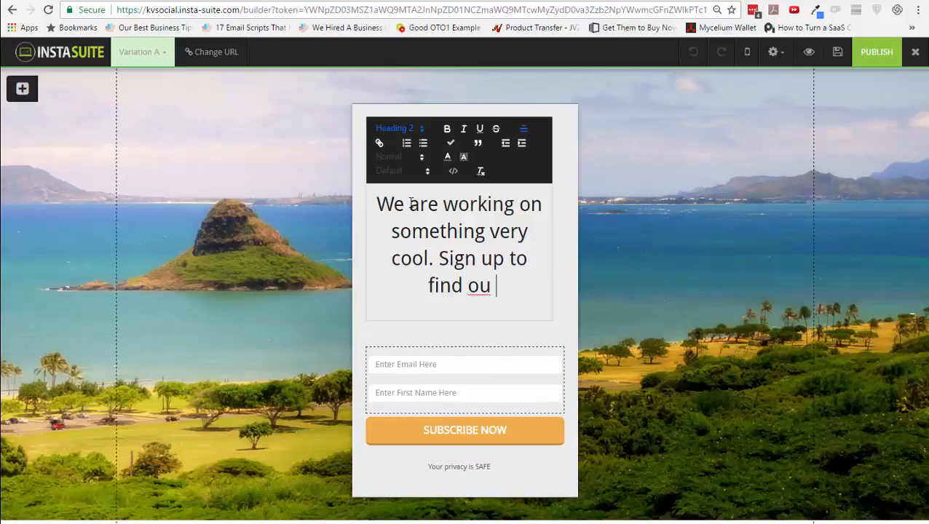
type("t more!")
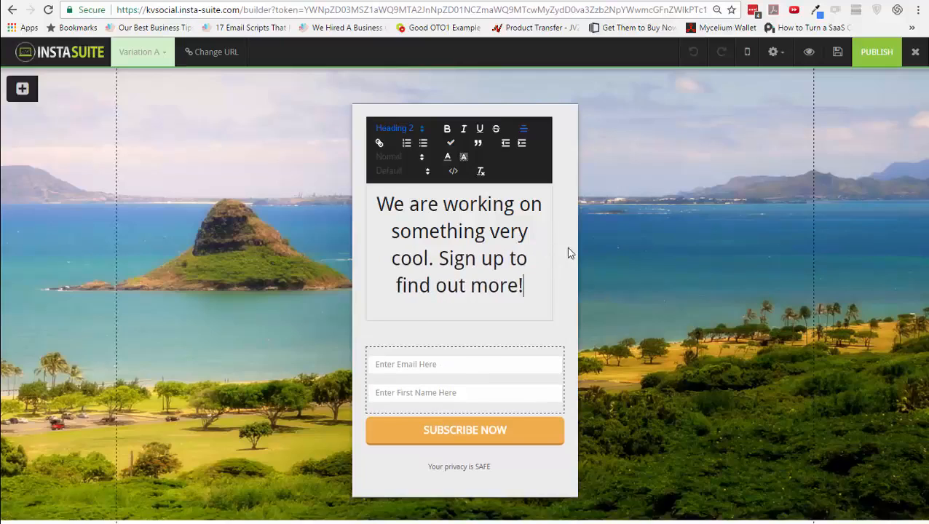
left_click(570, 253)
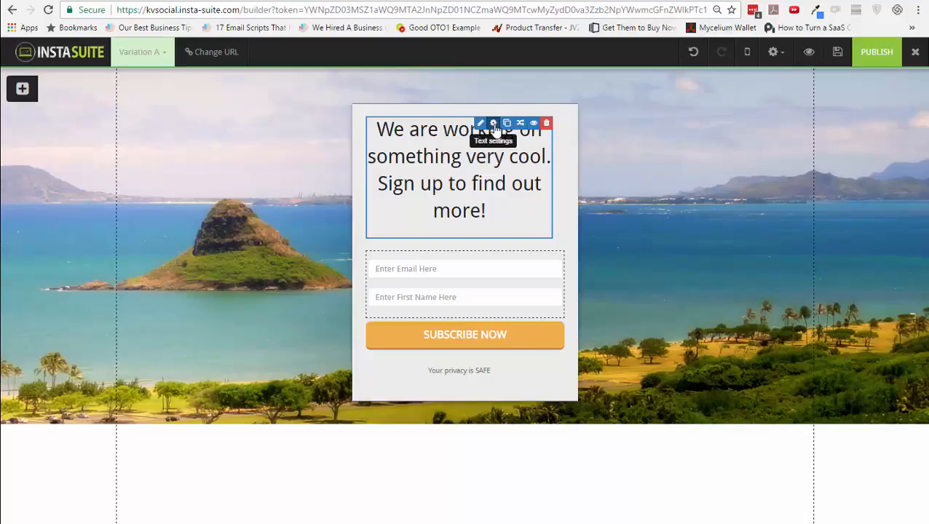
Set the headline's right and bottom margins to 0
left_click(494, 123)
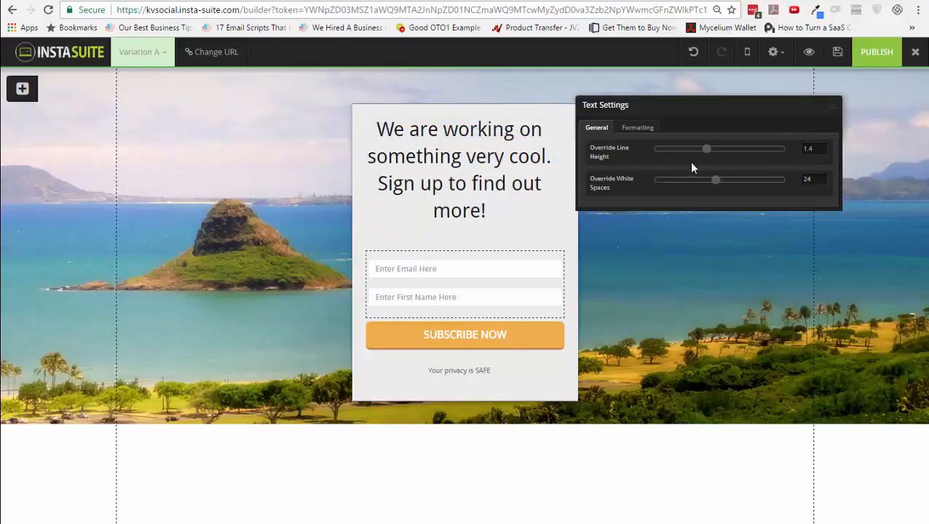
left_click(639, 129)
left_click_drag(663, 182, 654, 178)
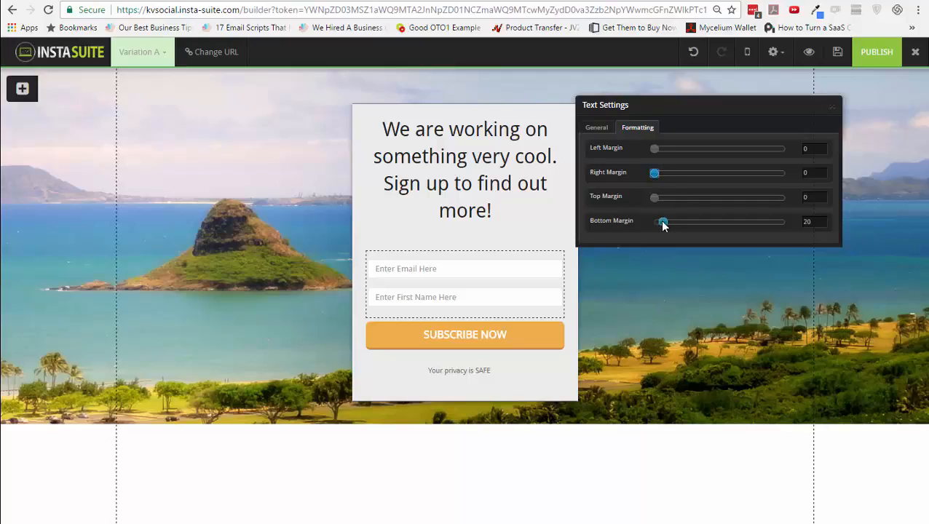
left_click_drag(663, 222, 646, 220)
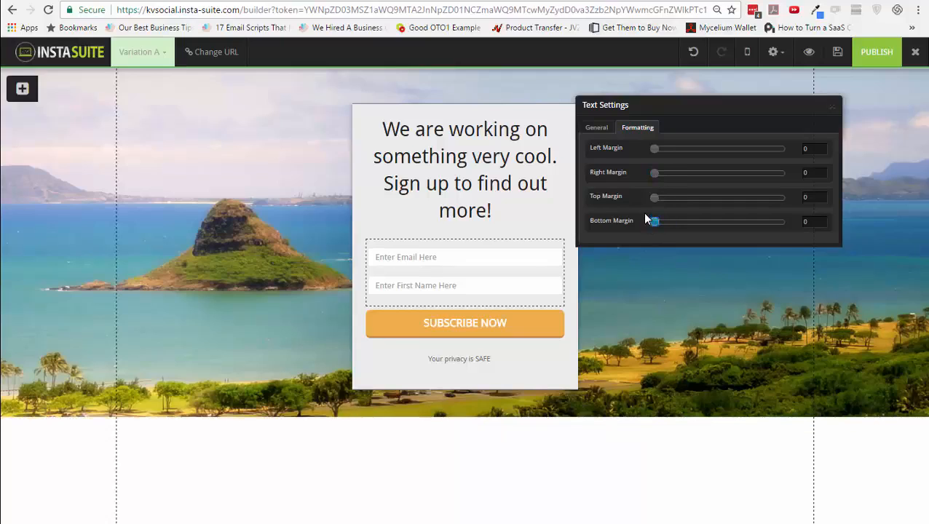
left_click(840, 110)
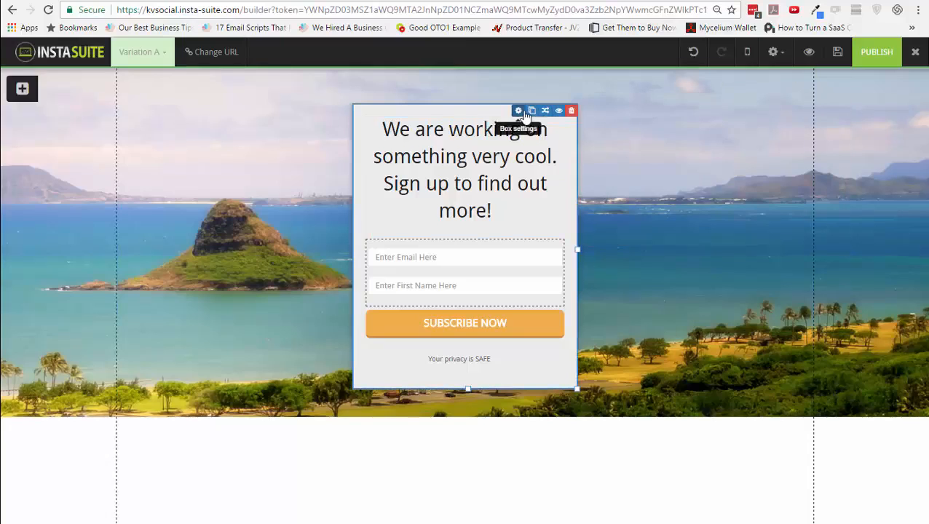
Widen the signup box to 465
left_click(518, 111)
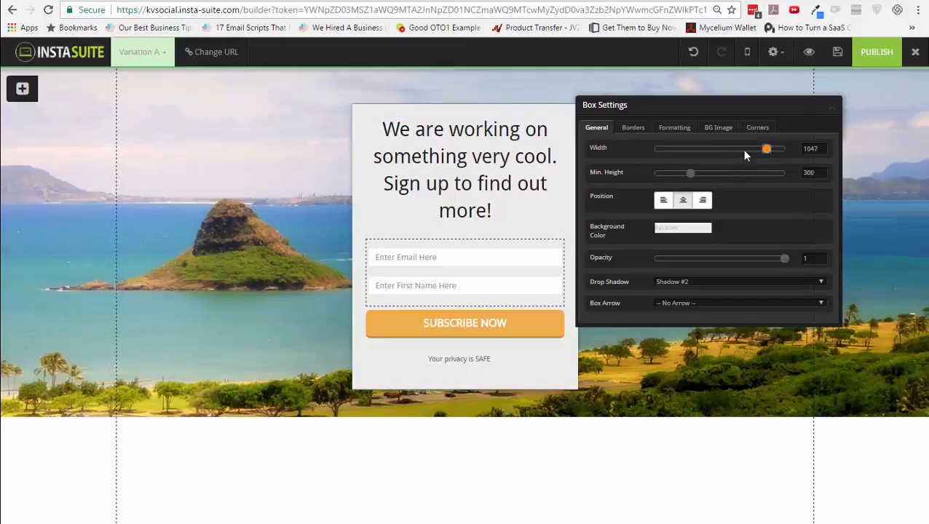
mouse_move(708, 153)
left_mouse_down()
mouse_move(690, 151)
mouse_move(697, 154)
left_mouse_up()
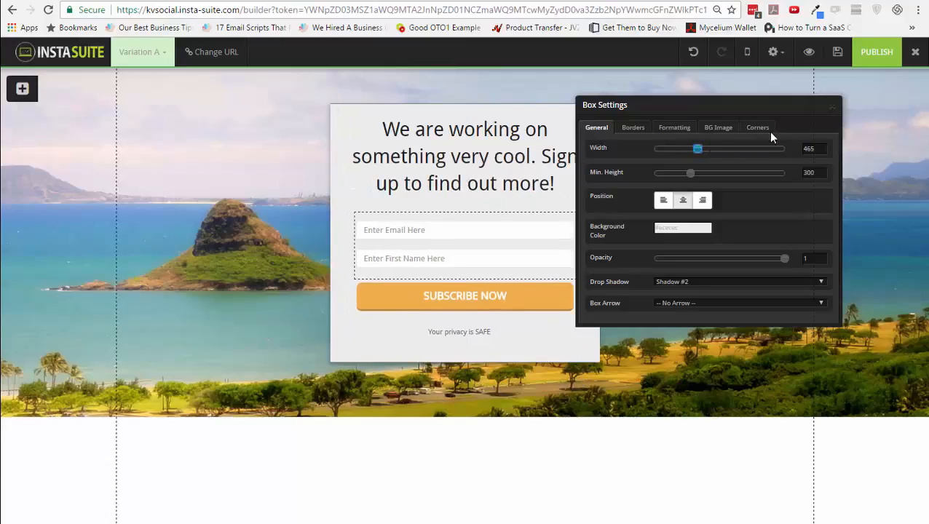
left_click(834, 109)
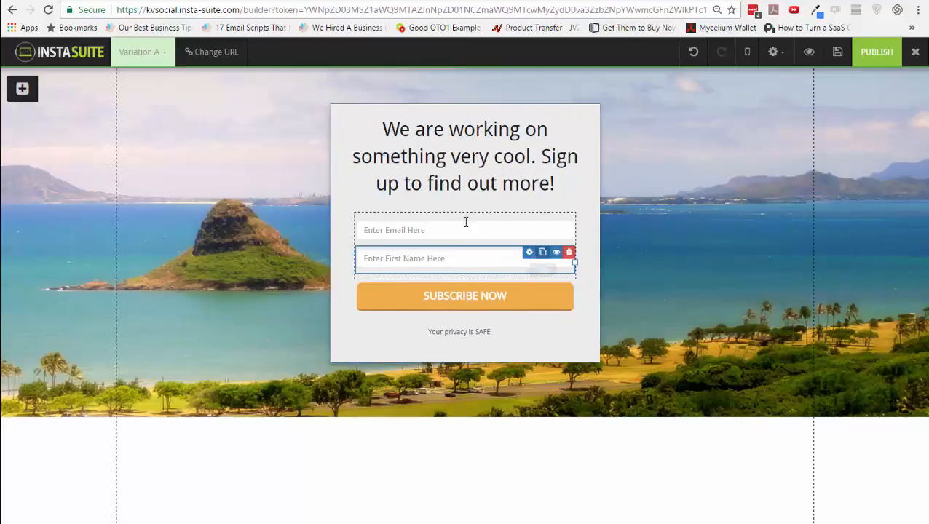
Insert a phone field into the signup form above the subscribe button
left_click(22, 88)
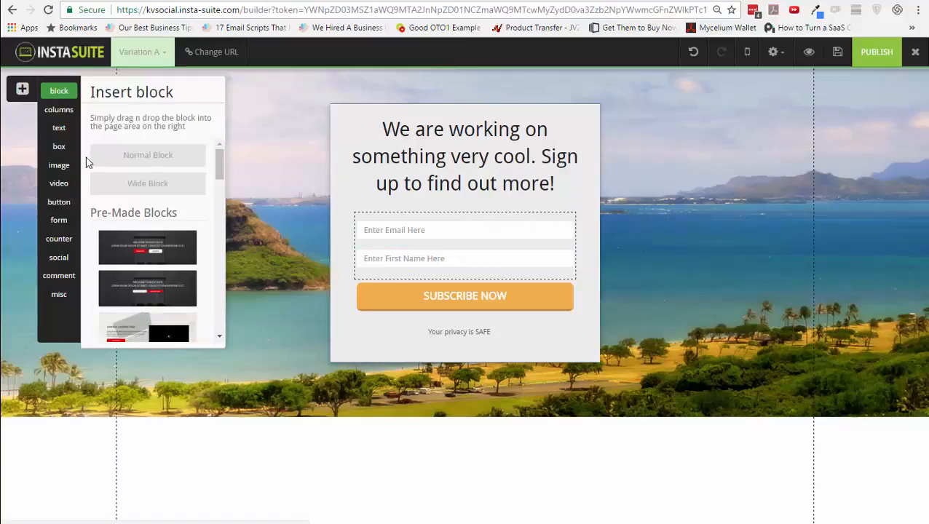
left_click(59, 220)
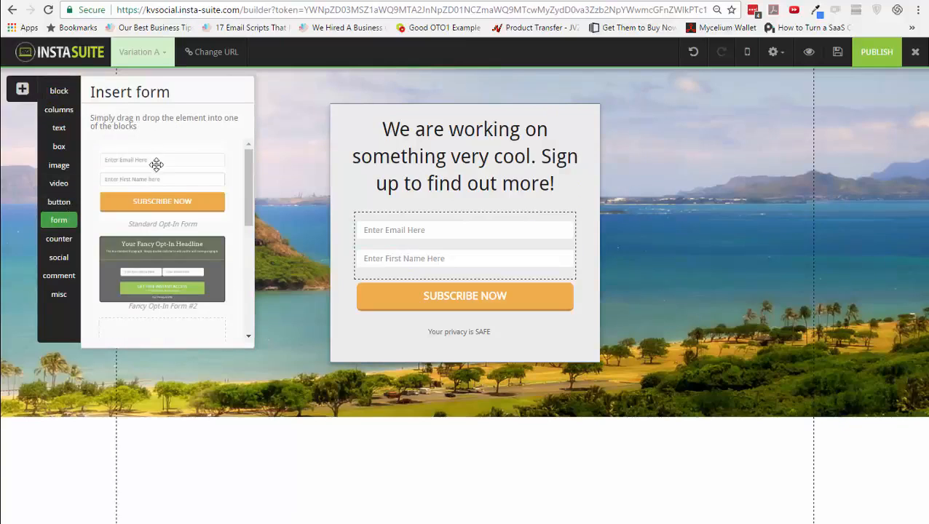
left_click_drag(247, 175, 243, 279)
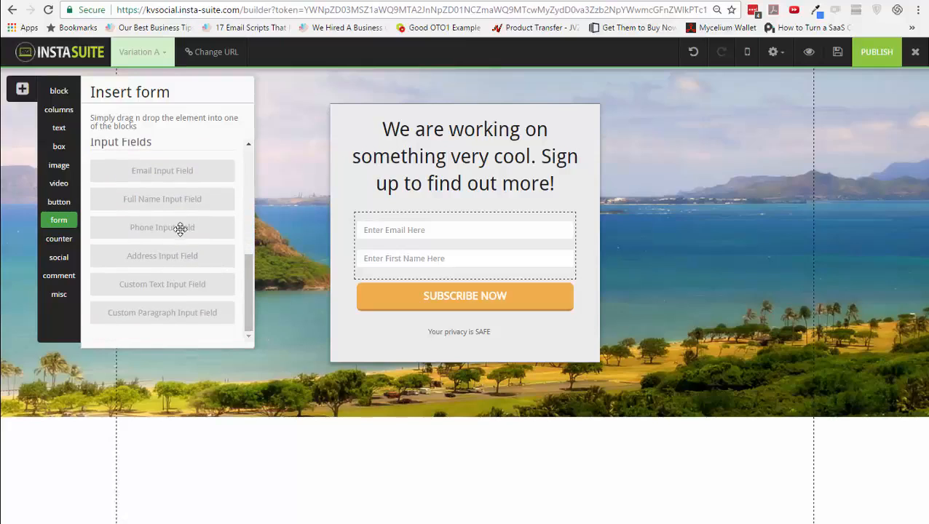
left_click_drag(181, 228, 468, 283)
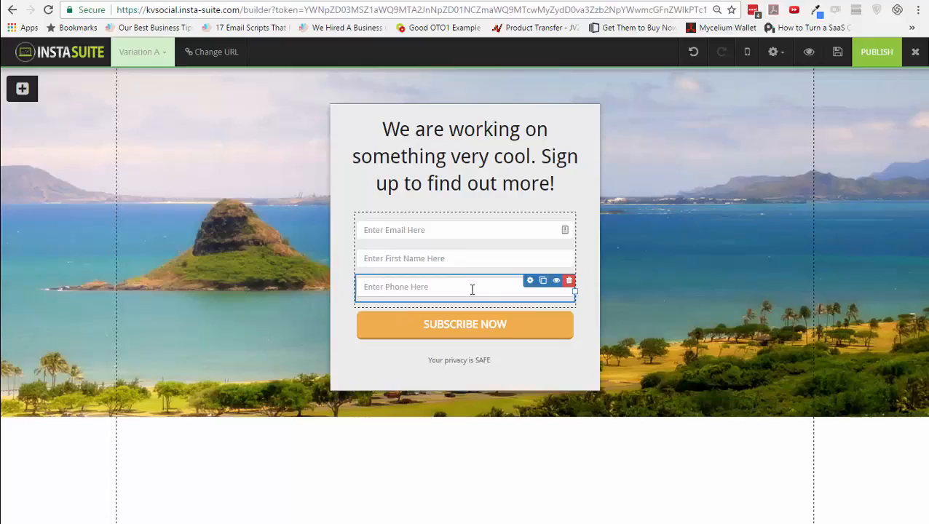
Delete the phone field and confirm, leaving only Email and First Name
left_click(472, 259)
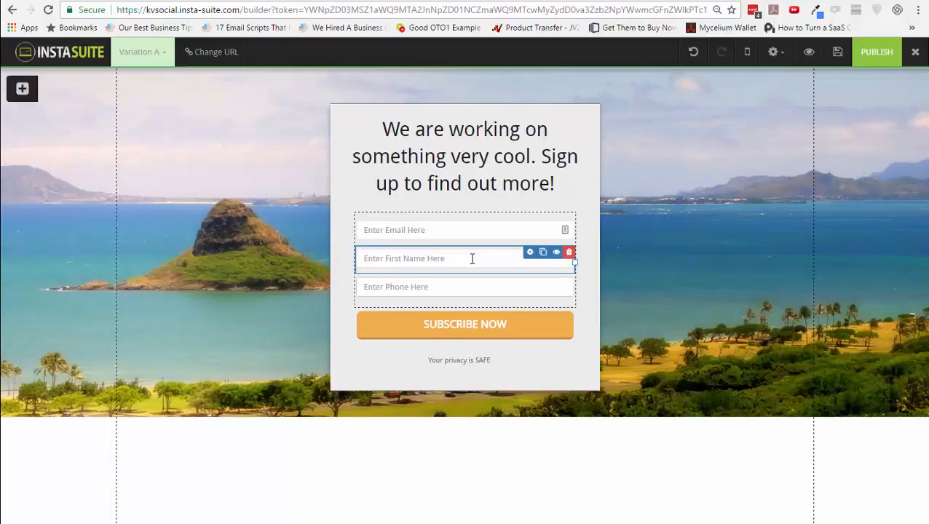
left_click(570, 281)
left_click(516, 83)
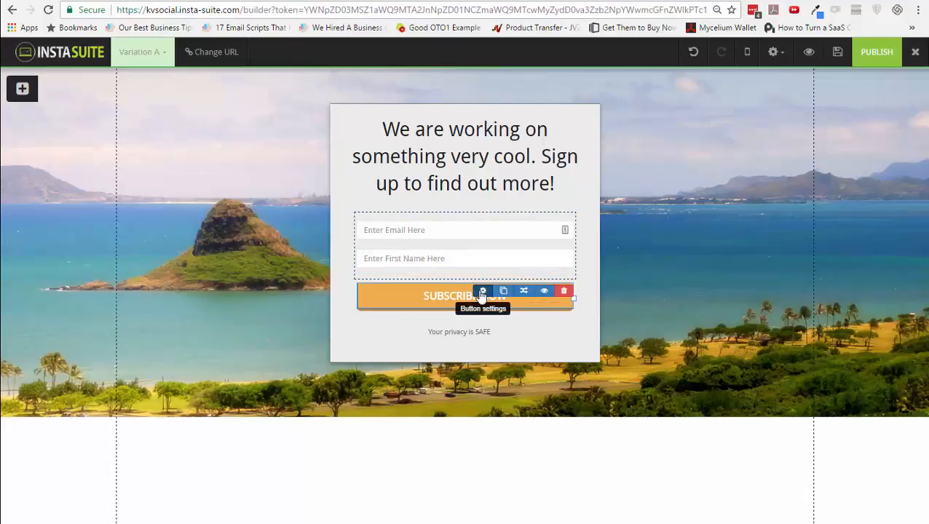
Set the Subscribe Now button's On Click Action to Submit Form
left_click(482, 292)
left_click(771, 129)
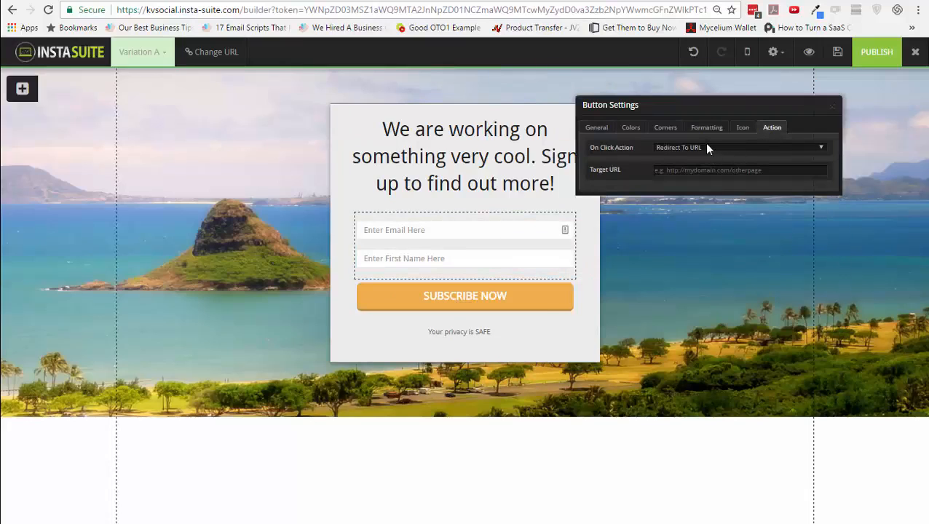
left_click(704, 146)
left_click(705, 172)
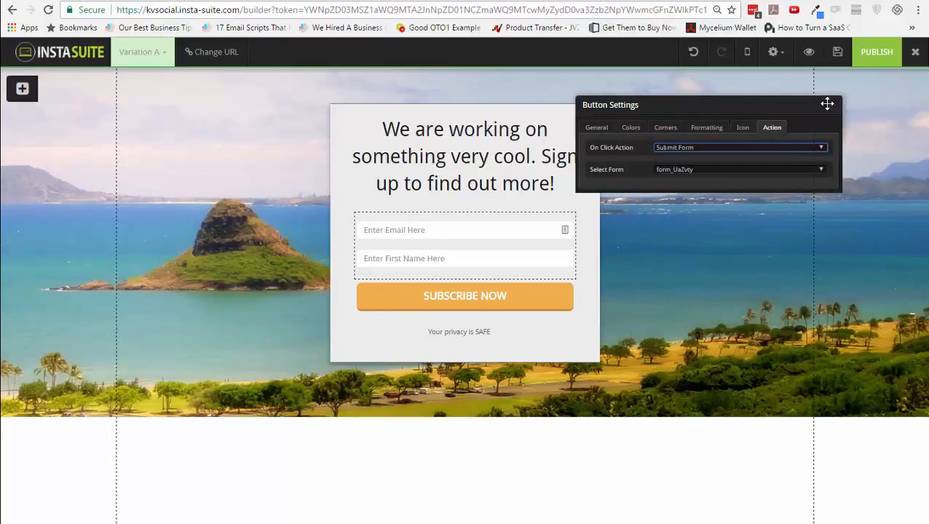
Set the signup form's Form Action to Custom Integration and close its settings
left_click(516, 219)
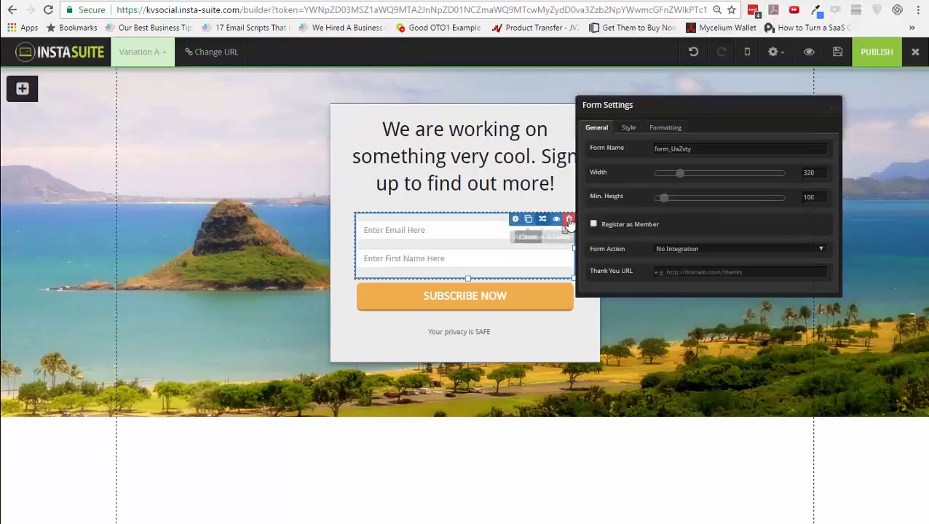
left_click(739, 248)
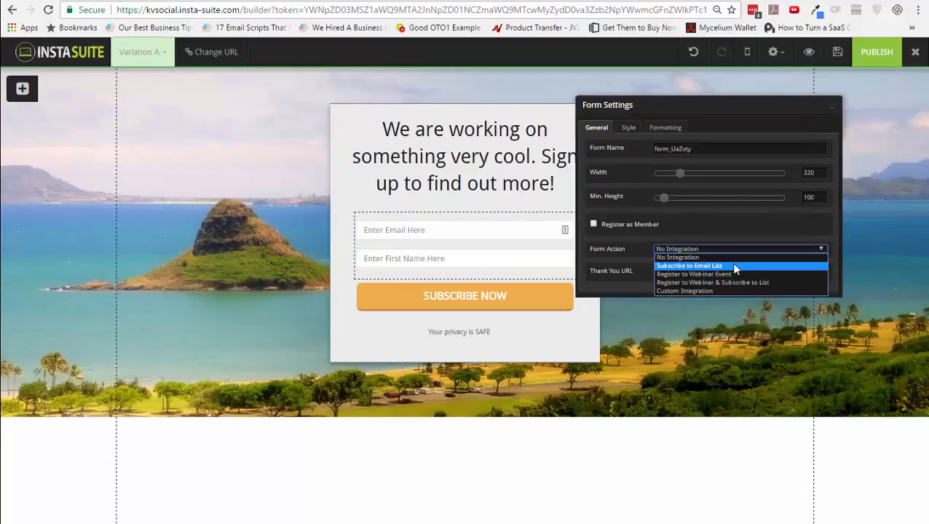
left_click(731, 265)
left_click(726, 272)
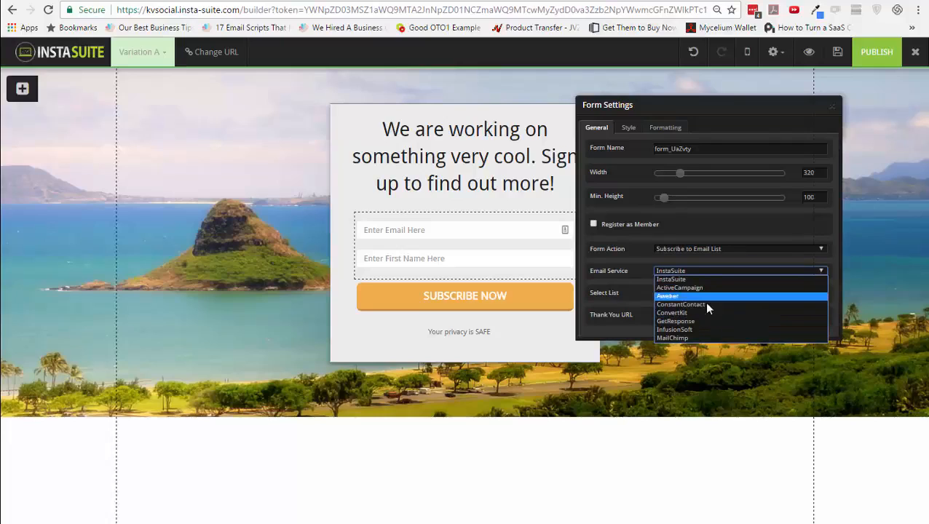
left_click(704, 279)
left_click(707, 250)
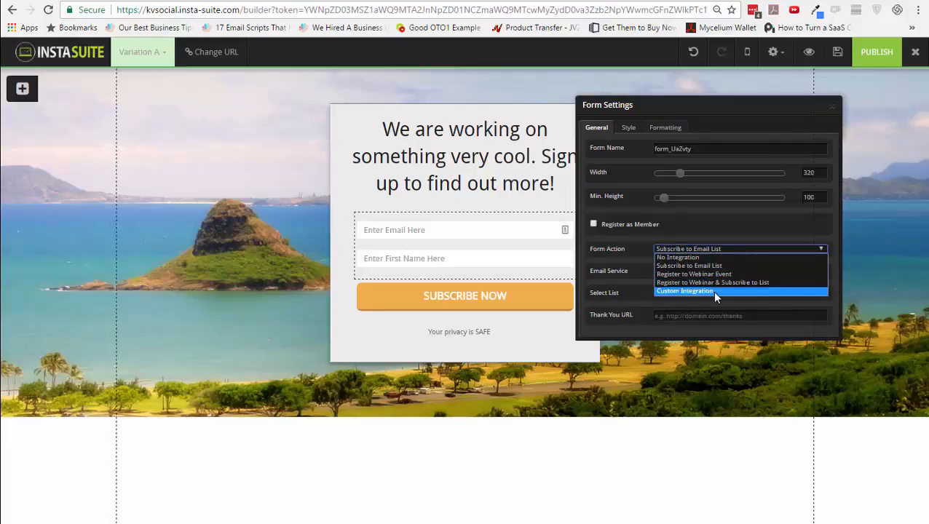
left_click(713, 291)
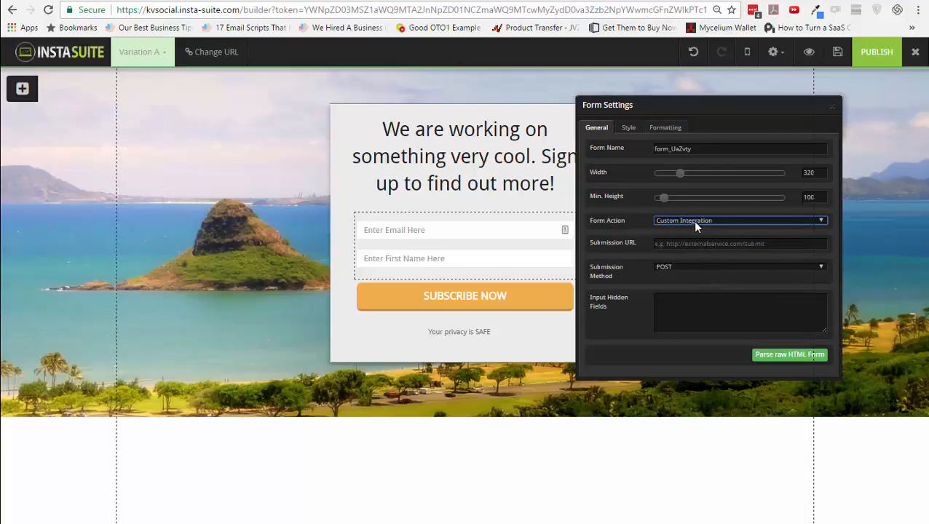
left_click(834, 107)
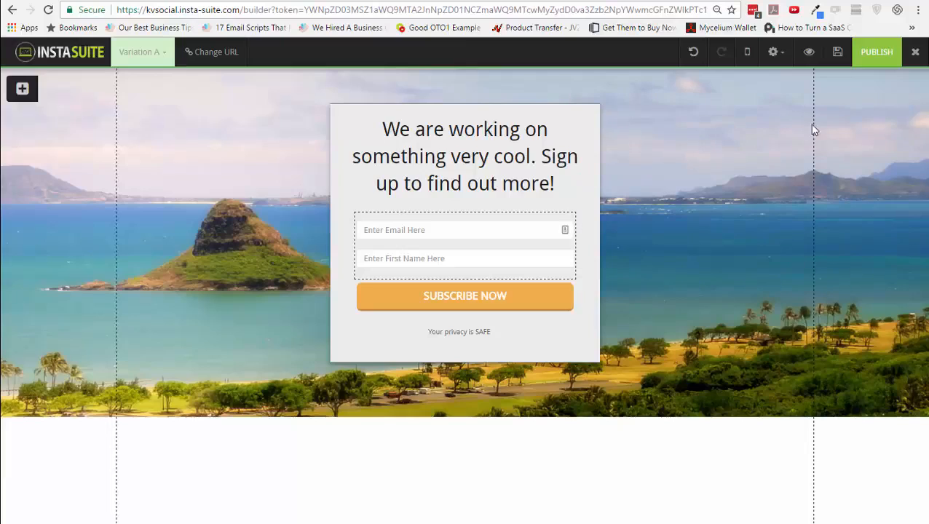
left_click(24, 95)
left_click(66, 93)
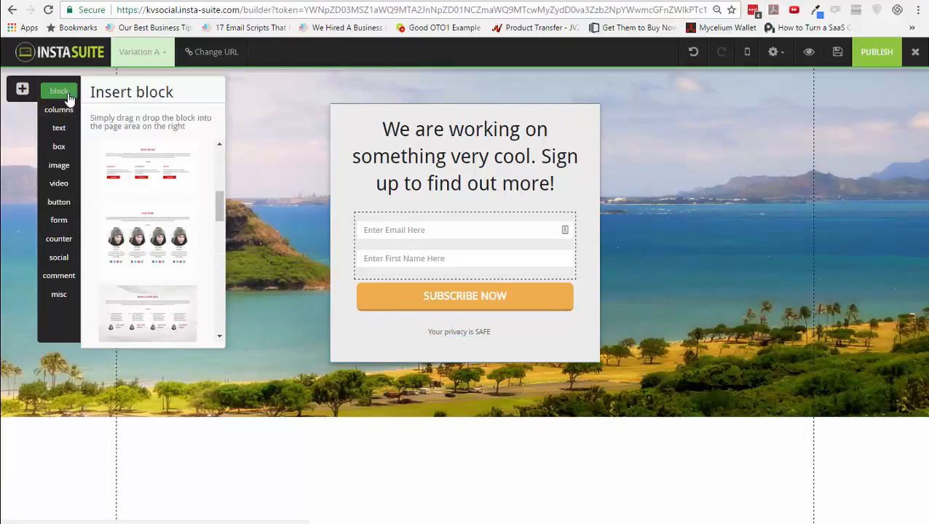
left_click_drag(216, 200, 217, 148)
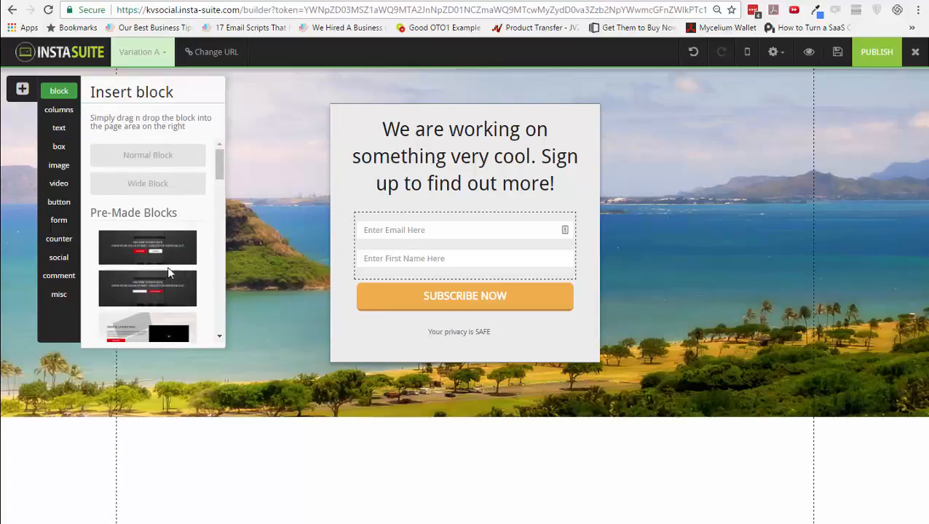
left_click_drag(160, 280, 355, 404)
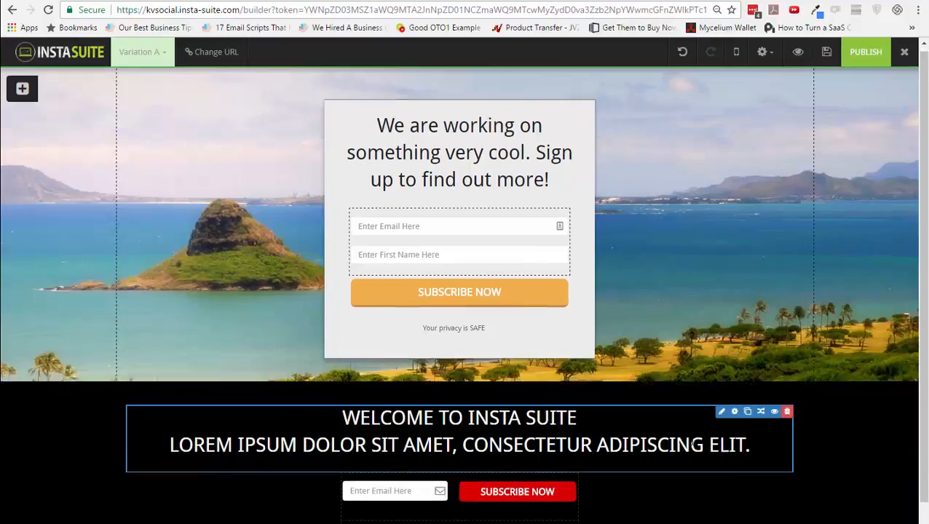
scroll(728, 437, "down", 1)
left_click(834, 367)
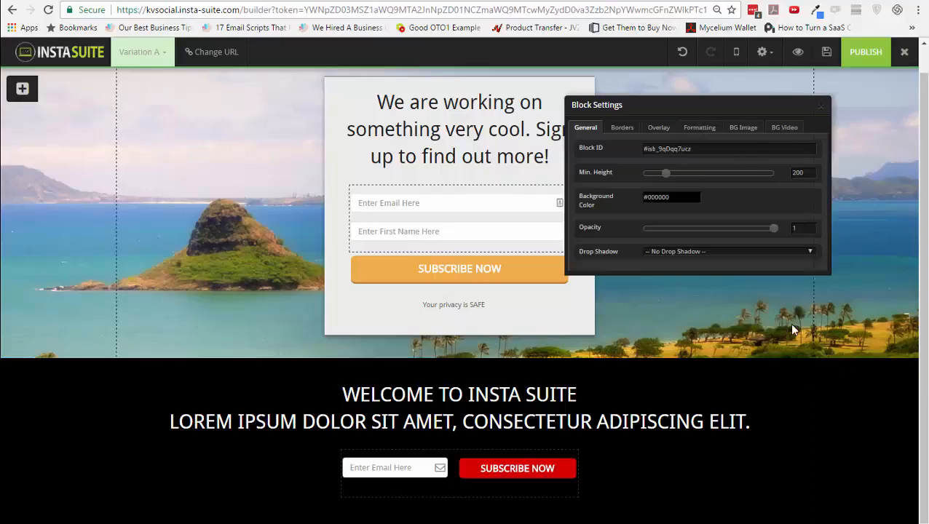
left_click(686, 200)
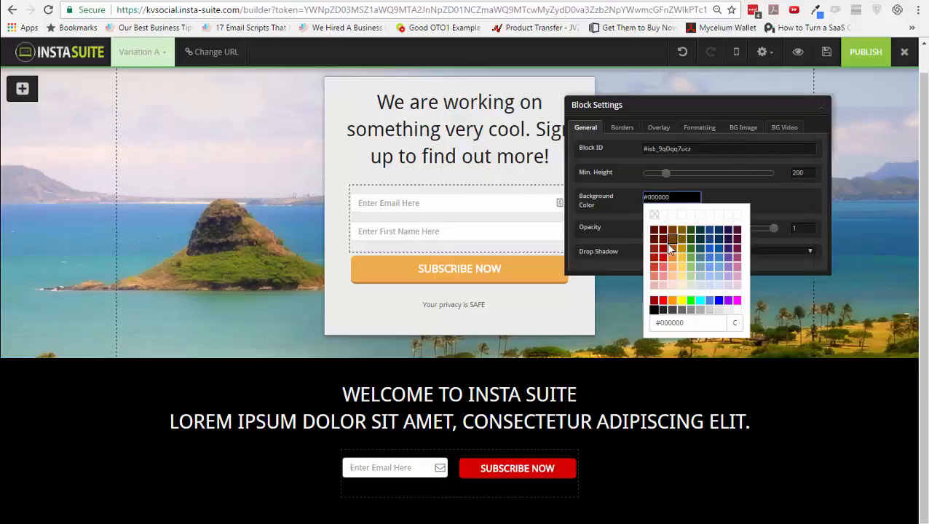
left_click(660, 258)
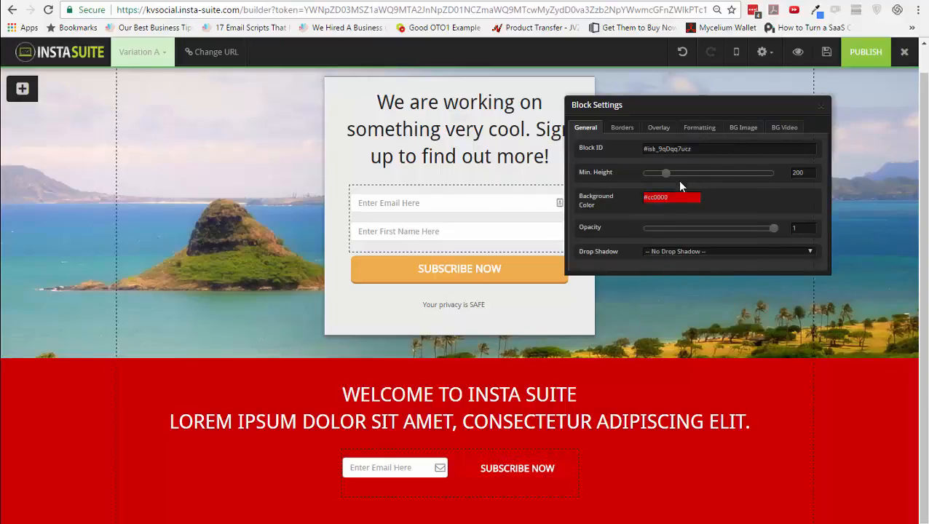
left_click(679, 195)
left_click(672, 303)
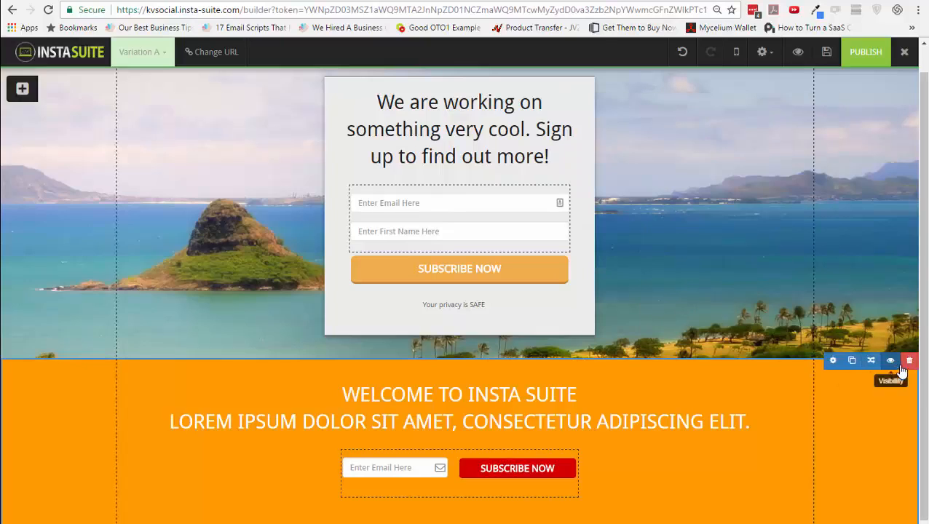
left_click(910, 361)
left_click(518, 104)
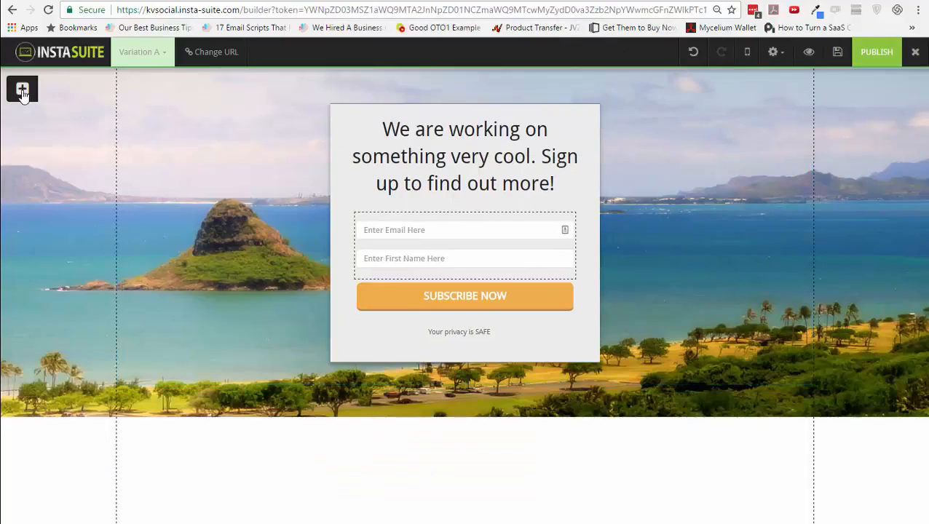
Browse the insert panel's columns, text, box, image, video, button, form, counter, social, comment and misc categories
left_click(22, 89)
left_click(53, 111)
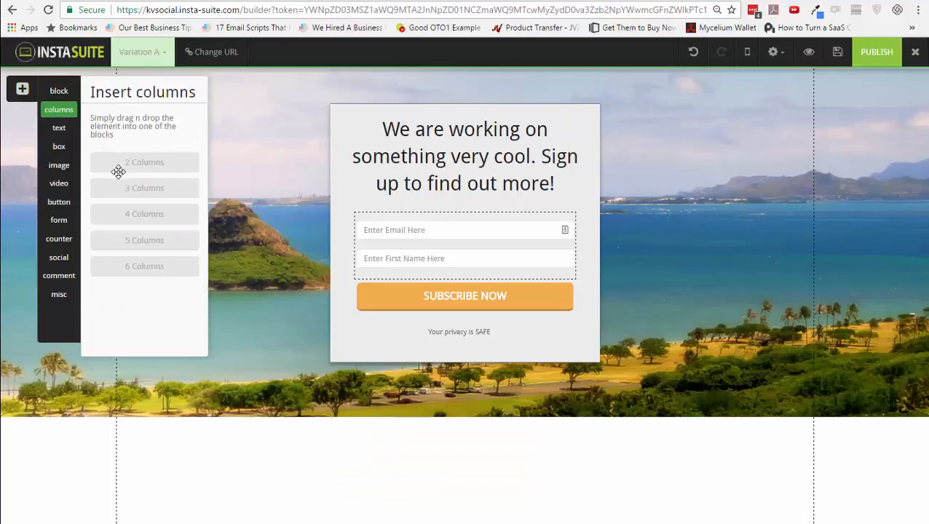
left_click(62, 129)
left_click(62, 147)
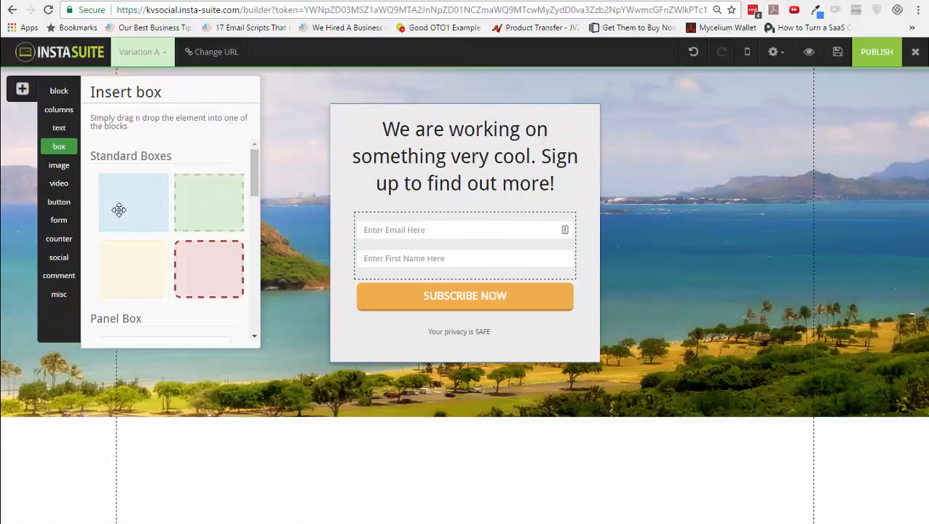
left_click(63, 168)
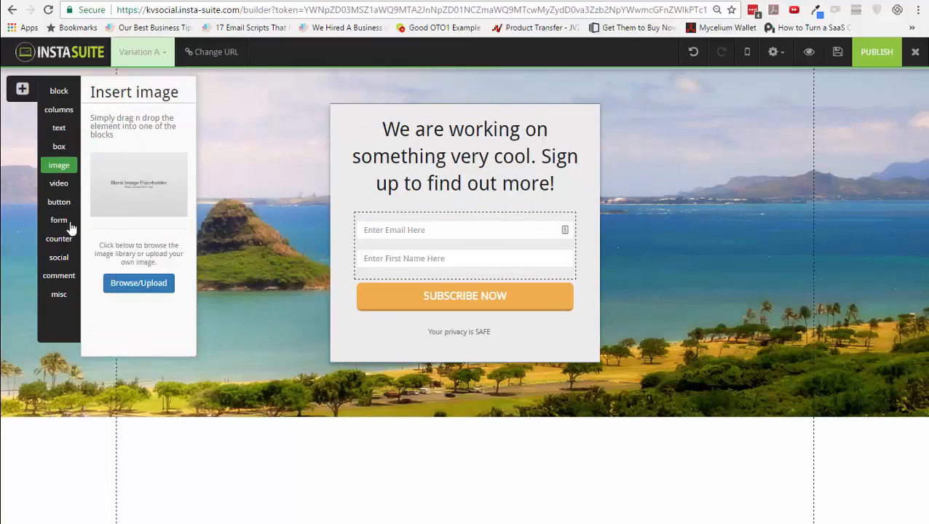
left_click(61, 184)
left_click(61, 209)
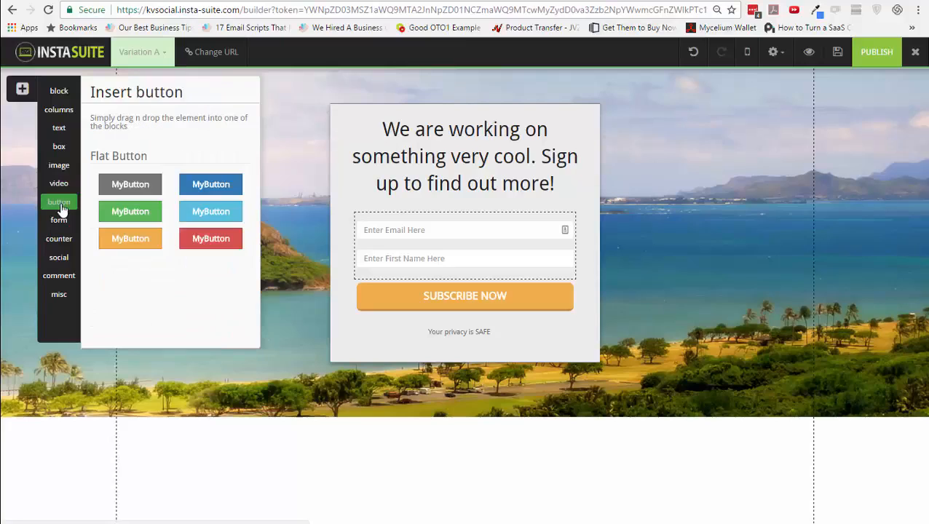
left_click(61, 223)
left_click(64, 243)
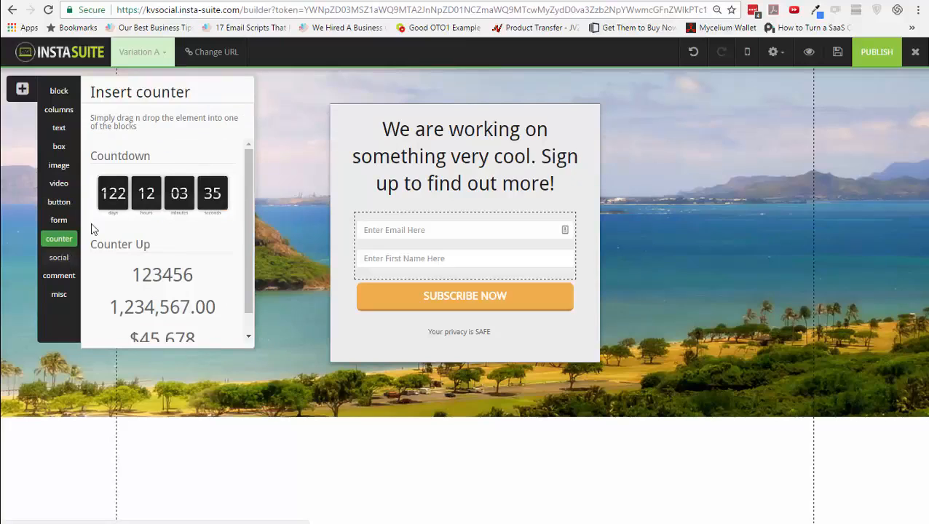
left_click(61, 259)
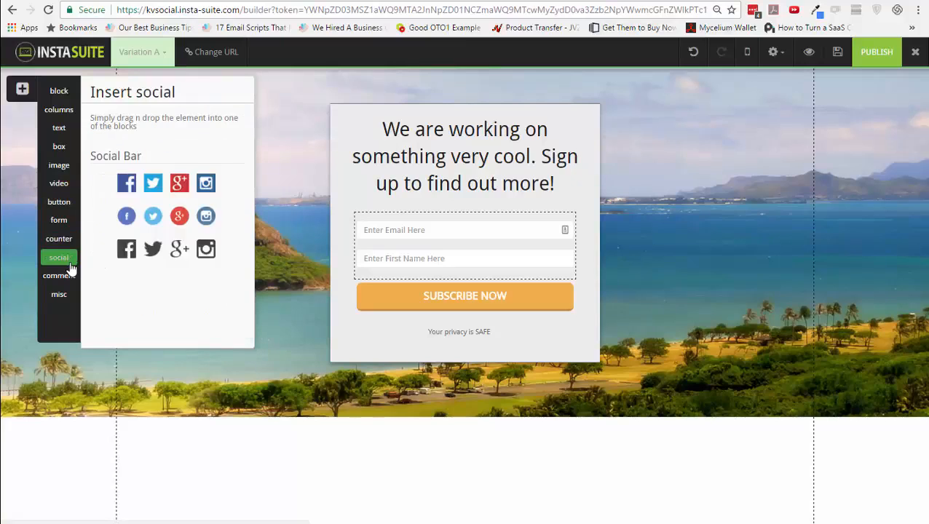
left_click(67, 279)
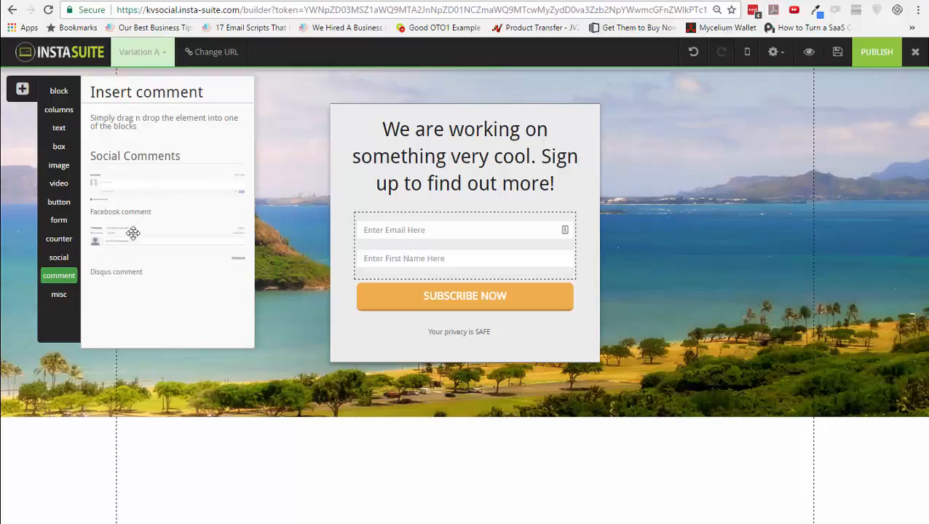
left_click(62, 296)
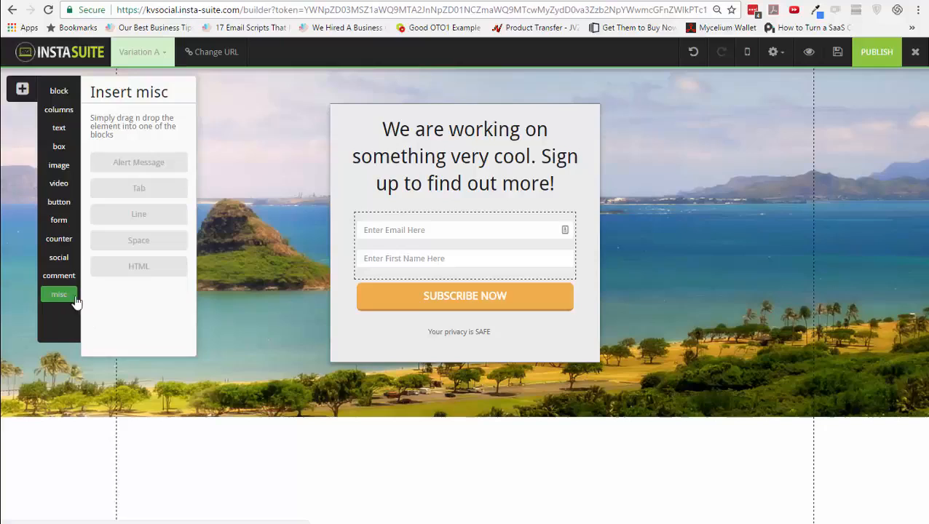
left_click(779, 58)
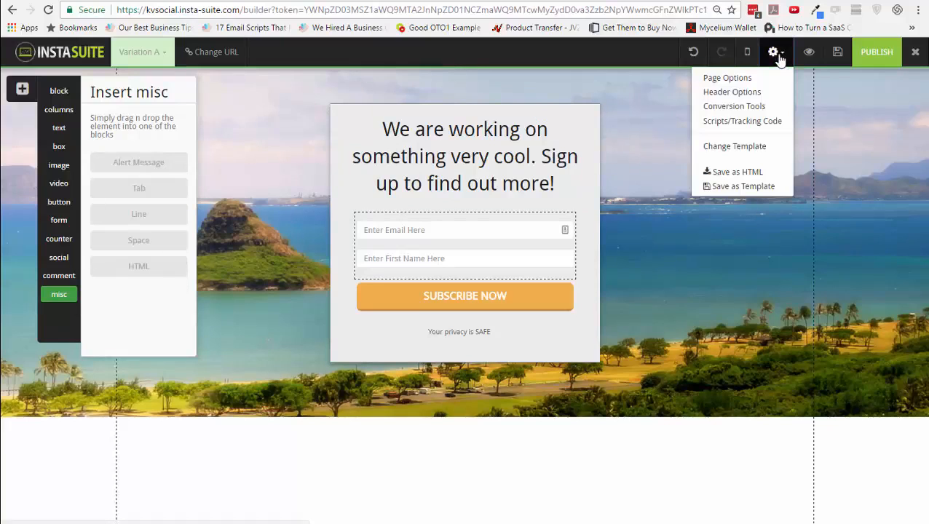
Create a new popup for the page and add a Small Heading to it
left_click(765, 109)
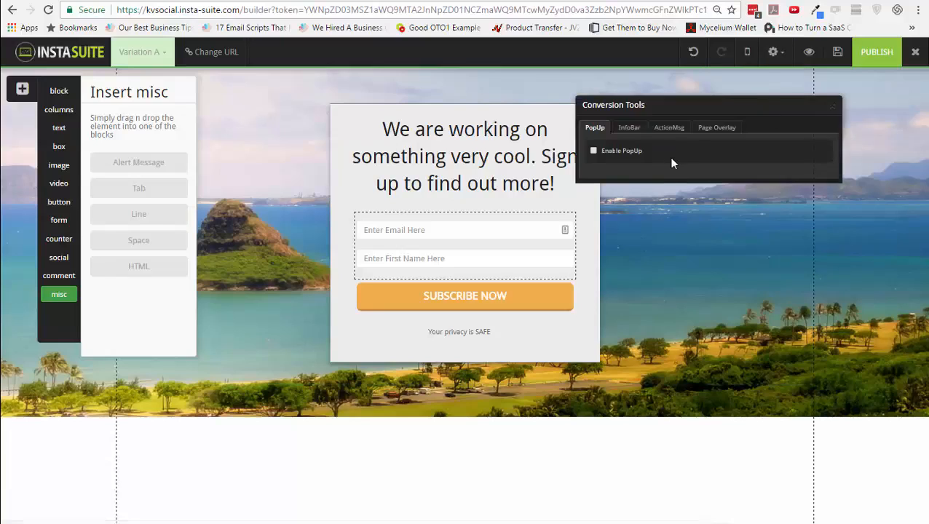
left_click(594, 151)
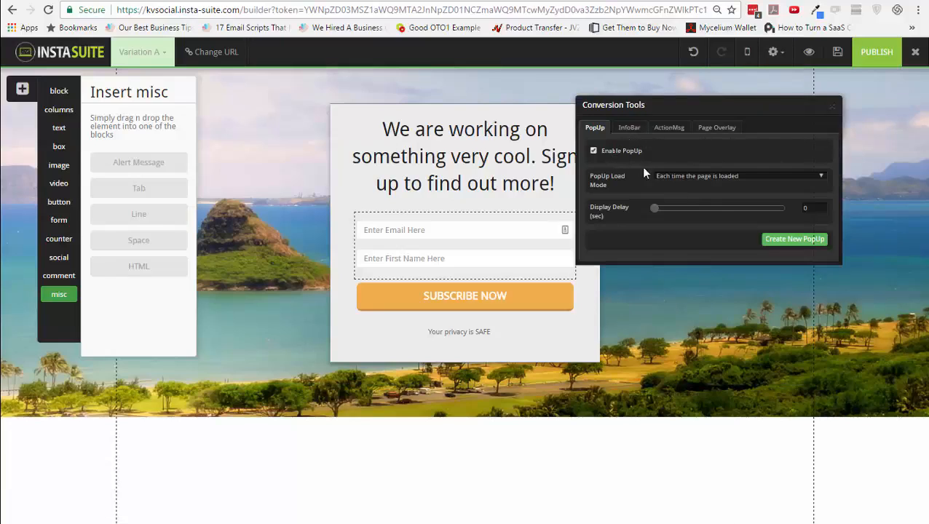
left_click(791, 241)
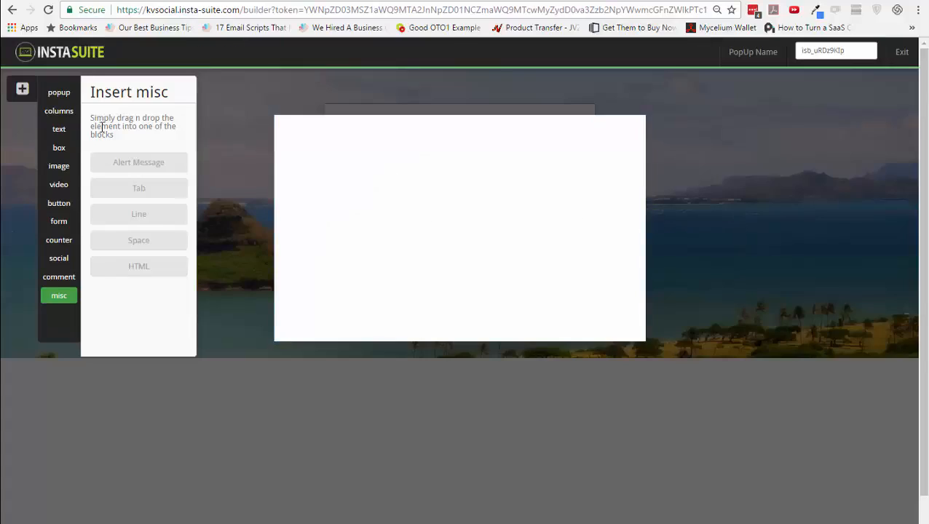
left_click(63, 113)
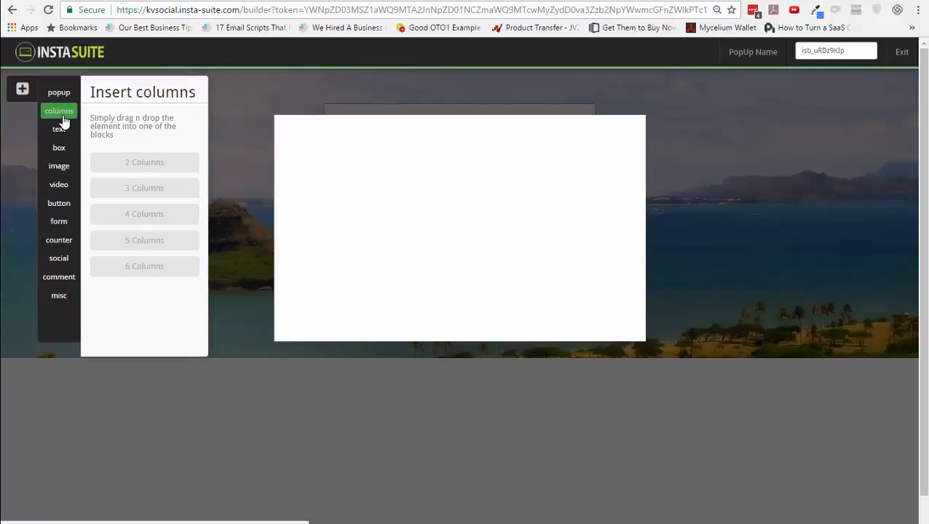
left_click(64, 136)
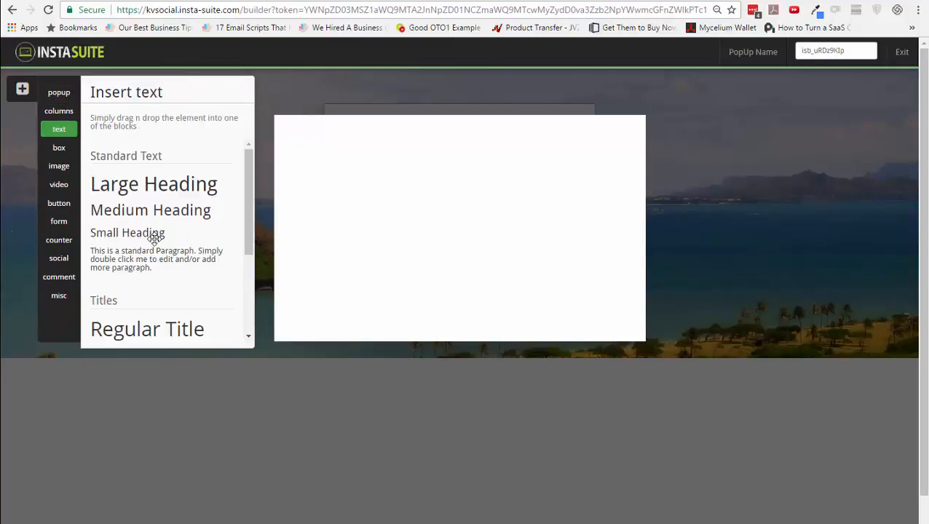
left_click_drag(151, 239, 317, 225)
Place a video placeholder below the Small Heading and close the popup editor
left_click(22, 89)
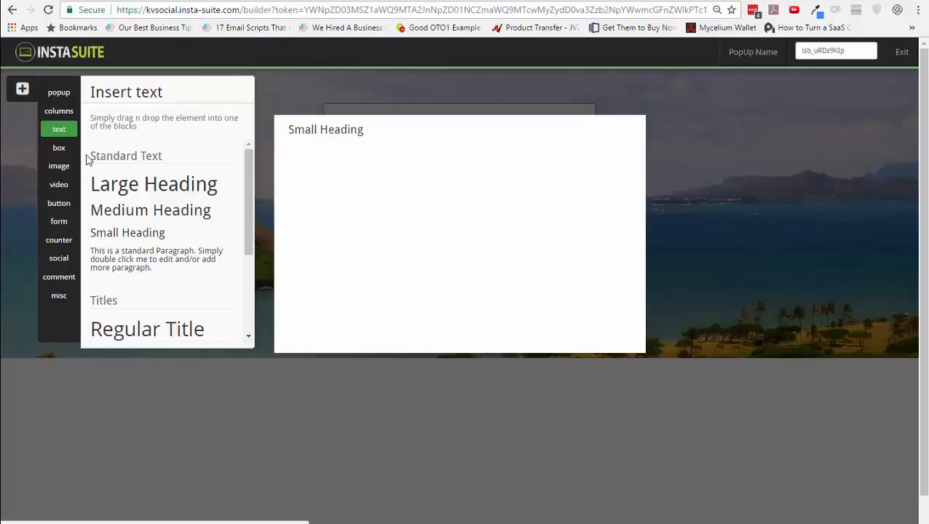
left_click(59, 186)
left_click_drag(135, 193, 490, 188)
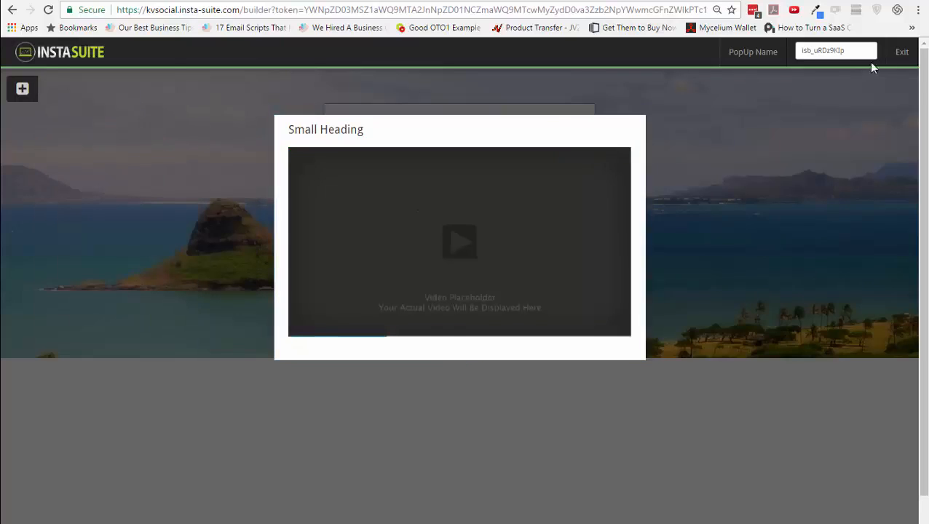
left_click(902, 51)
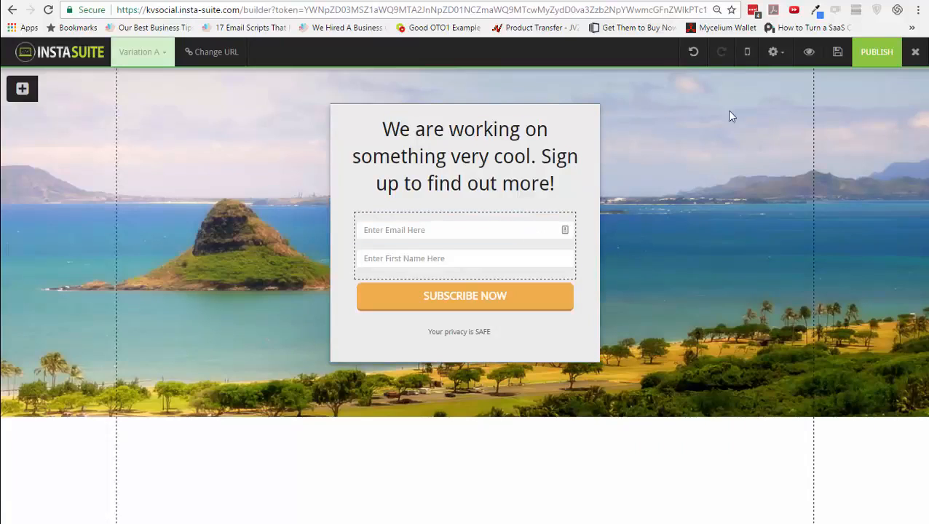
left_click(778, 55)
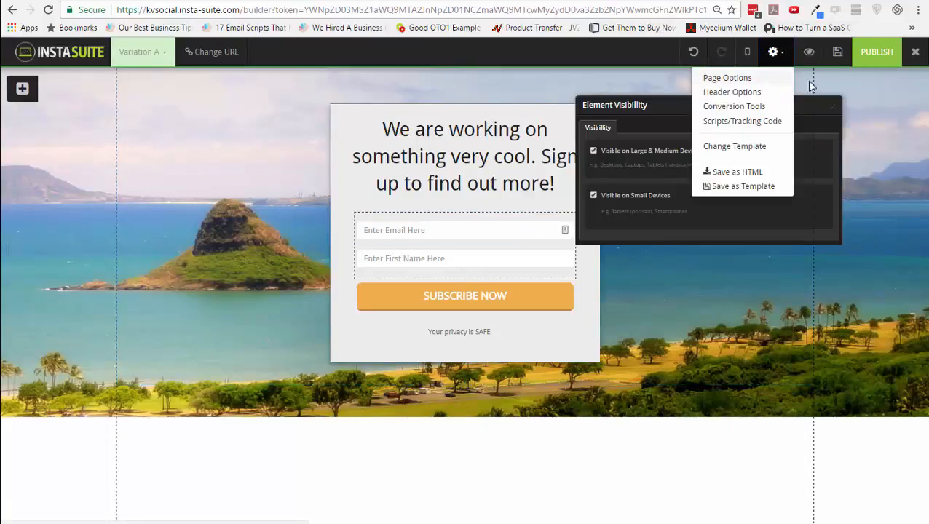
left_click(832, 106)
mouse_move(774, 52)
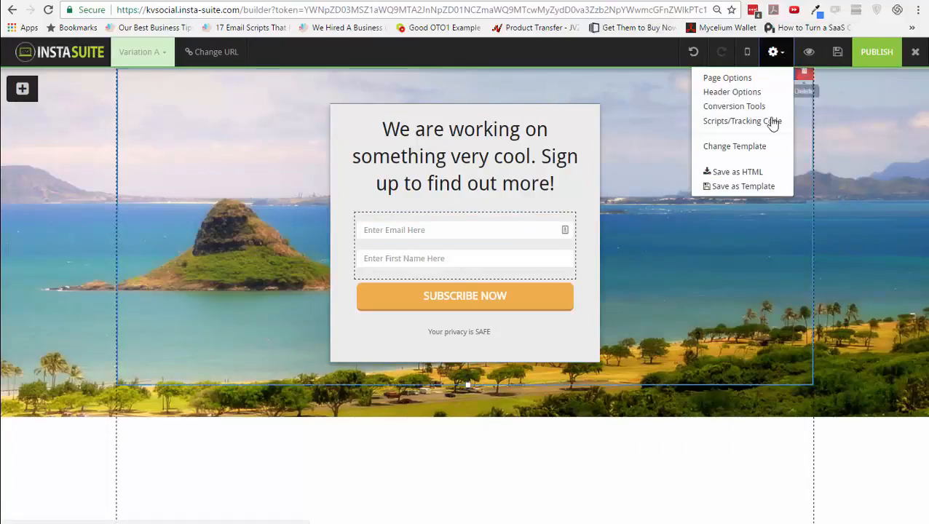
left_click(758, 111)
left_click(677, 128)
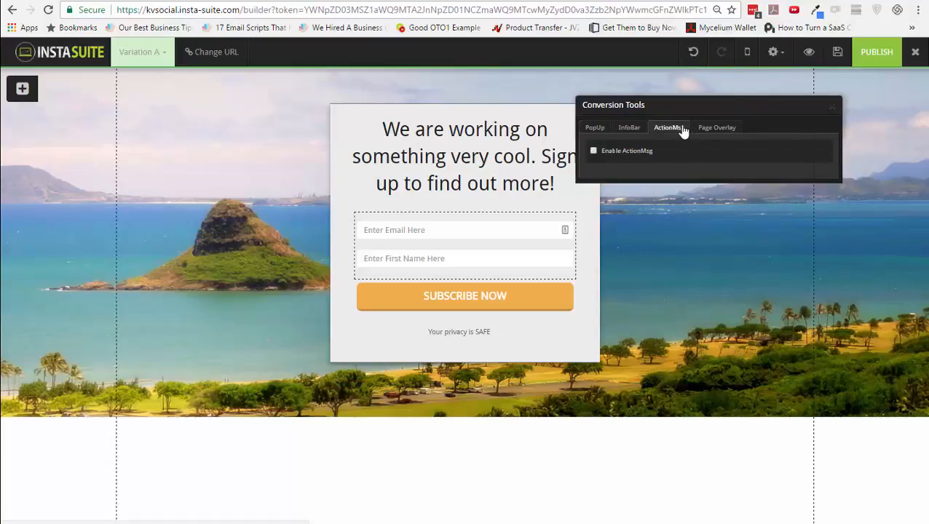
left_click(714, 130)
left_click(832, 107)
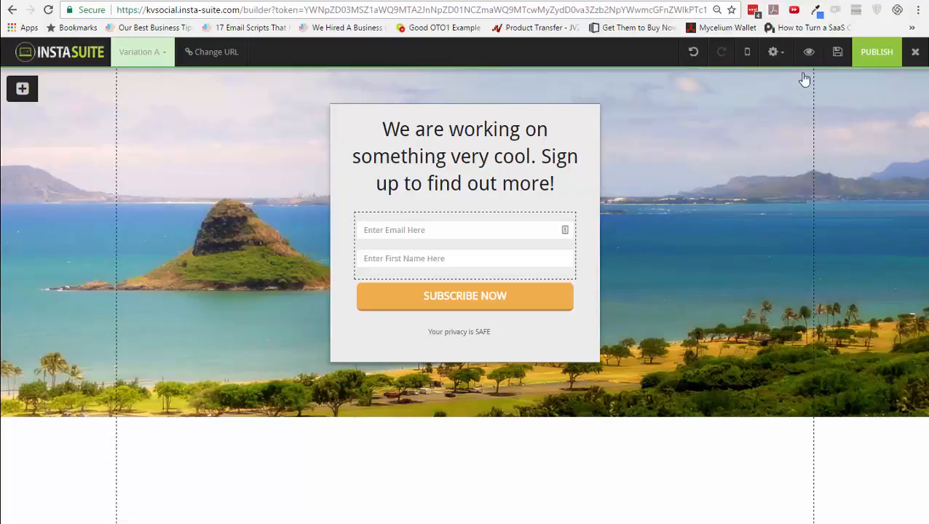
mouse_move(774, 52)
left_click(729, 78)
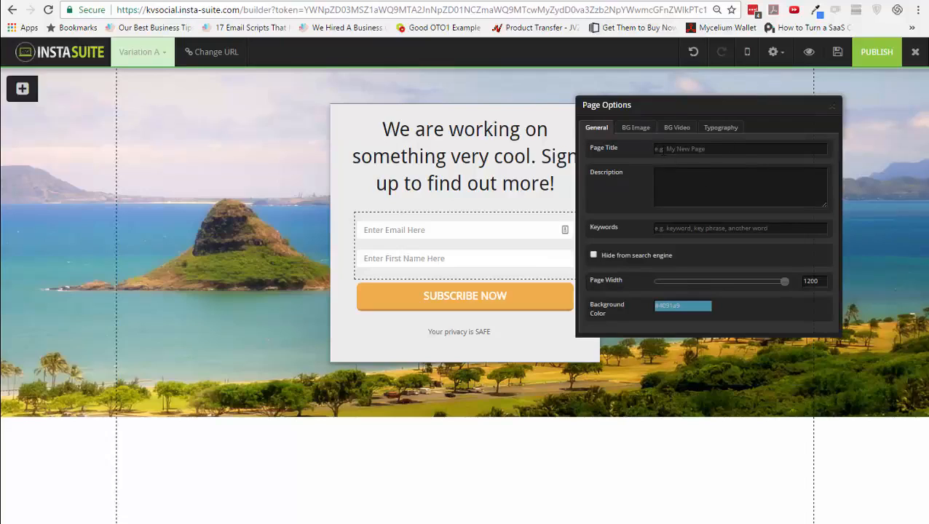
left_click(663, 150)
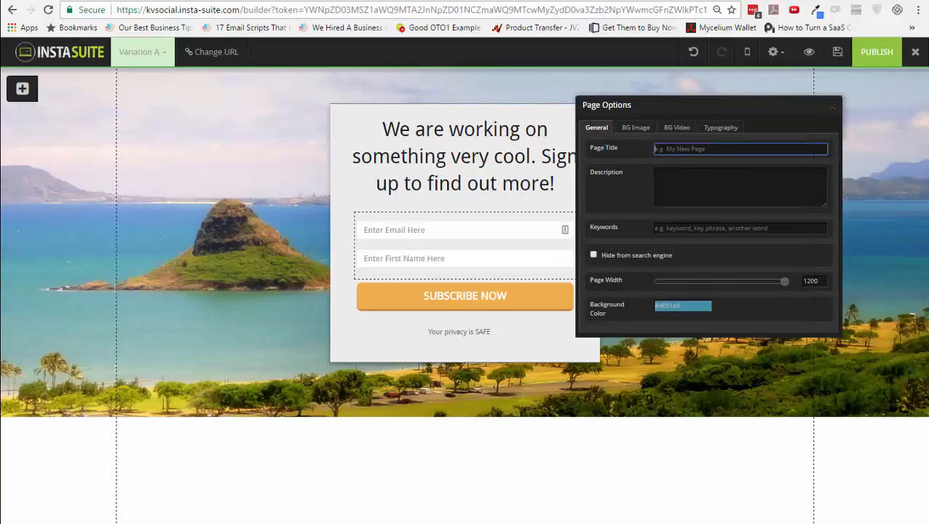
left_click(832, 107)
mouse_move(774, 51)
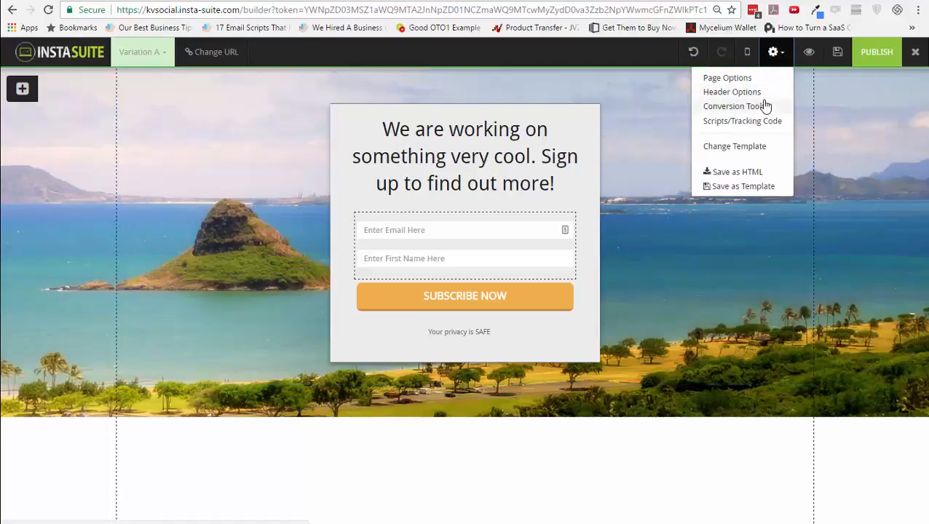
left_click(762, 93)
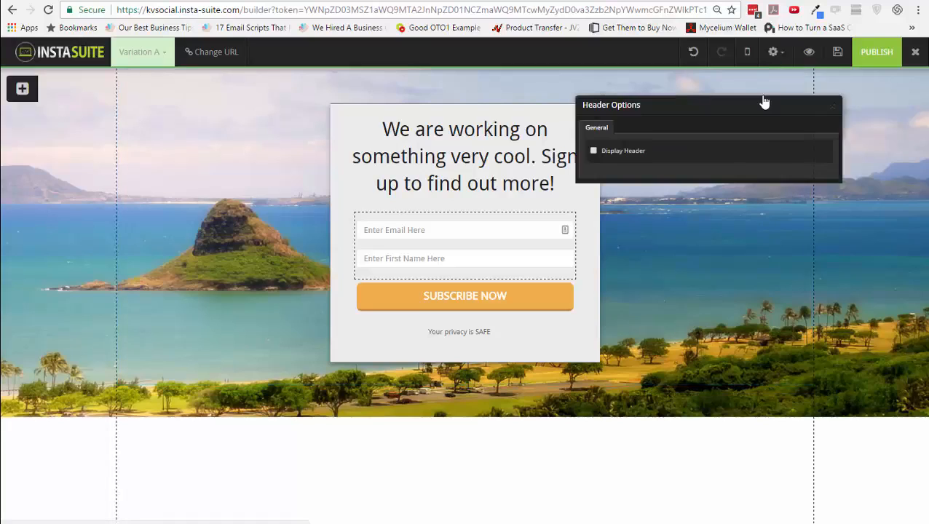
left_click(833, 110)
mouse_move(774, 51)
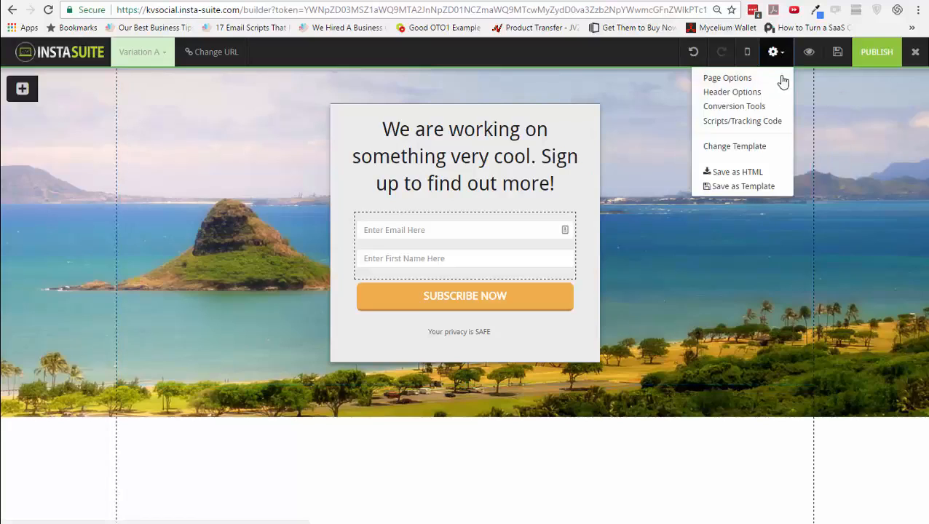
left_click(772, 123)
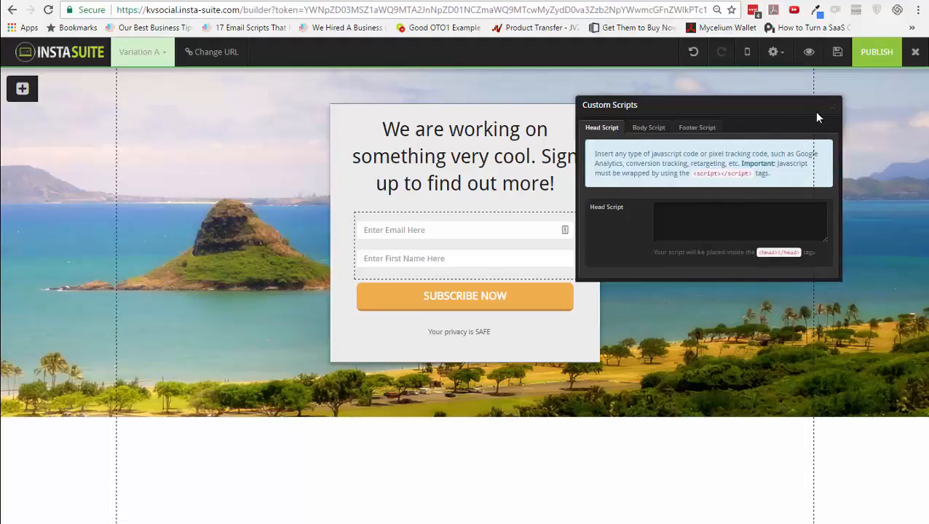
left_click(836, 111)
mouse_move(776, 58)
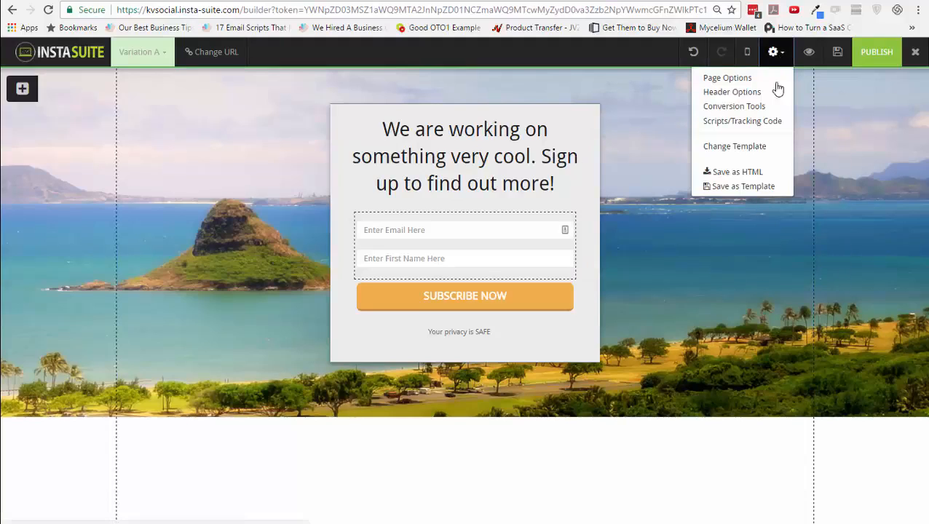
Open the template chooser and the URL editor, leaving both template and page URL unchanged
left_click(751, 151)
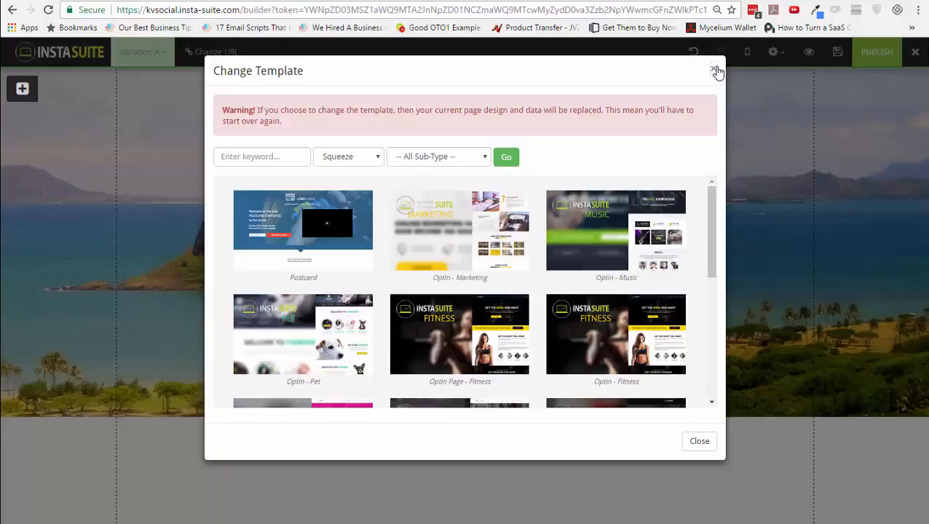
left_click(715, 71)
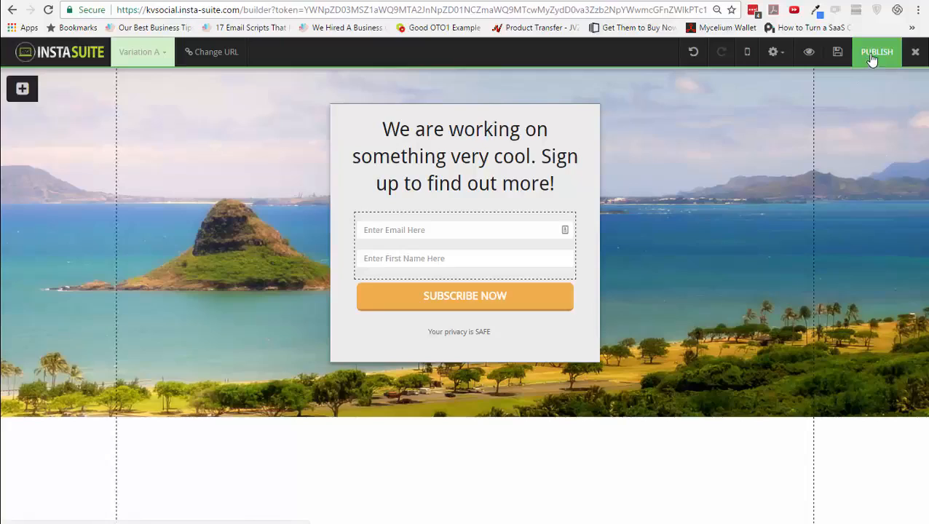
left_click(234, 57)
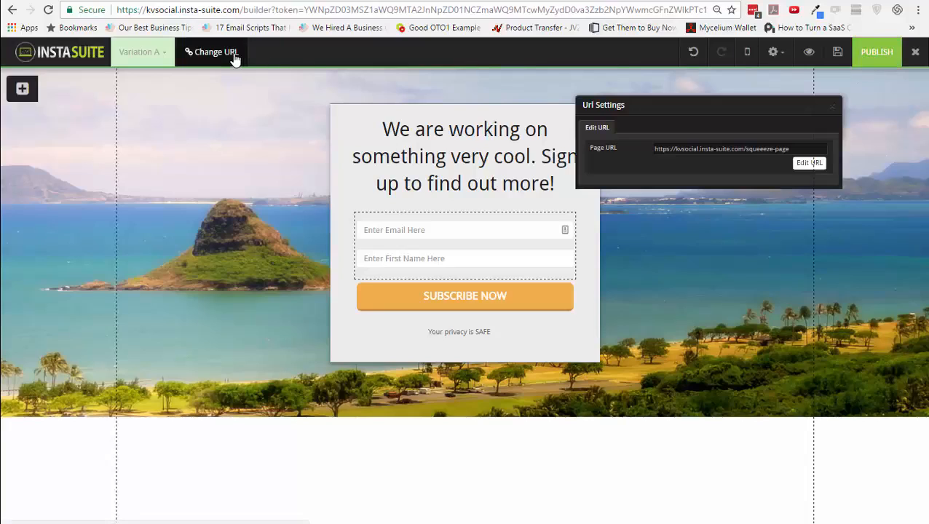
left_click(810, 163)
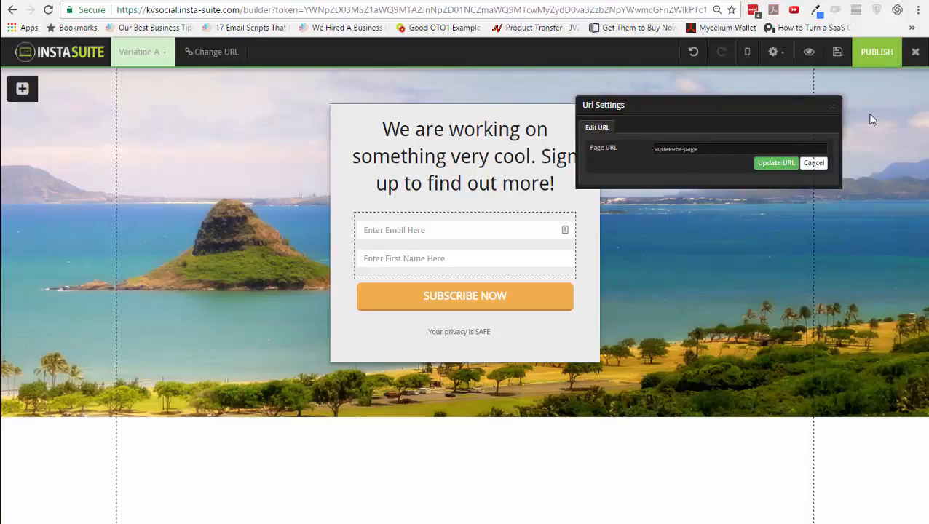
left_click(819, 164)
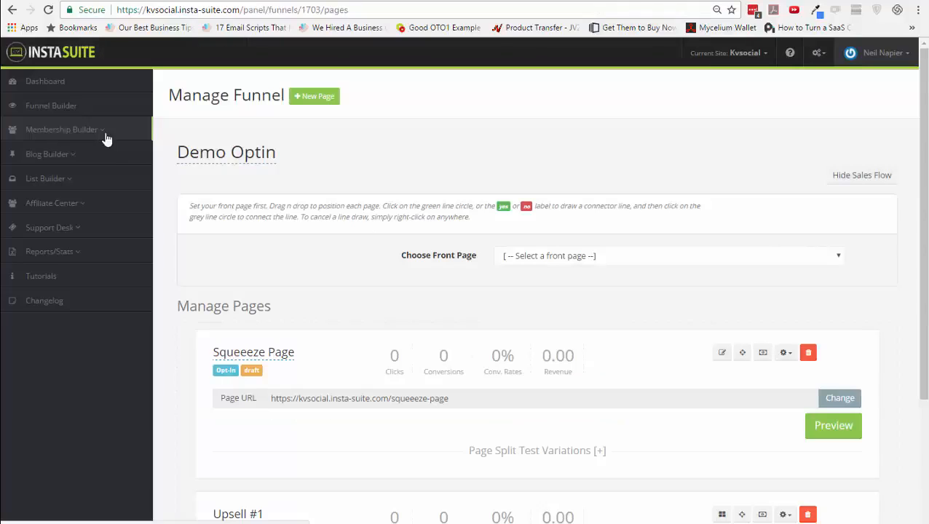
Open Membership Builder's Step #1: Membership Setup and keep USD as the base currency
left_click(104, 137)
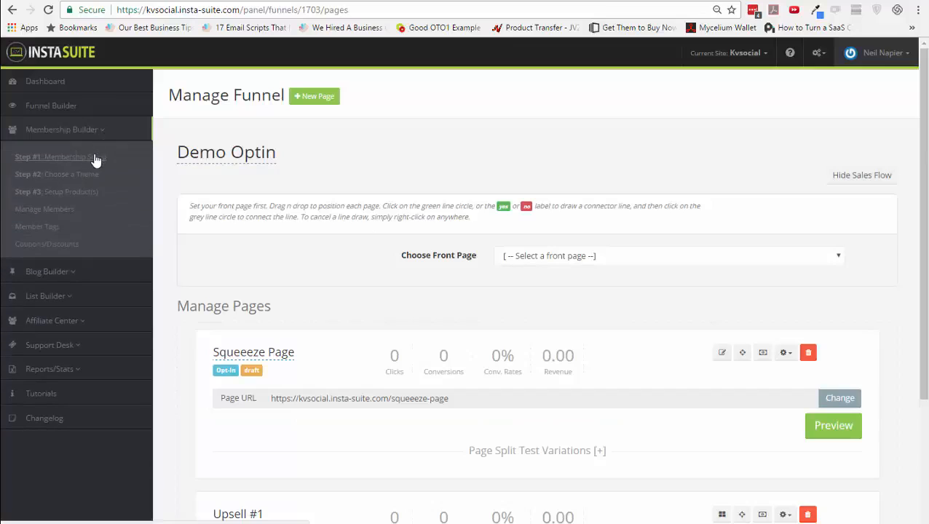
left_click(95, 159)
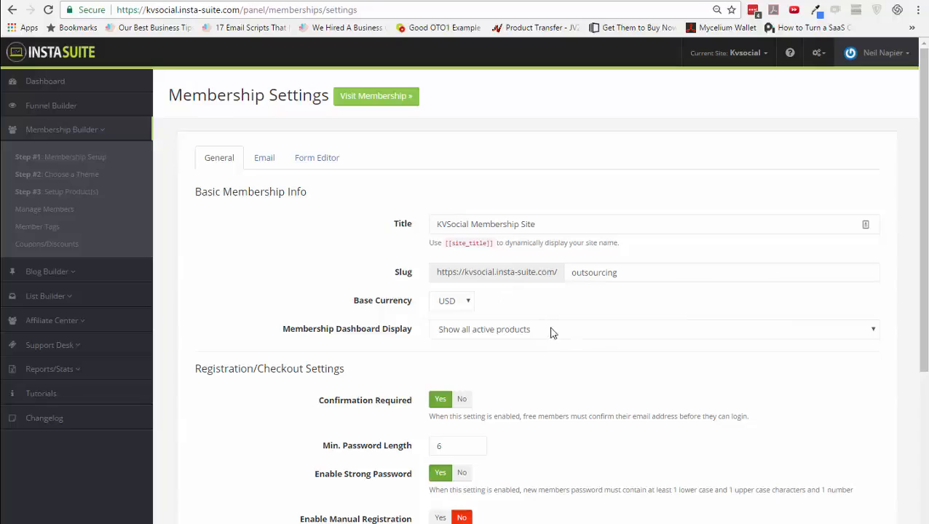
scroll(554, 360, "down", 1)
left_click(466, 242)
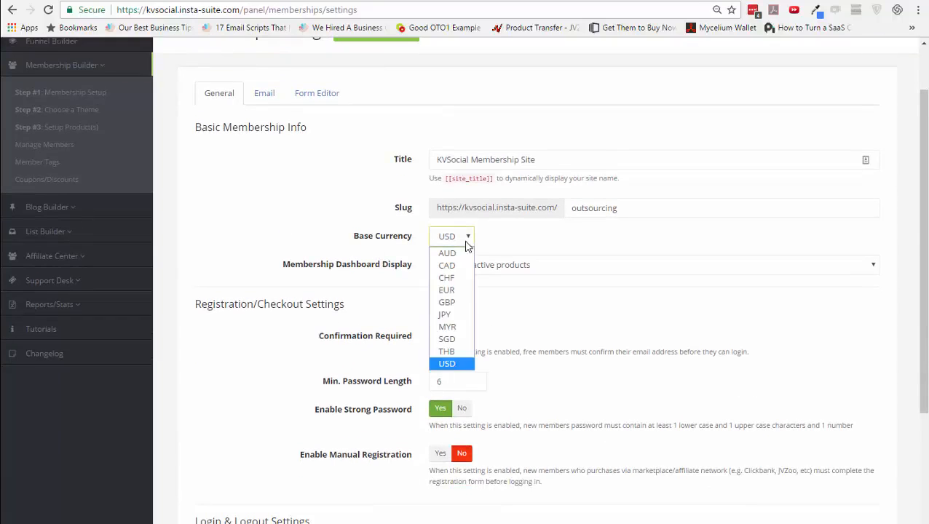
left_click(467, 242)
Scroll through the membership settings and switch to the Email section
scroll(508, 305, "down", 1)
scroll(507, 305, "down", 1)
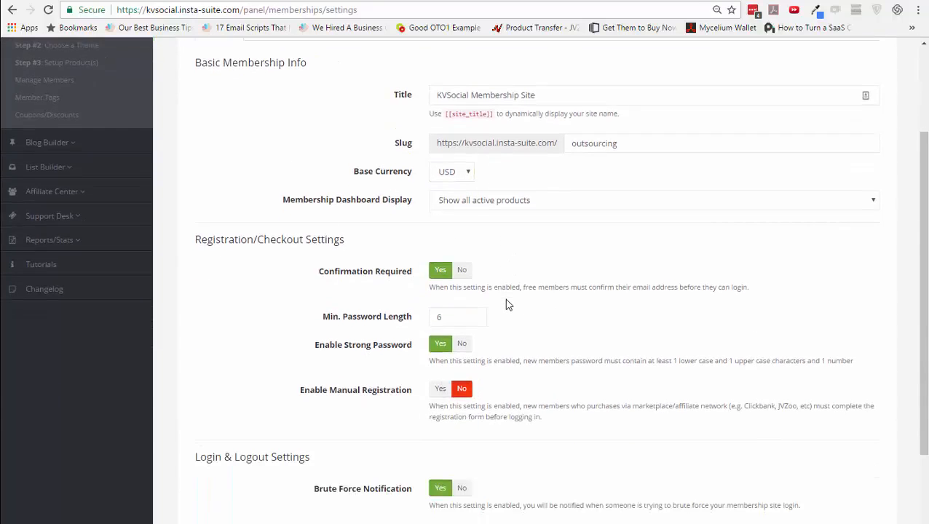
scroll(505, 313, "down", 2)
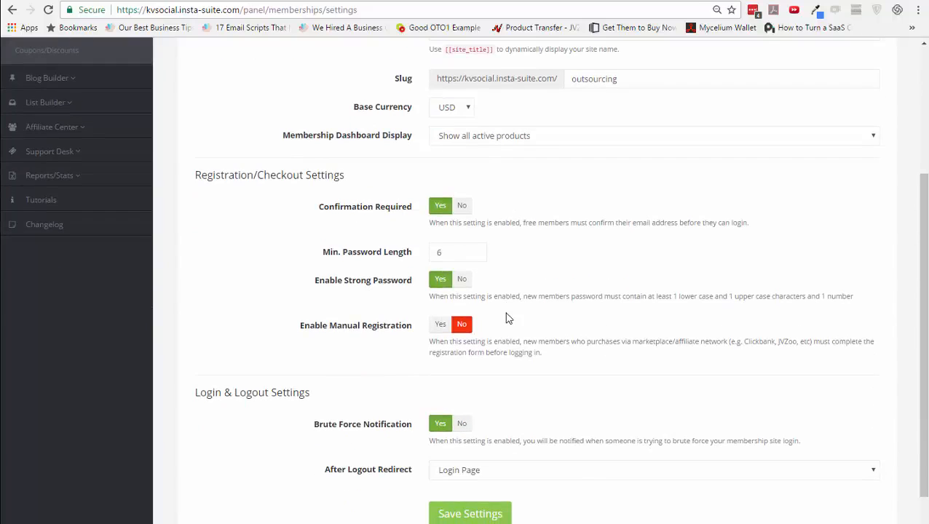
scroll(507, 318, "up", 4)
left_click(264, 158)
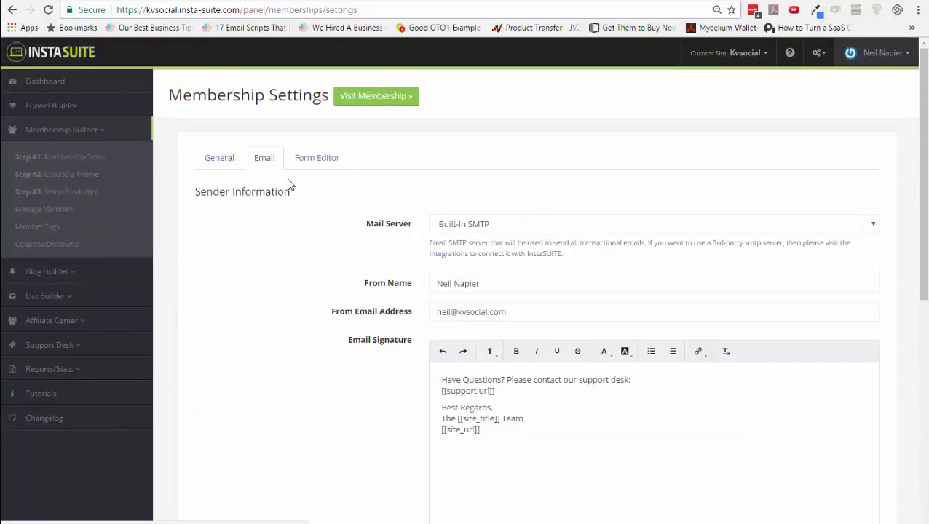
Review the signature's [[support.url]] and [[site_title]] placeholders and open the membership Form Editor
scroll(365, 293, "down", 6)
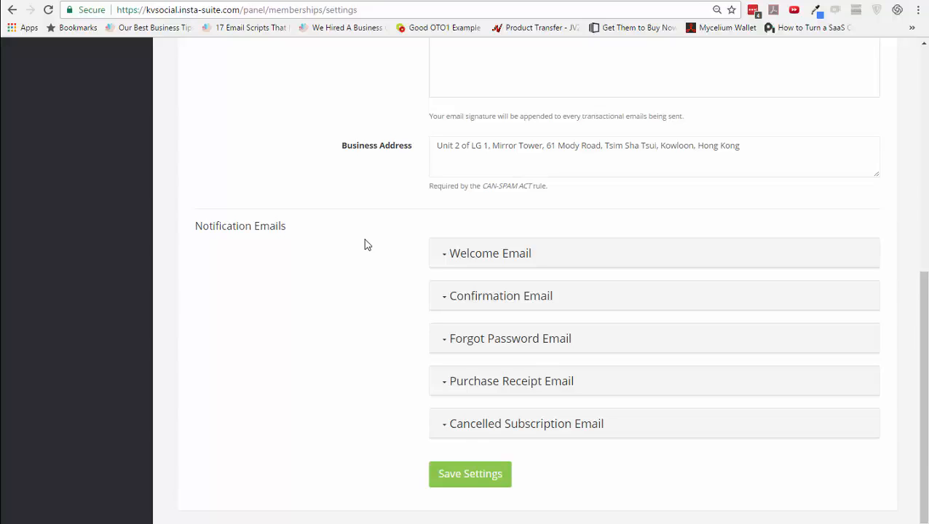
scroll(364, 244, "up", 4)
scroll(499, 247, "up", 2)
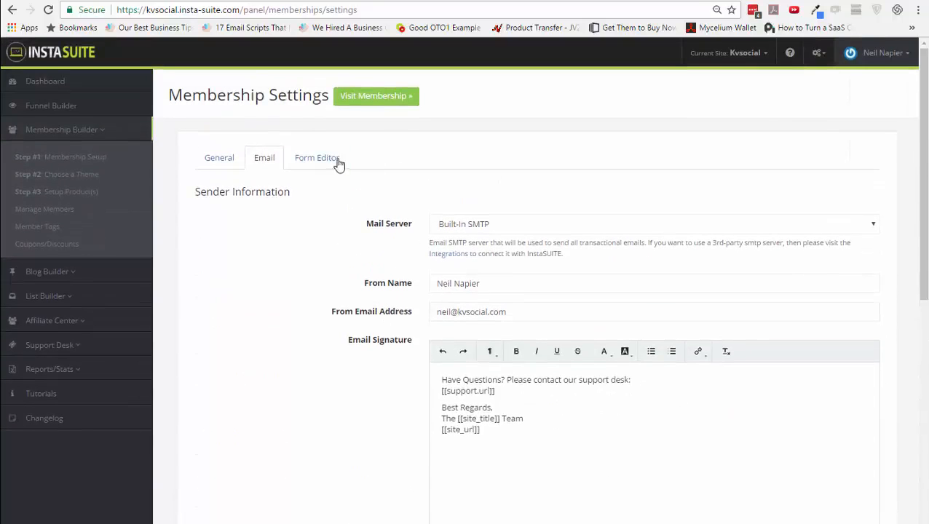
left_click(335, 163)
left_click_drag(497, 391, 443, 394)
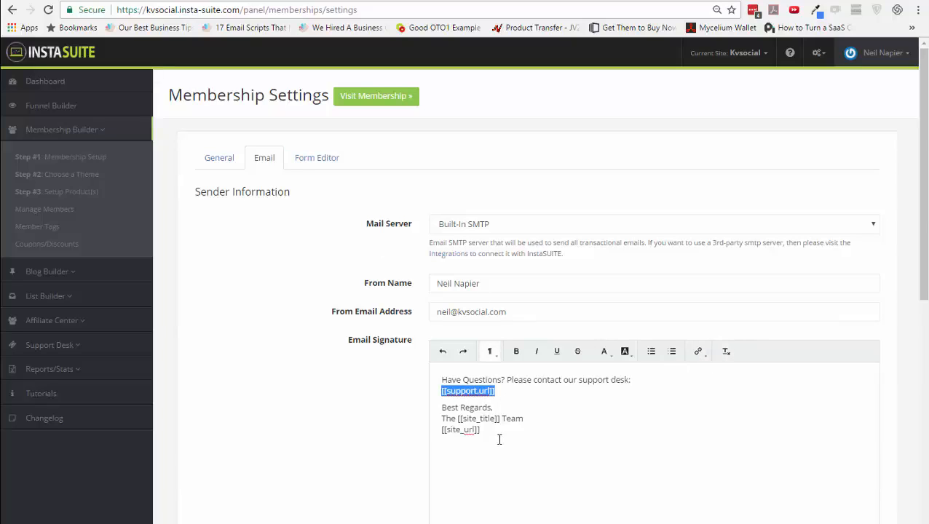
left_click_drag(504, 421, 457, 421)
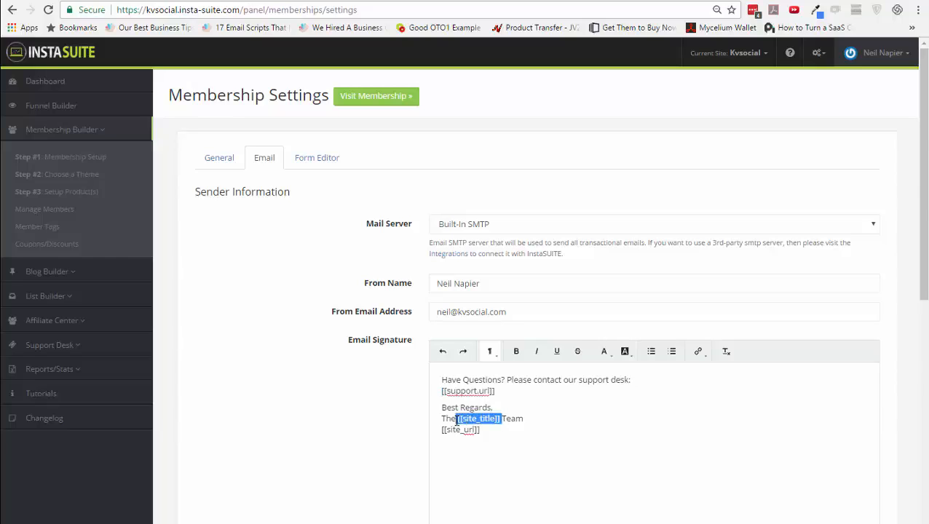
left_click(319, 166)
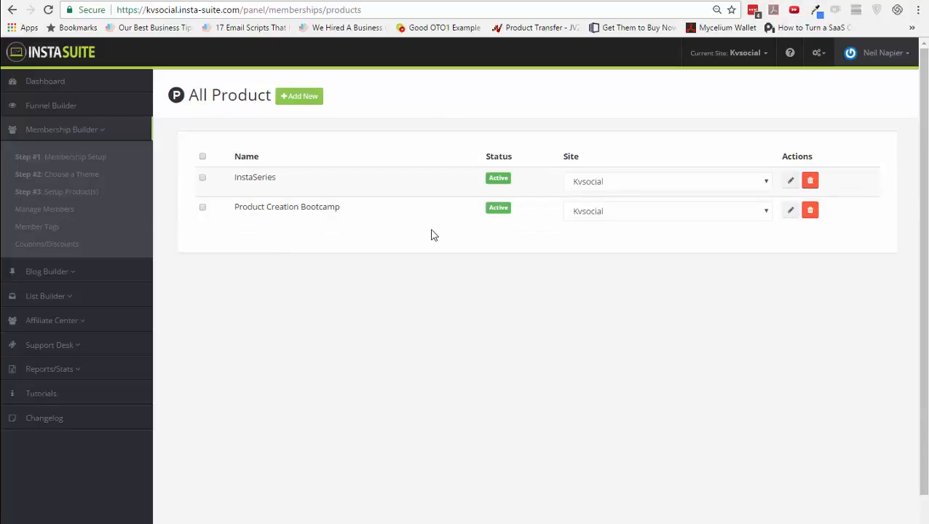
left_click(789, 213)
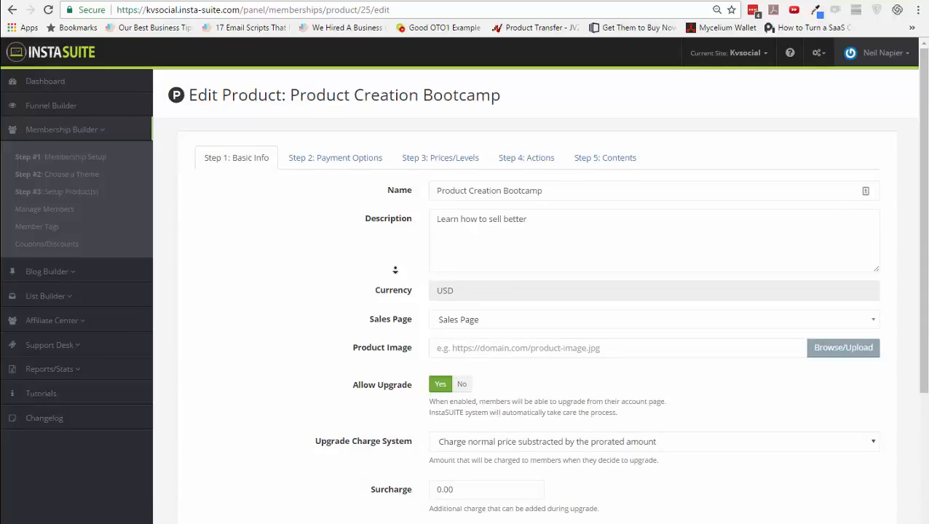
scroll(397, 271, "down", 1)
scroll(395, 276, "down", 1)
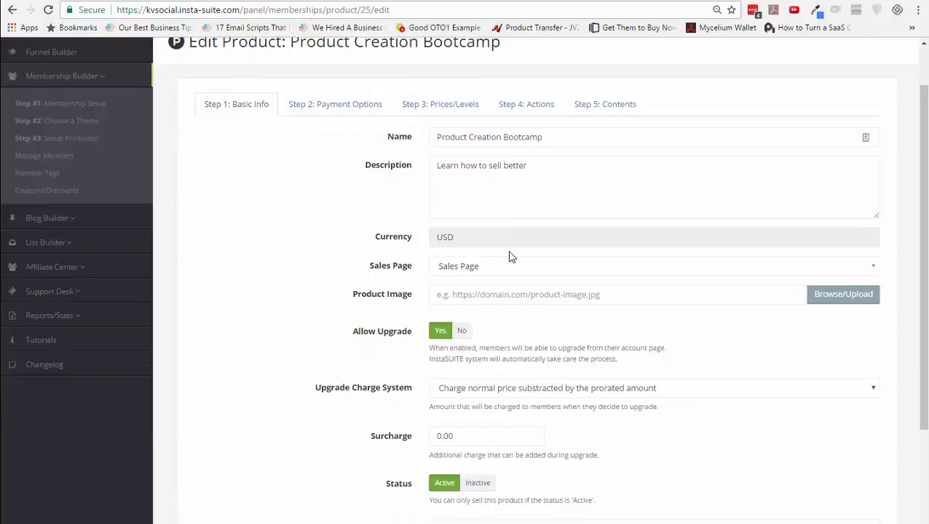
scroll(468, 288, "down", 3)
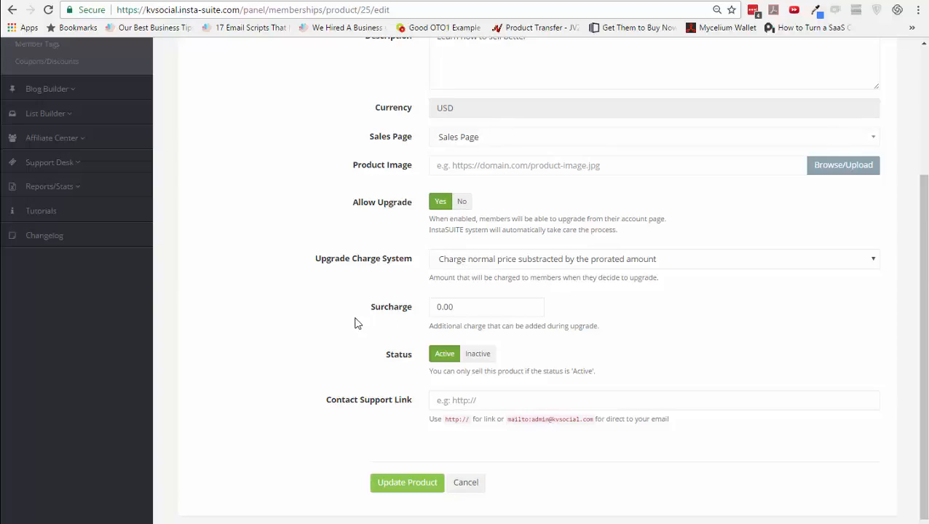
left_click(459, 405)
scroll(309, 394, "up", 5)
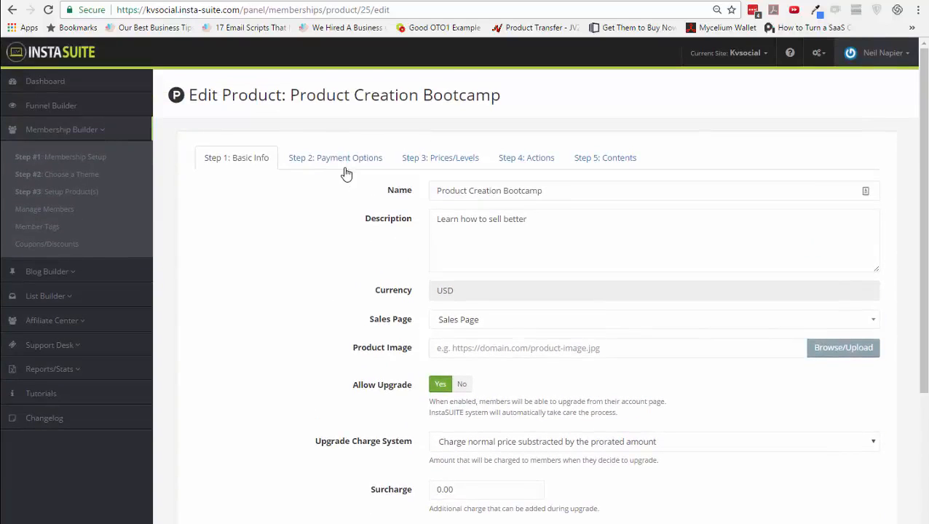
Review the payment options, then check the free Basic Level plan's pricing type
left_click(342, 160)
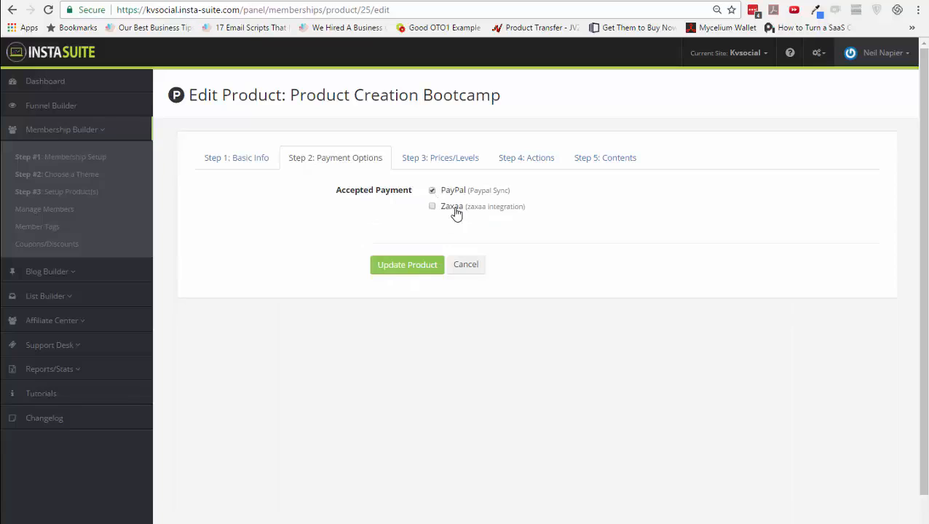
left_click(816, 53)
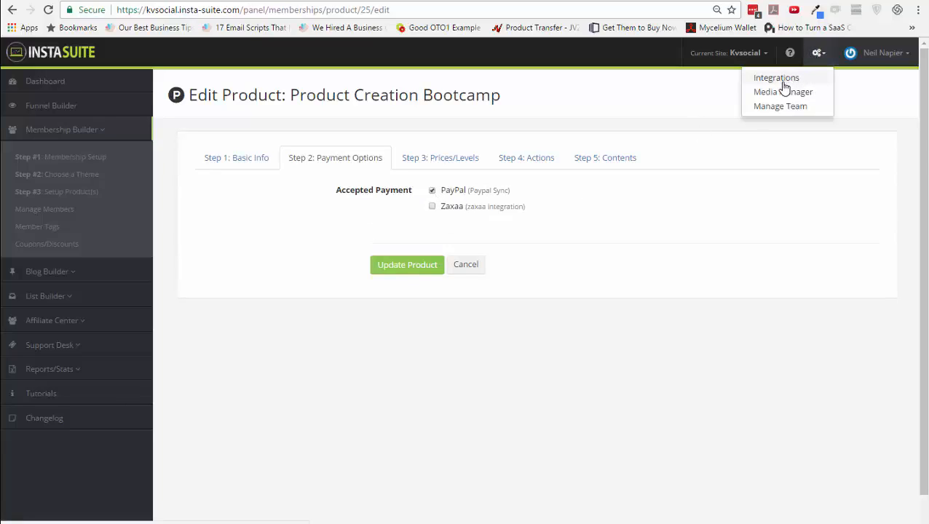
left_click(430, 161)
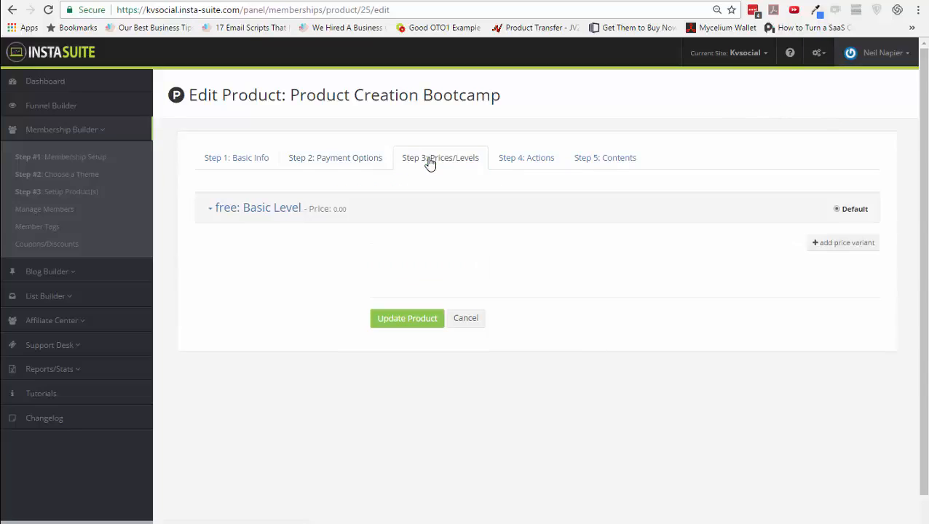
left_click(327, 215)
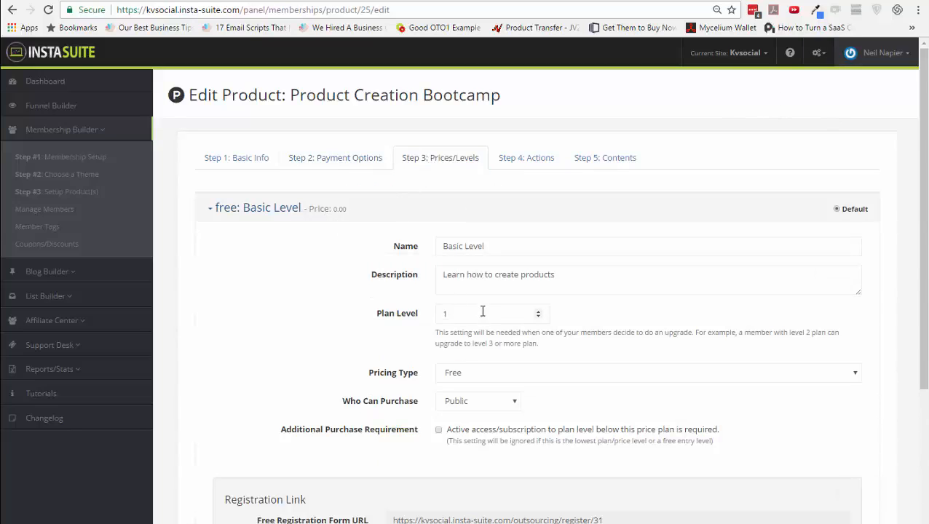
left_click(488, 375)
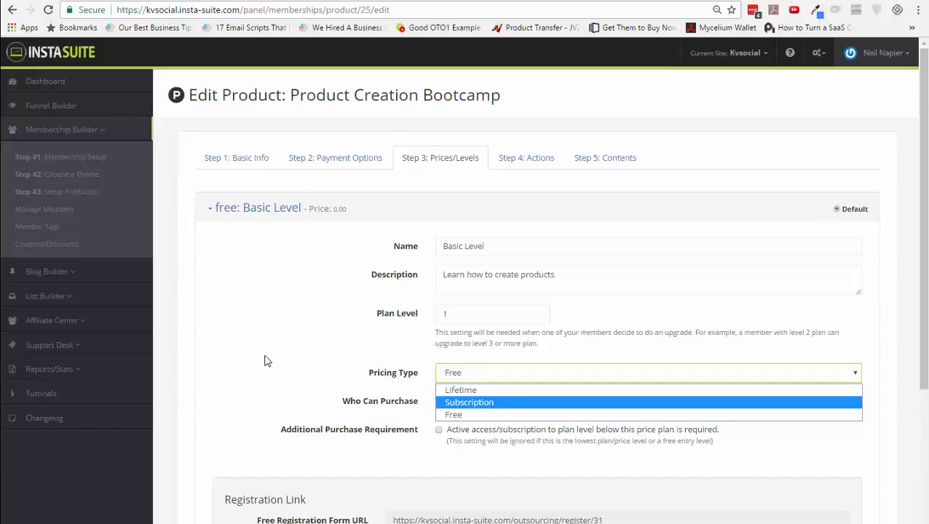
Select the Basic Level's free registration form URL, then bring up the Actions step
scroll(261, 362, "down", 1)
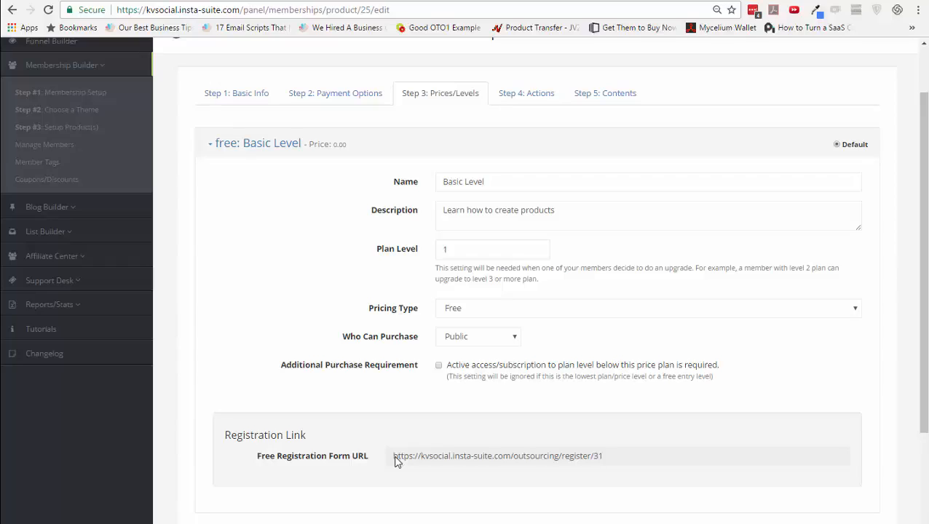
left_click_drag(394, 457, 621, 456)
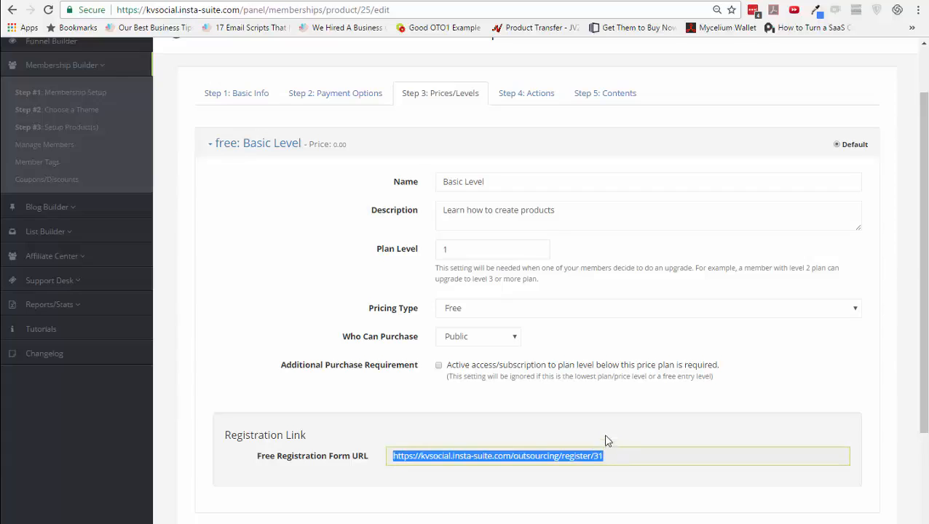
scroll(604, 440, "up", 1)
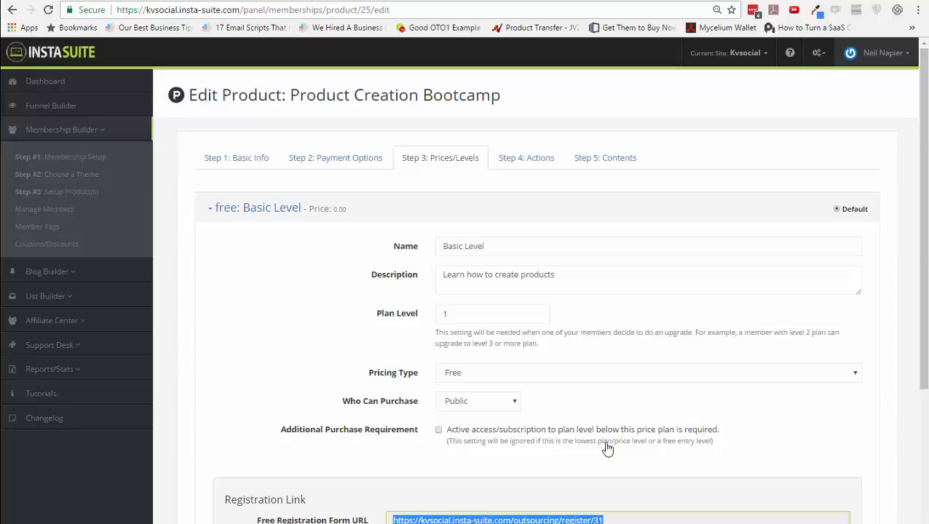
left_click(528, 164)
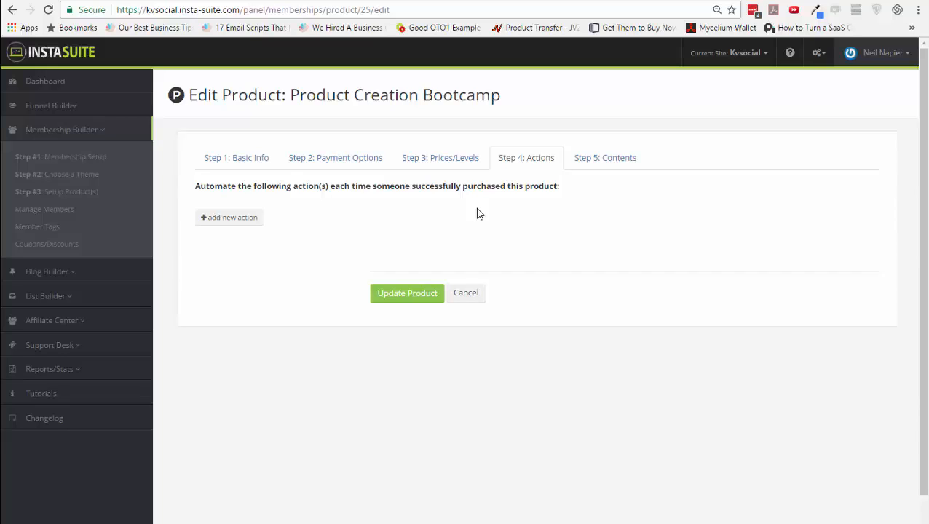
Add Lesson #3 to Module 1, check its access levels unchanged, and open it for editing
left_click(587, 168)
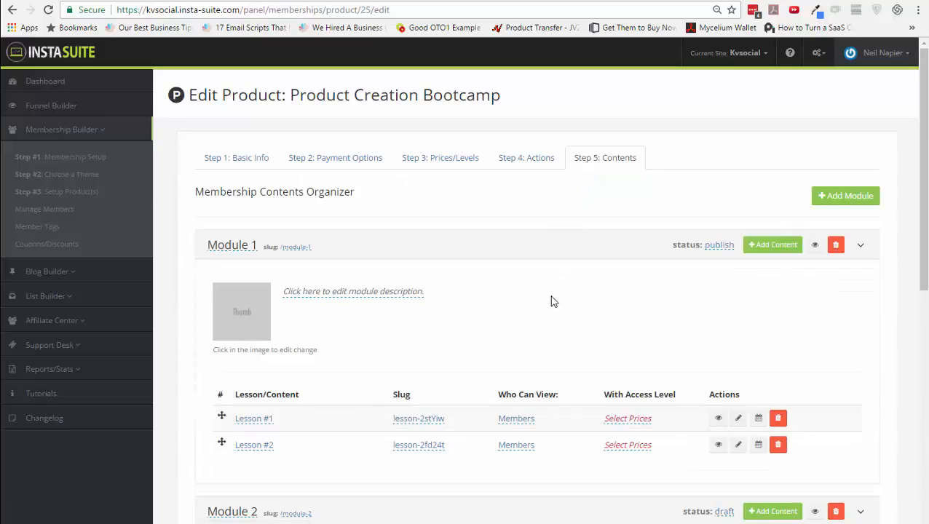
scroll(551, 301, "down", 2)
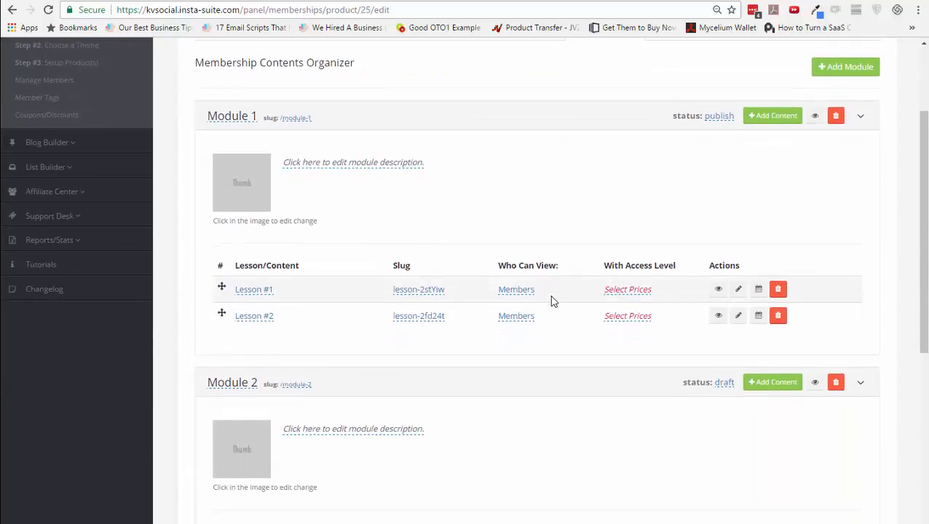
left_click(771, 124)
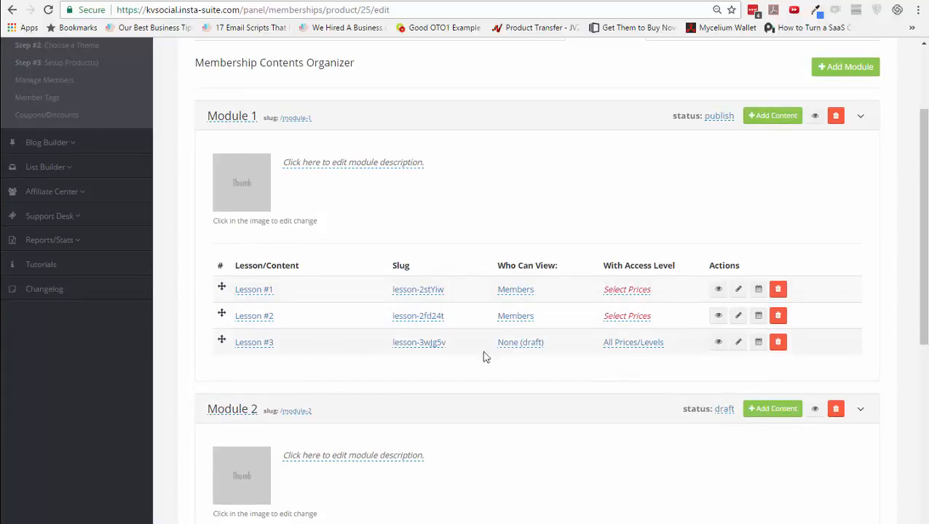
left_click(635, 344)
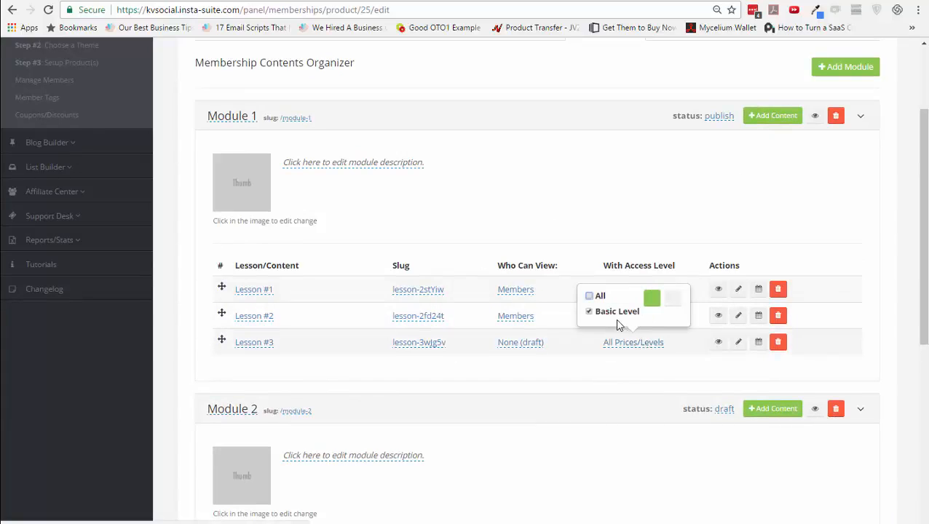
left_click(552, 353)
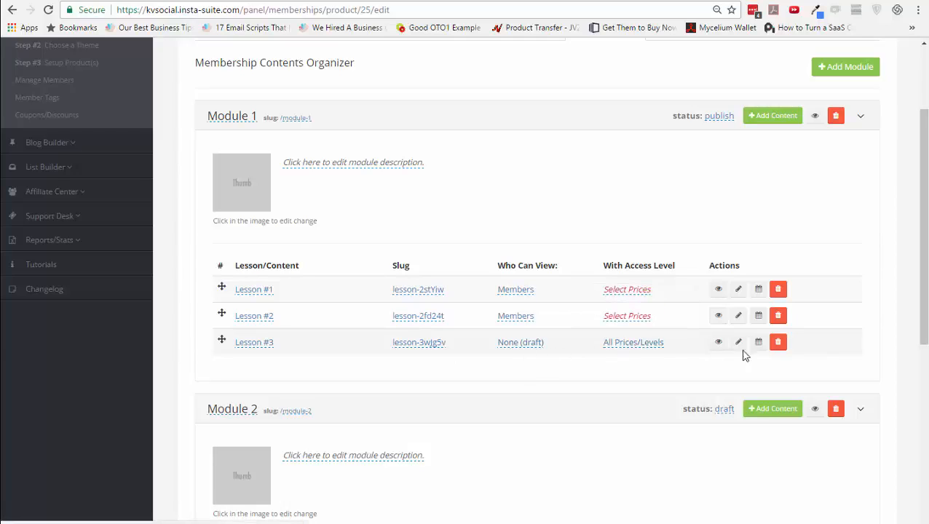
left_click(739, 343)
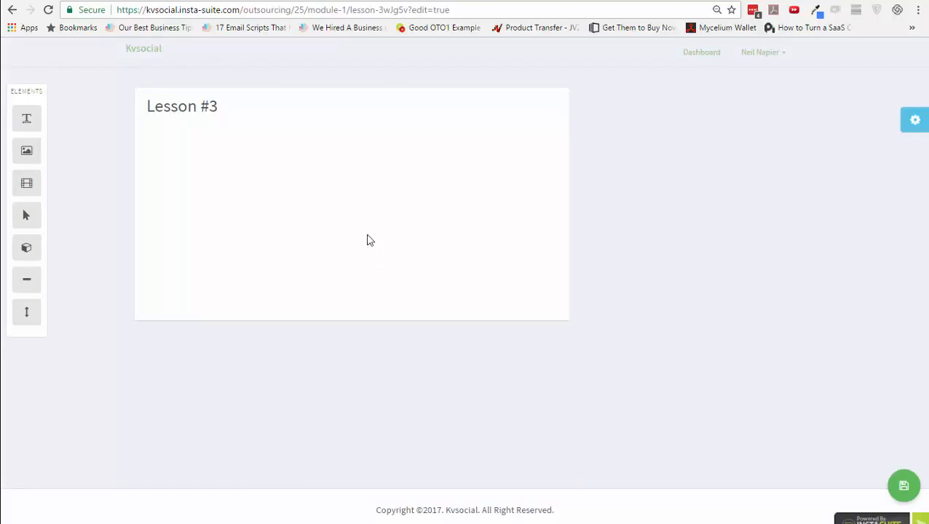
Add a video block, a content box and an image element to the lesson page
left_click_drag(30, 173, 305, 158)
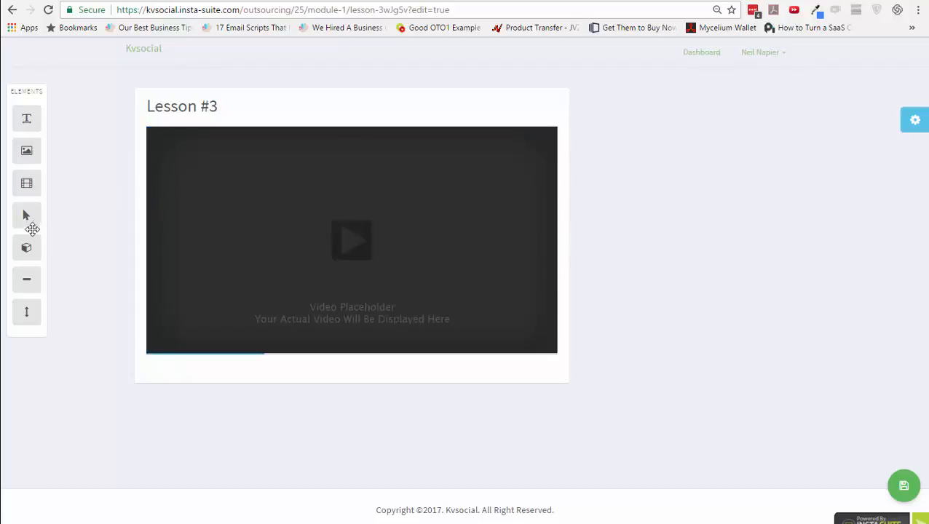
left_click_drag(26, 246, 376, 350)
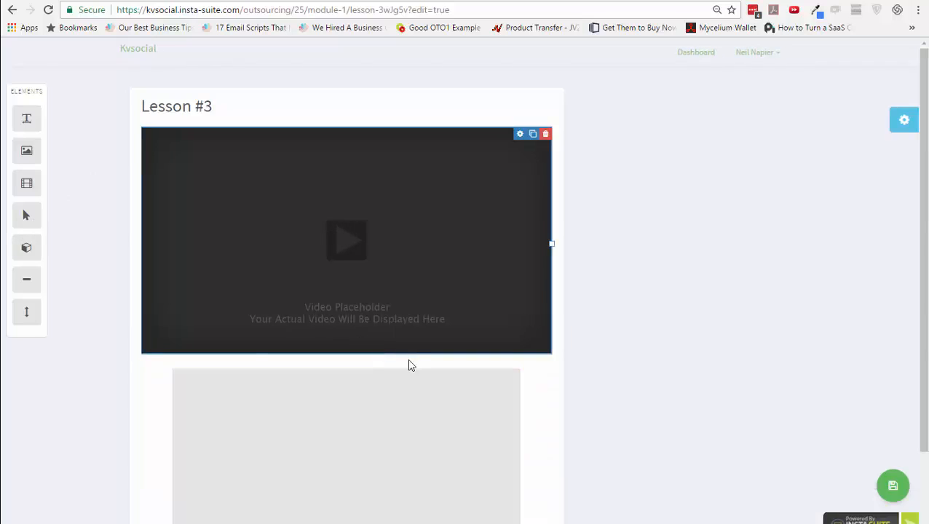
scroll(70, 274, "down", 1)
left_click_drag(26, 150, 306, 481)
scroll(206, 379, "down", 1)
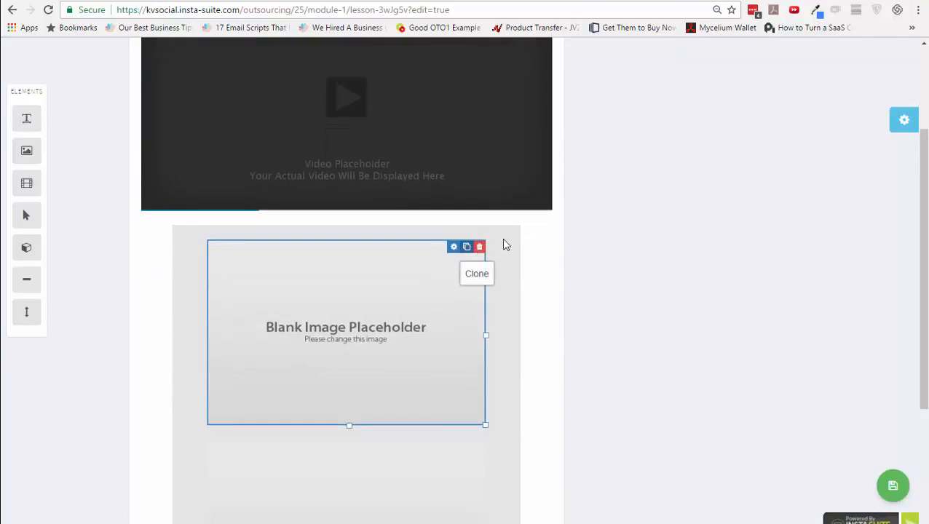
Delete the blank image and its box, leaving only the video placeholder
left_click(479, 247)
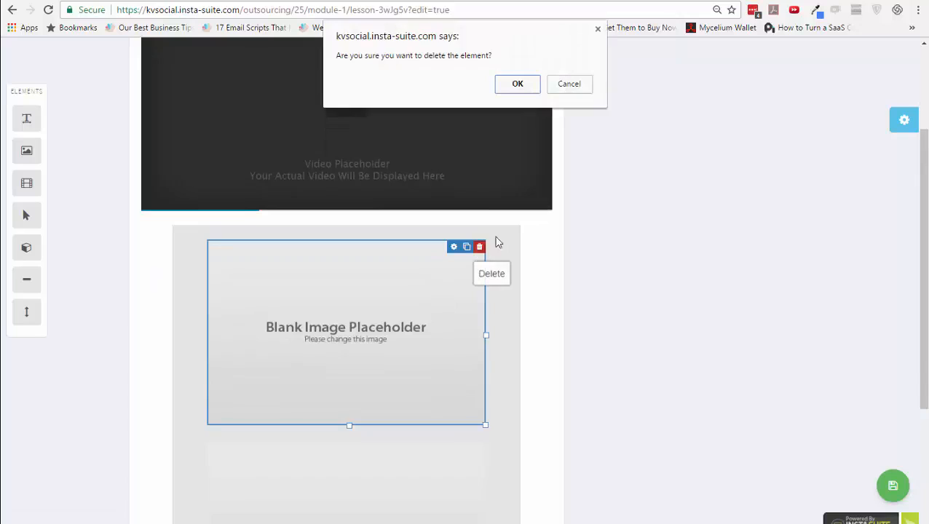
left_click(518, 84)
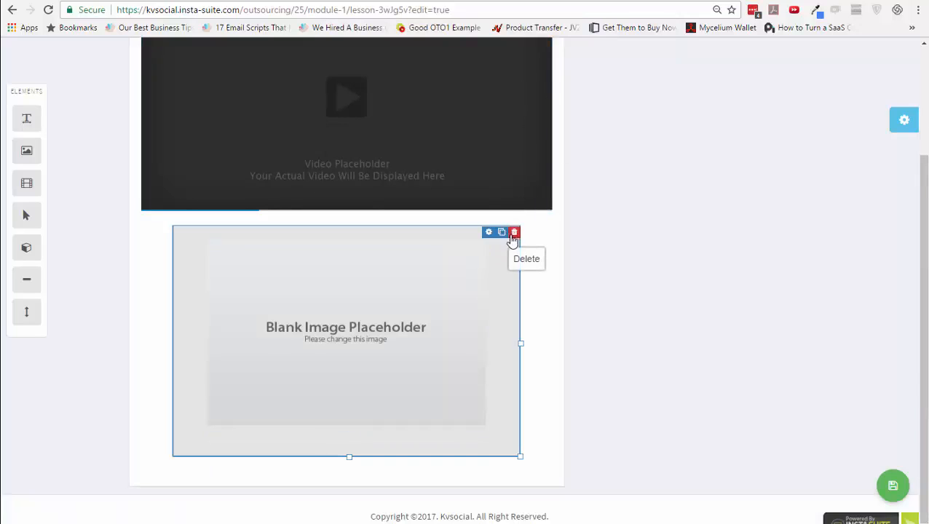
left_click(514, 233)
left_click(521, 102)
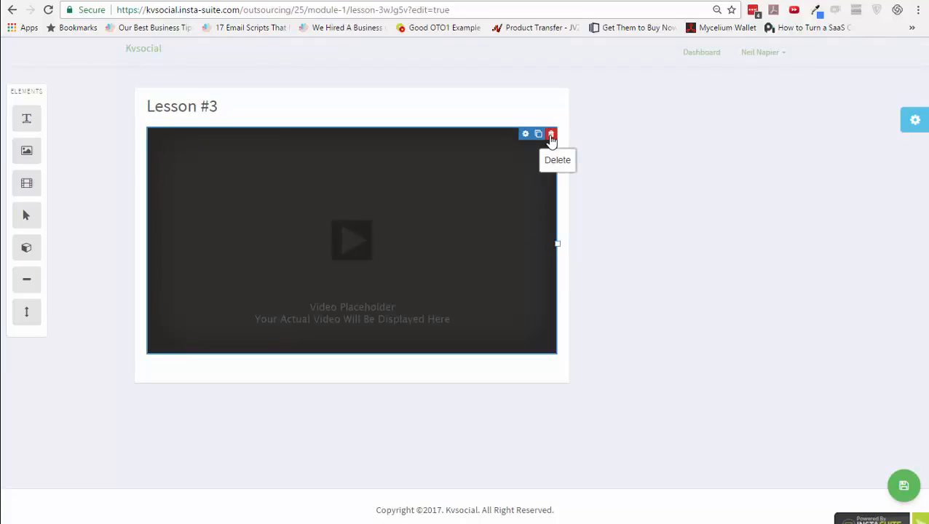
Set the lesson page background to grey #cccccc, applied to all pages
left_click(903, 125)
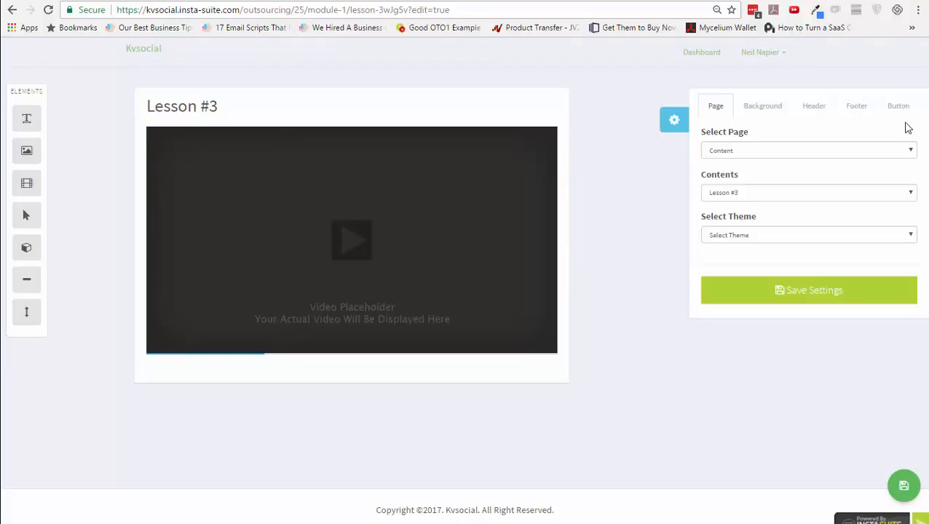
left_click(770, 108)
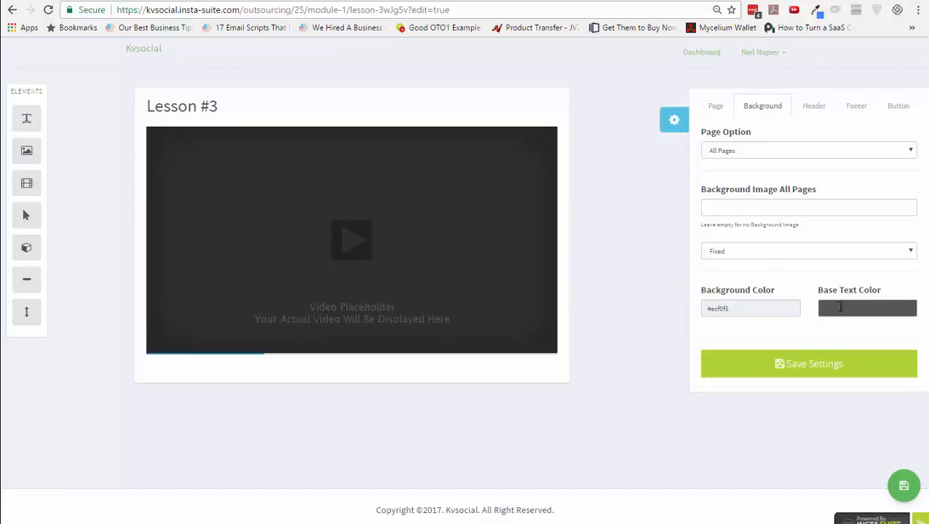
left_click(766, 310)
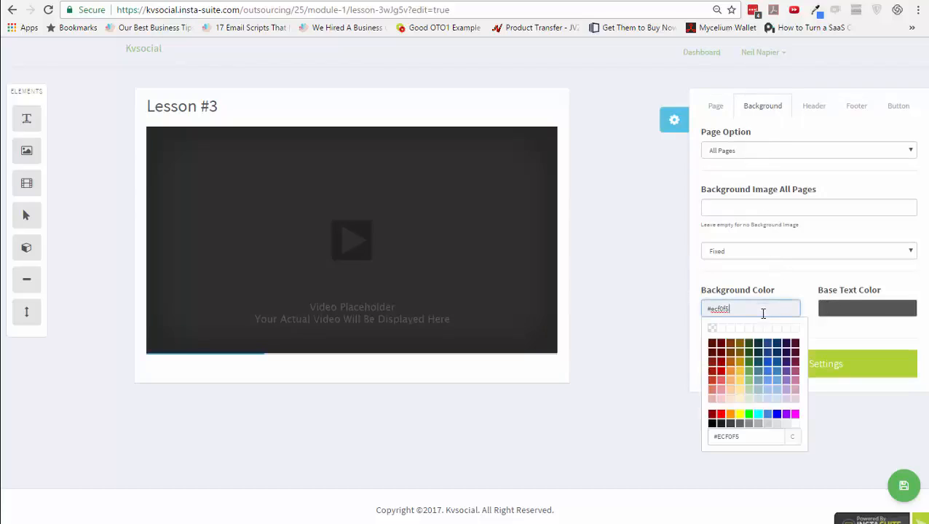
left_click(759, 424)
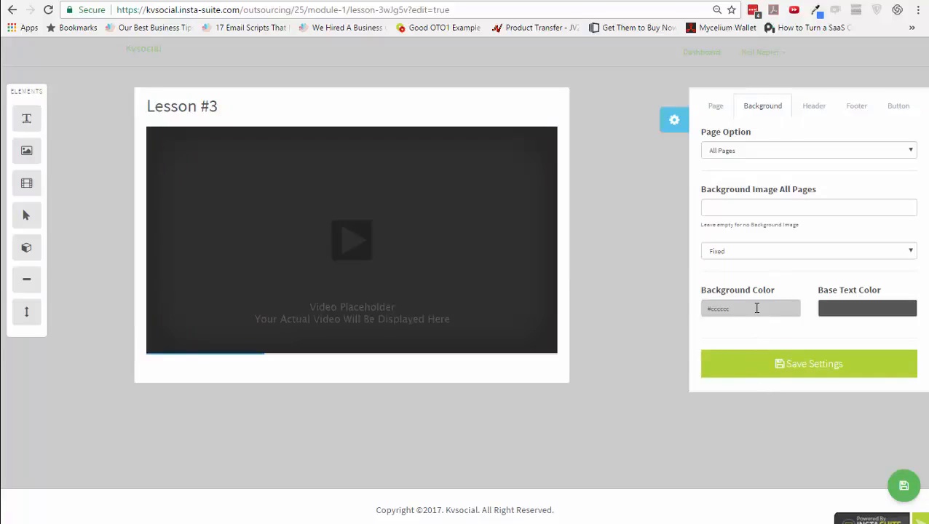
left_click(736, 151)
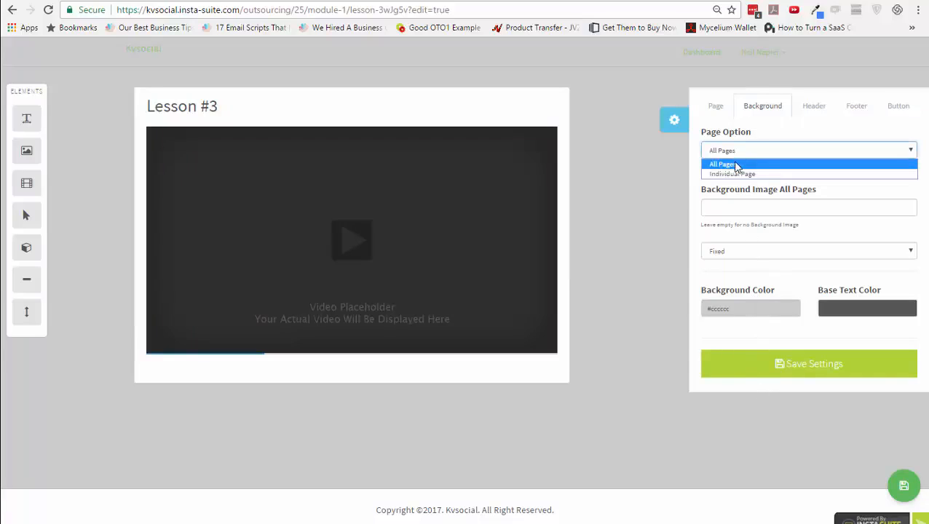
left_click(738, 175)
left_click(742, 153)
left_click(741, 164)
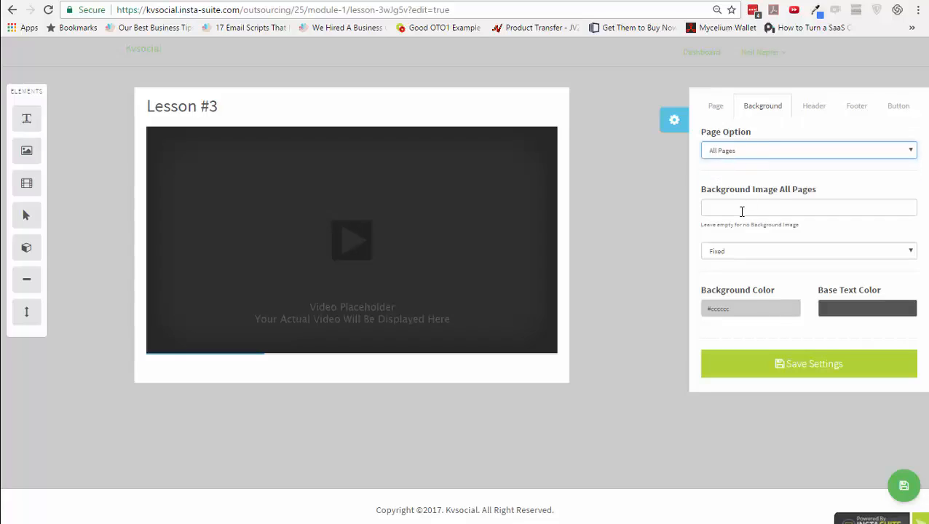
left_click(742, 210)
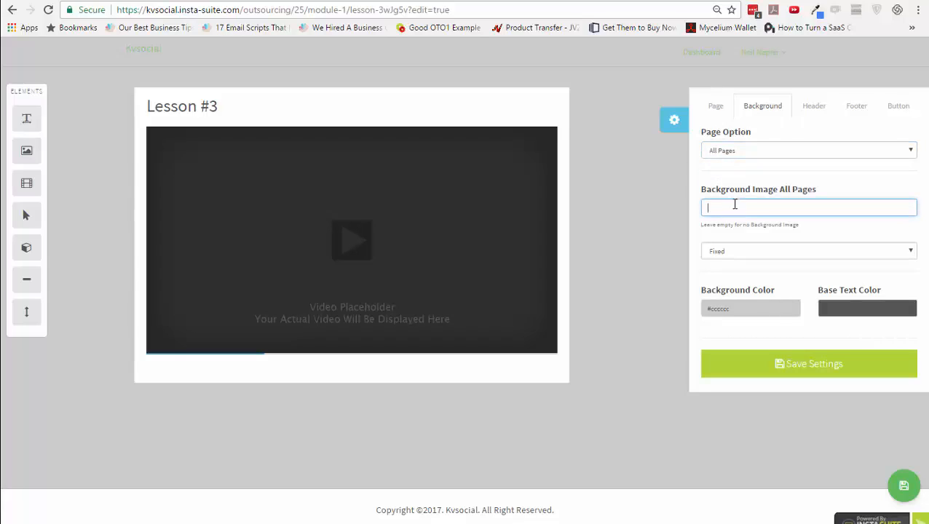
Review header and footer settings, then save the #ecf0f5 button colours and page design
left_click(821, 114)
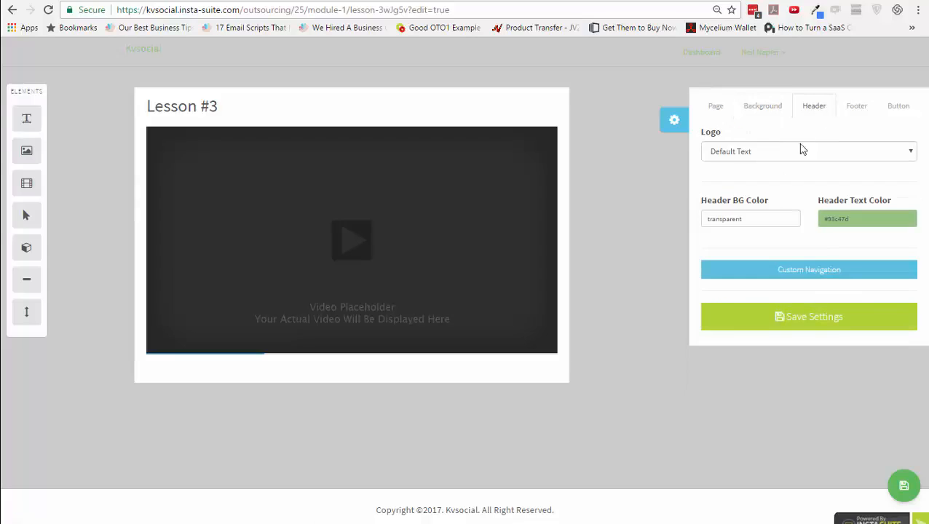
left_click(857, 109)
left_click(889, 107)
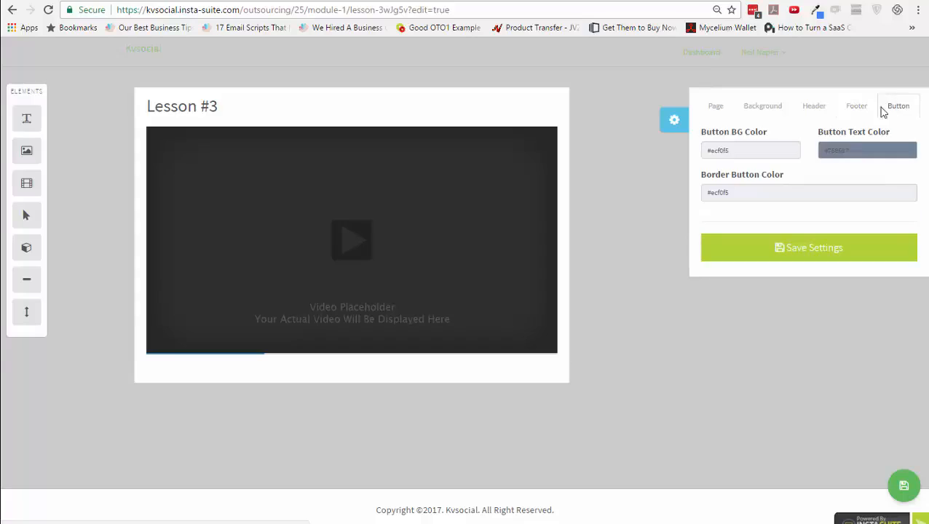
left_click(792, 257)
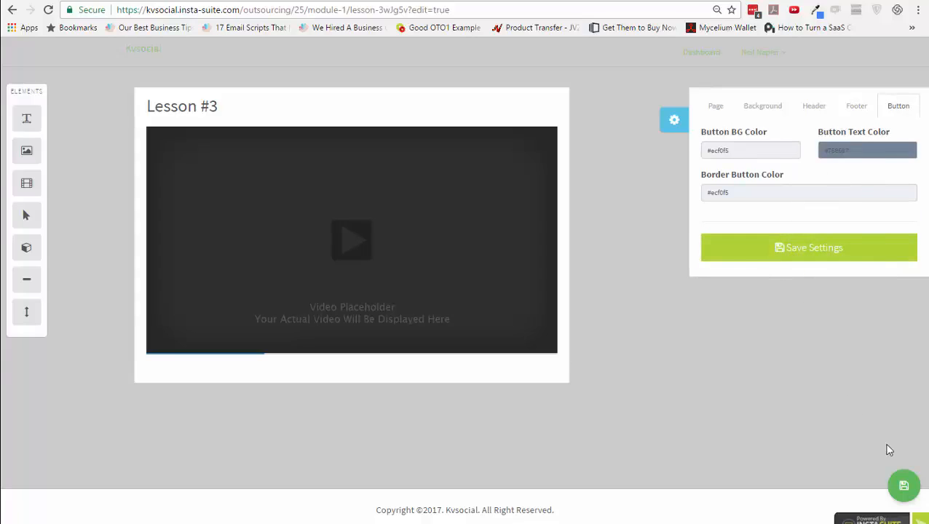
left_click(904, 486)
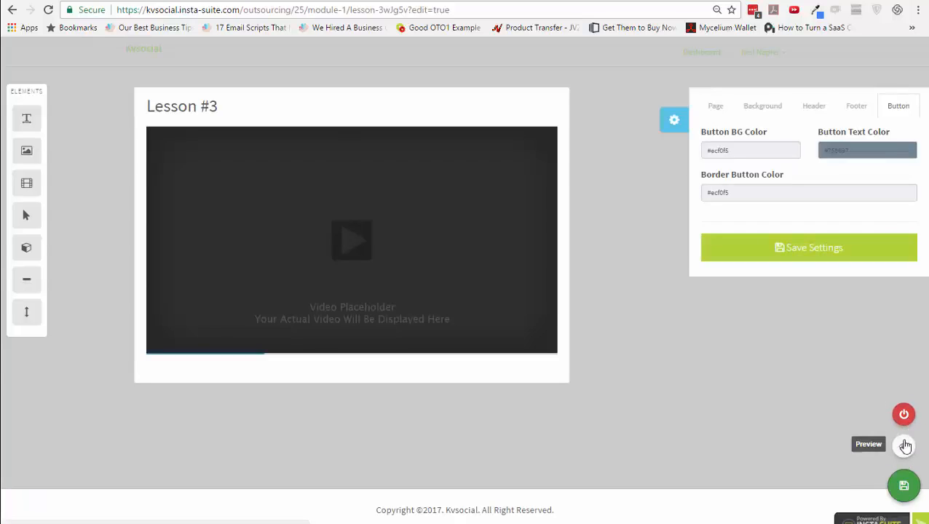
Preview Lesson #3, set its header text to red and save, then return to Product Creation Bootcamp
left_click(905, 447)
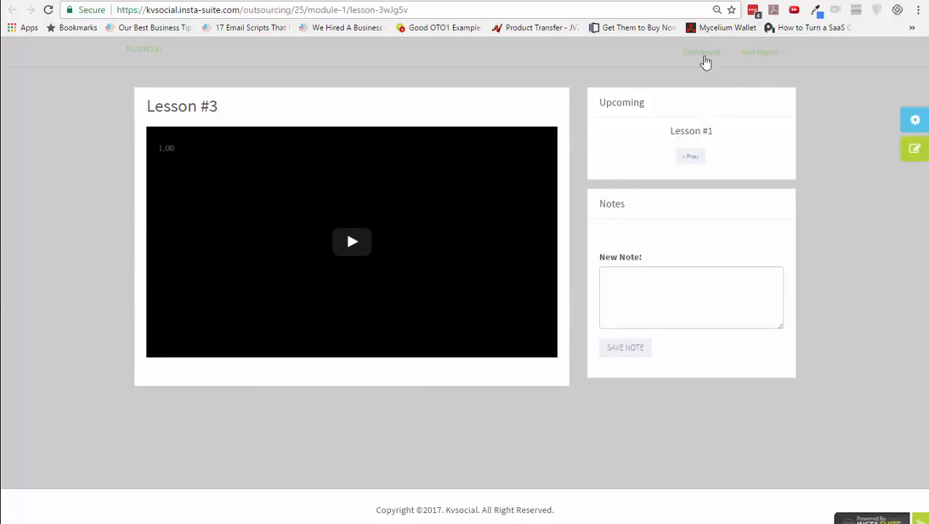
left_click(730, 1)
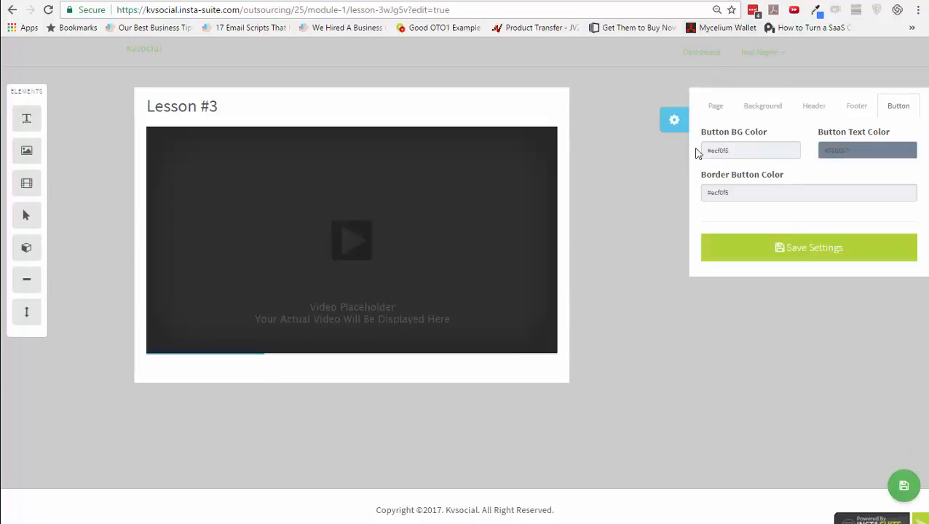
left_click(828, 111)
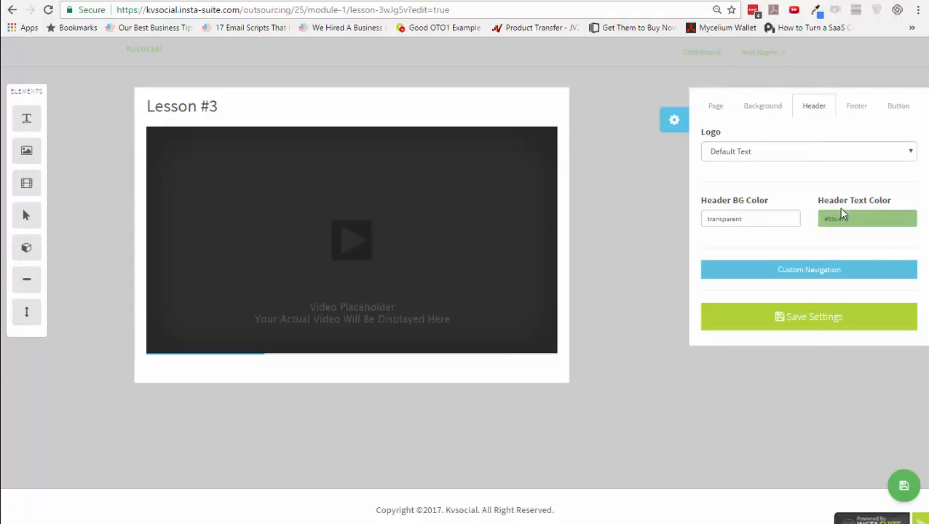
left_click(842, 215)
left_click(834, 325)
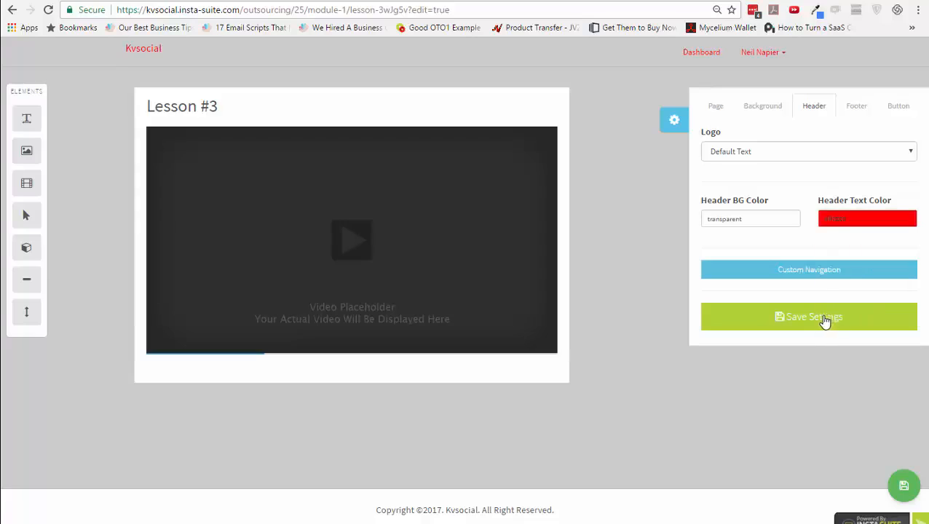
left_click(813, 317)
left_click(12, 11)
scroll(162, 286, "up", 2)
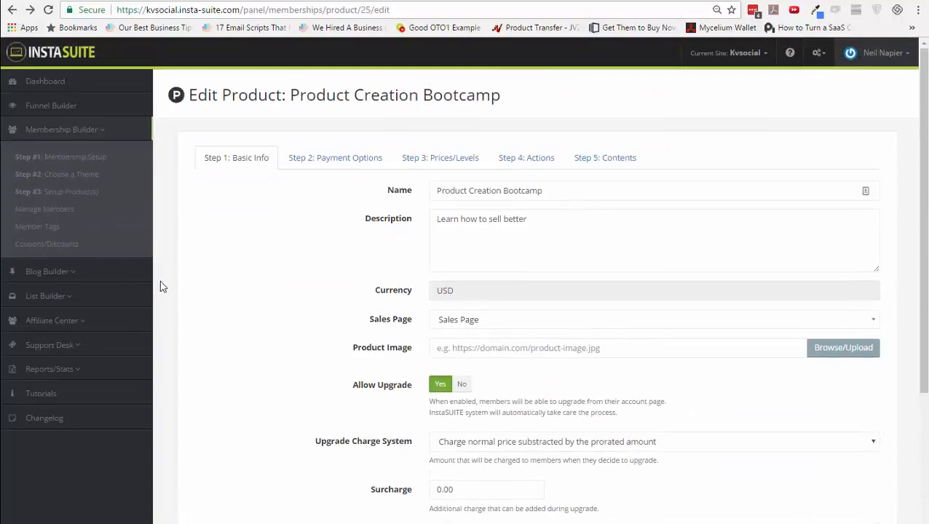
Open the members-area product dashboard page from Step #2 Choose a Theme in edit mode
left_click(71, 181)
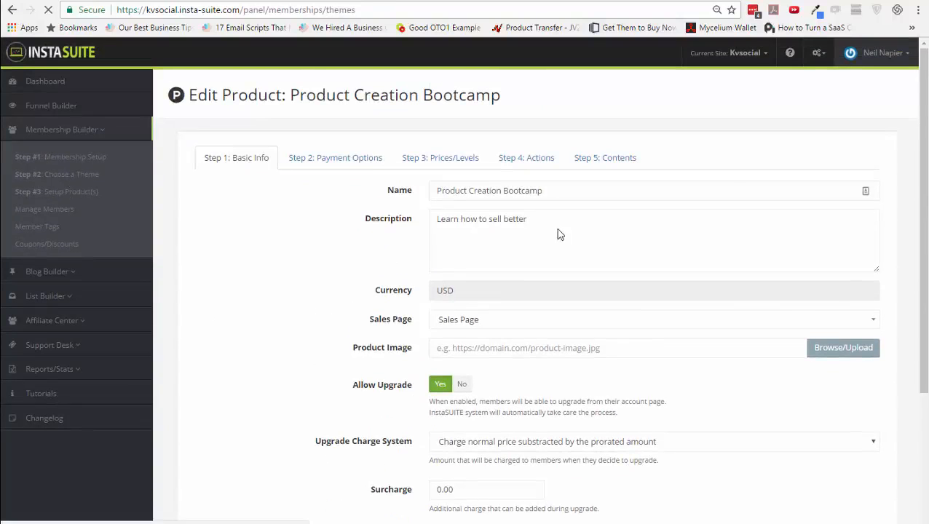
left_click(698, 356)
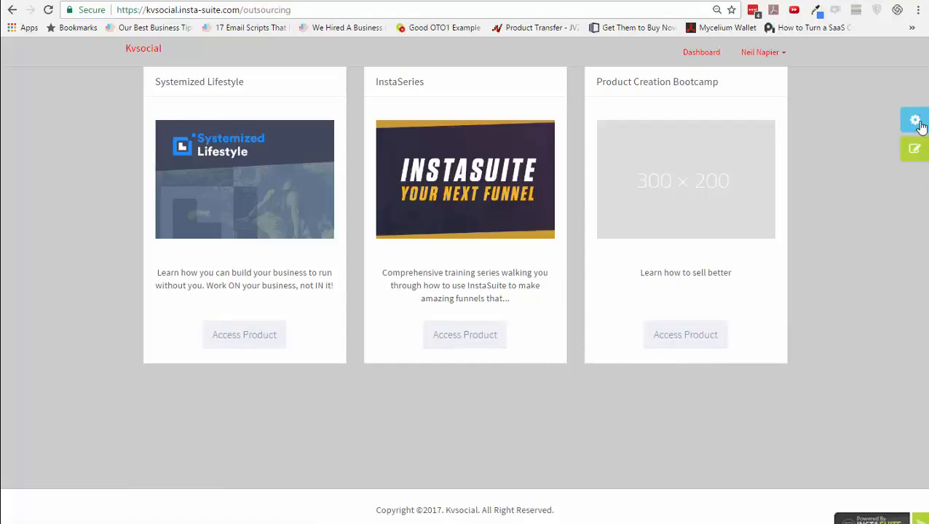
left_click(916, 153)
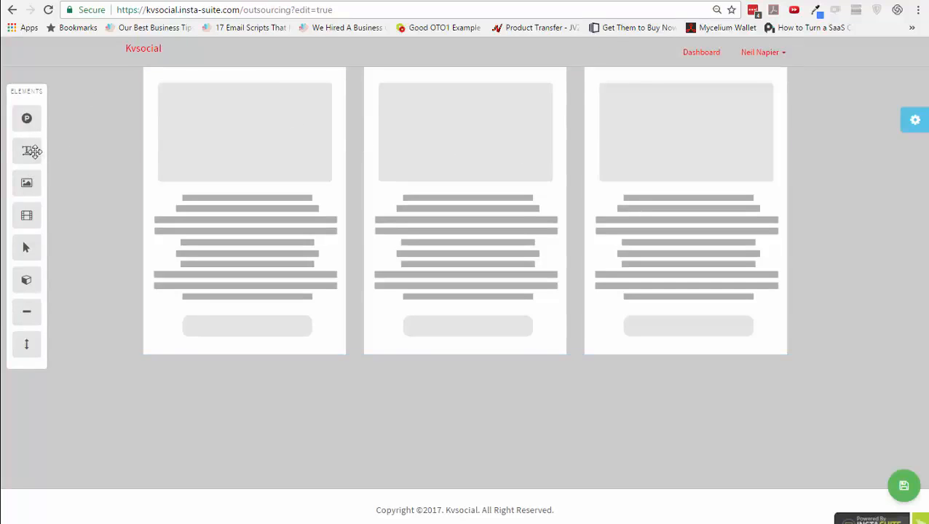
Add and then delete trial Text and Video blocks above the product cards
left_click_drag(27, 151, 261, 79)
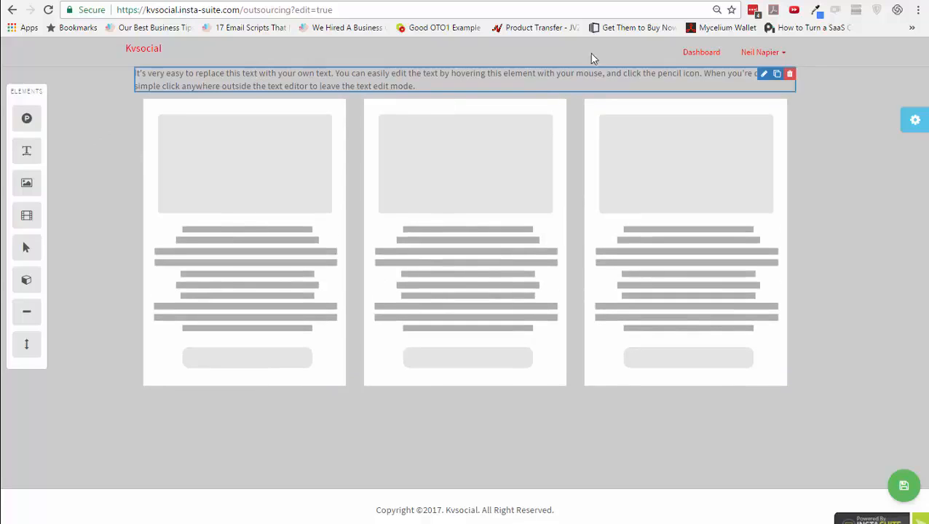
left_click(791, 76)
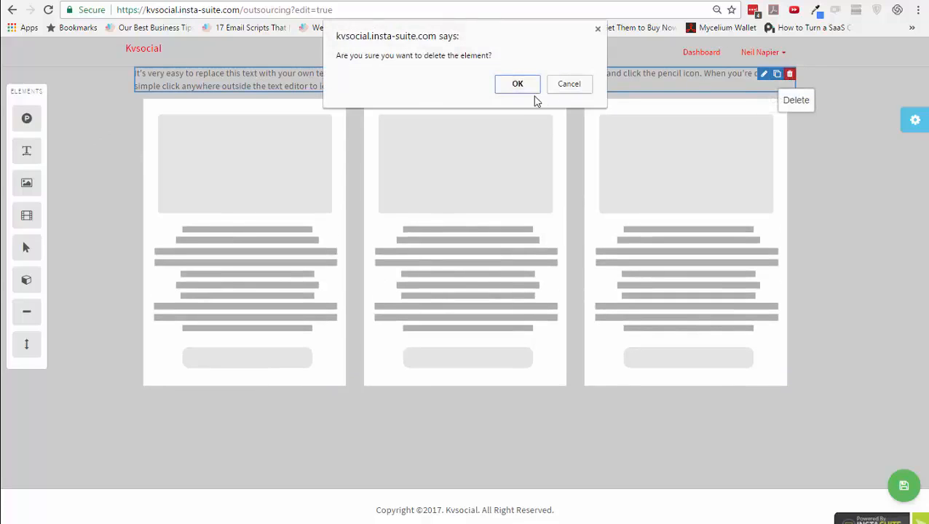
left_click(529, 87)
left_click_drag(40, 216, 364, 92)
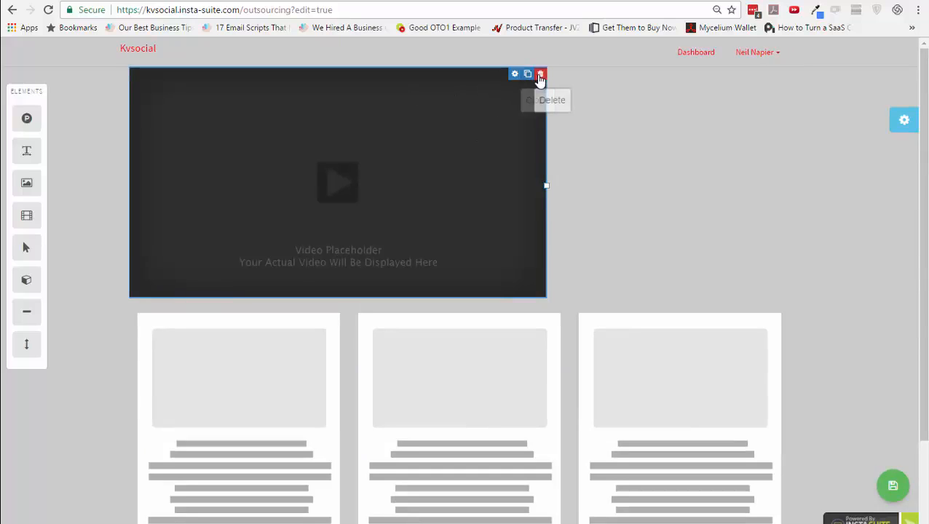
left_click(540, 74)
left_click(518, 103)
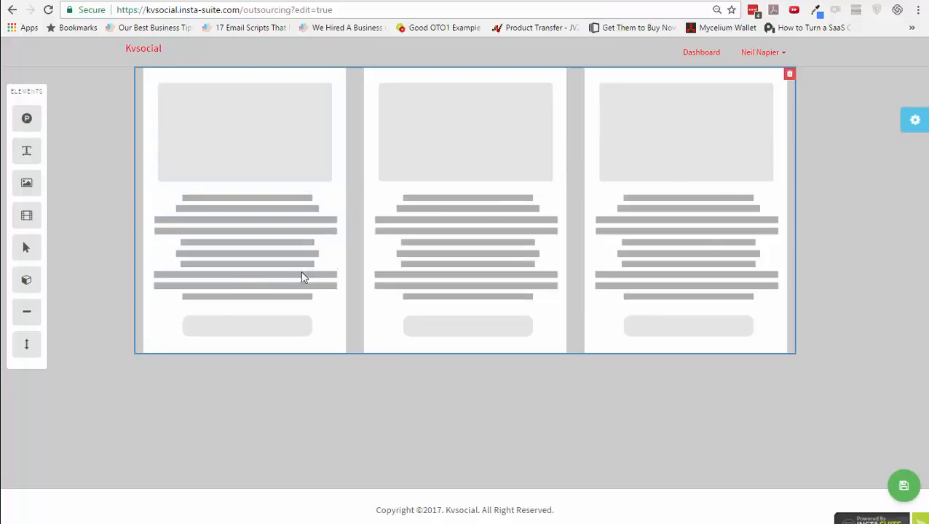
Browse the background and header colour settings, then exit the page editor without changes
left_click(918, 123)
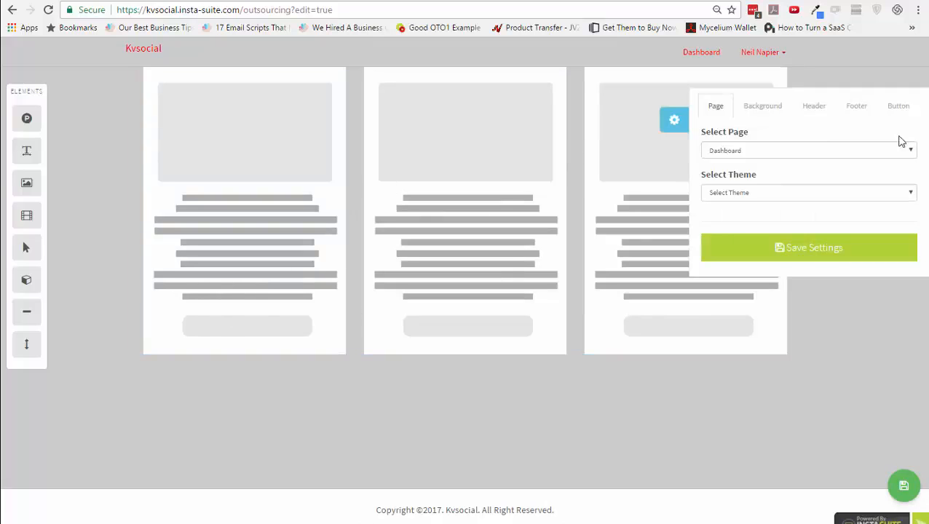
left_click(785, 115)
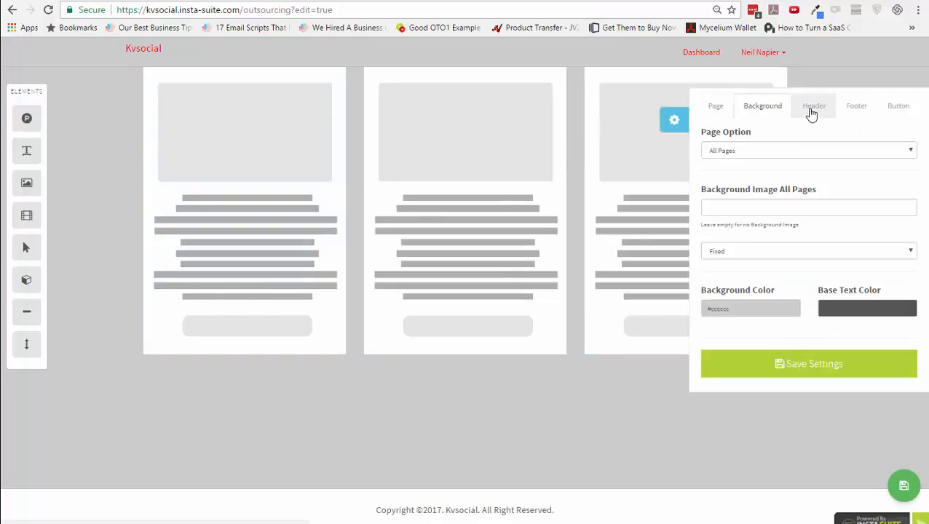
left_click(814, 108)
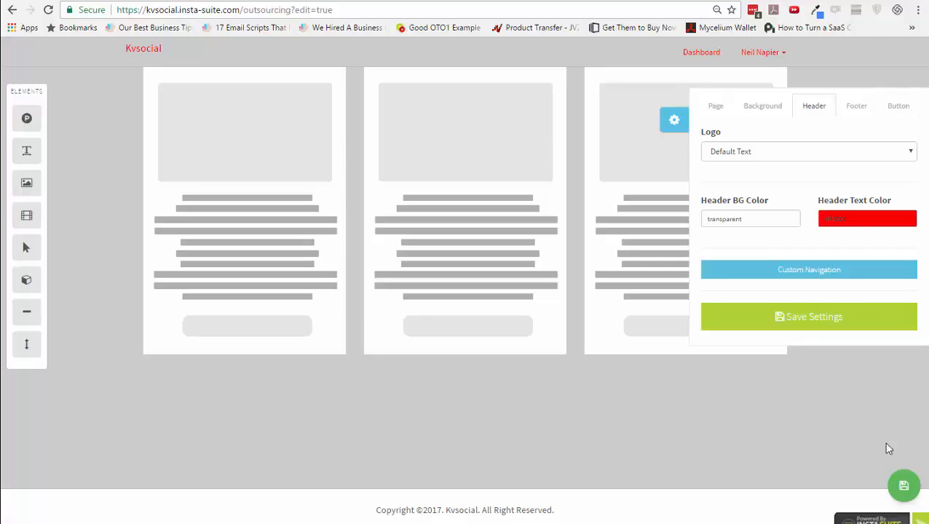
mouse_move(902, 482)
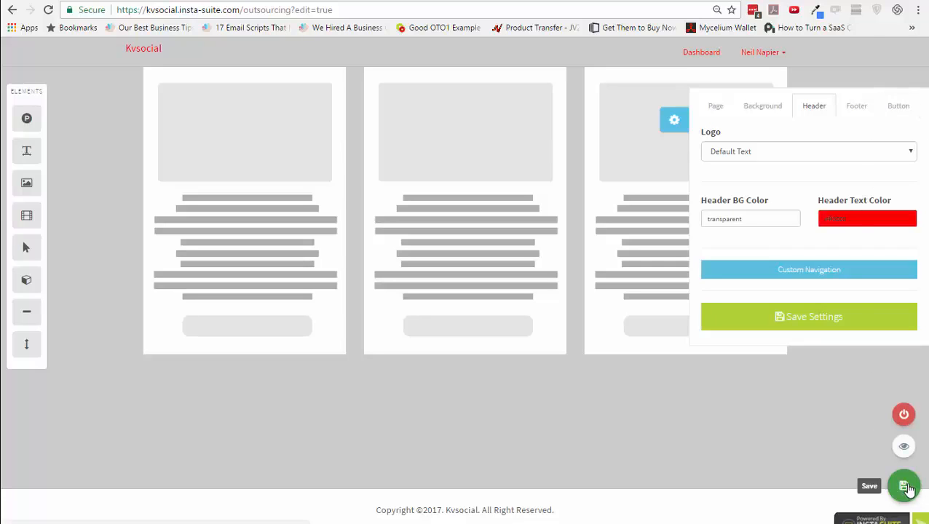
left_click(904, 416)
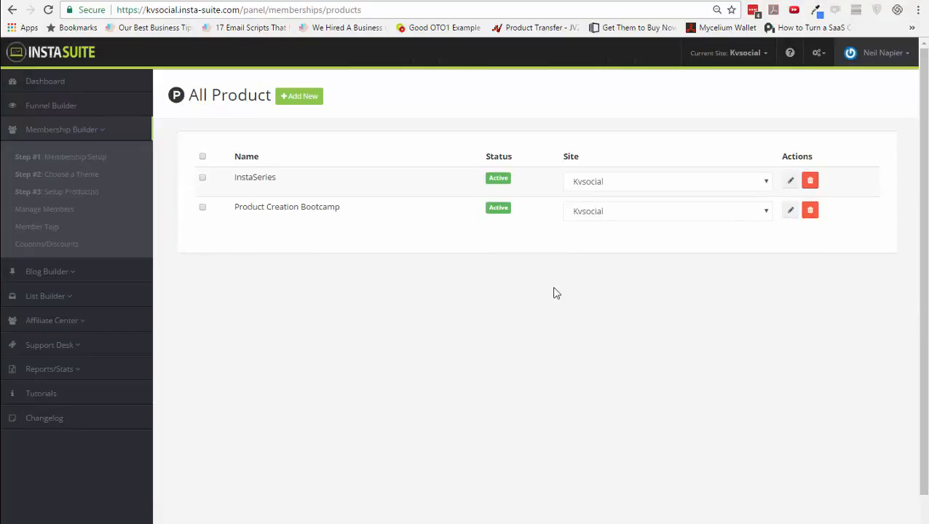
Look through Manage Members, Member Tags and Coupons/Discounts, then open Blog Builder Step #1: Settings
left_click(20, 211)
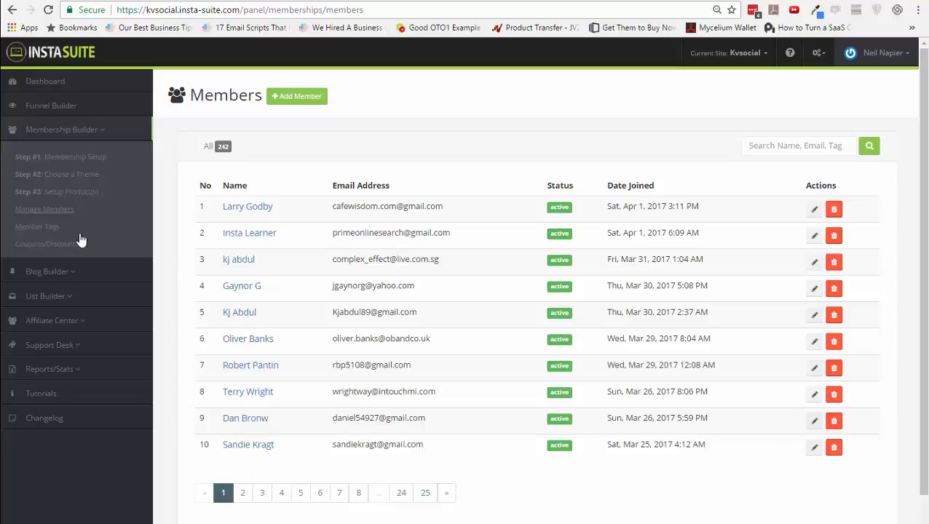
left_click(48, 226)
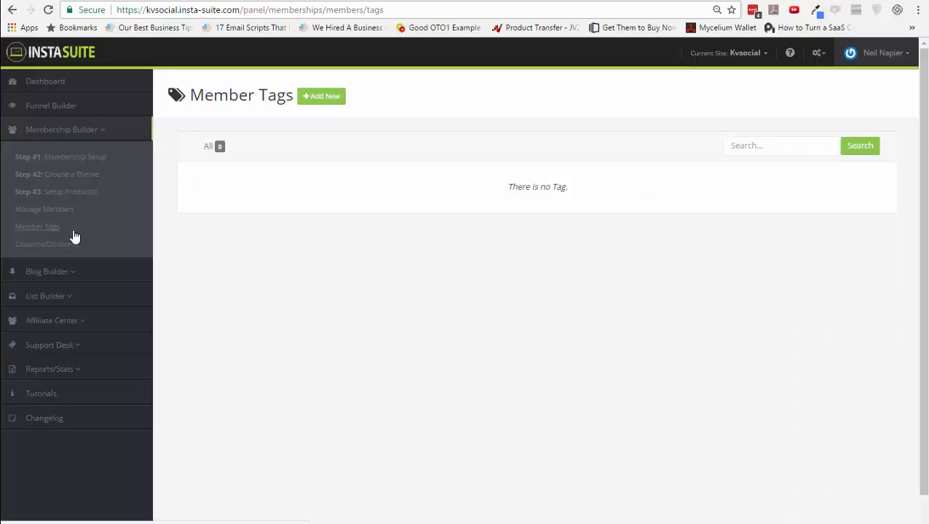
left_click(68, 244)
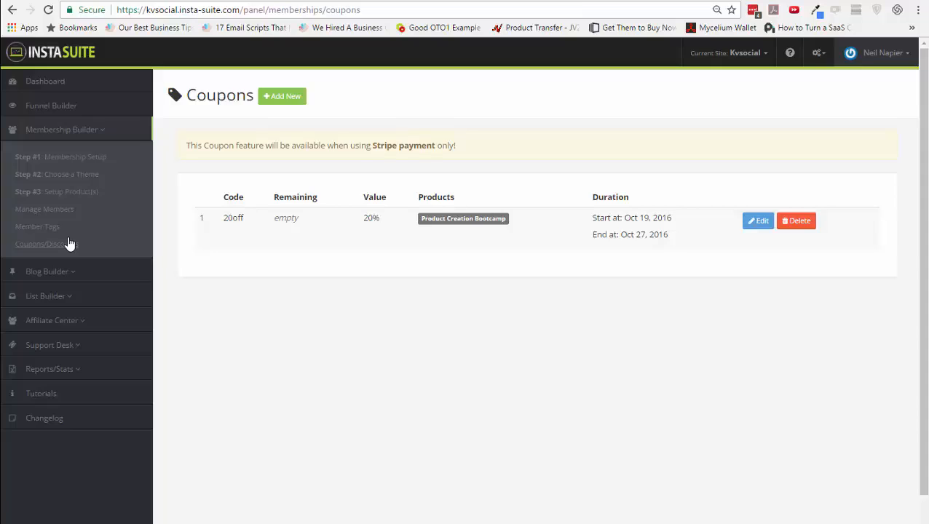
left_click(69, 271)
left_click(68, 301)
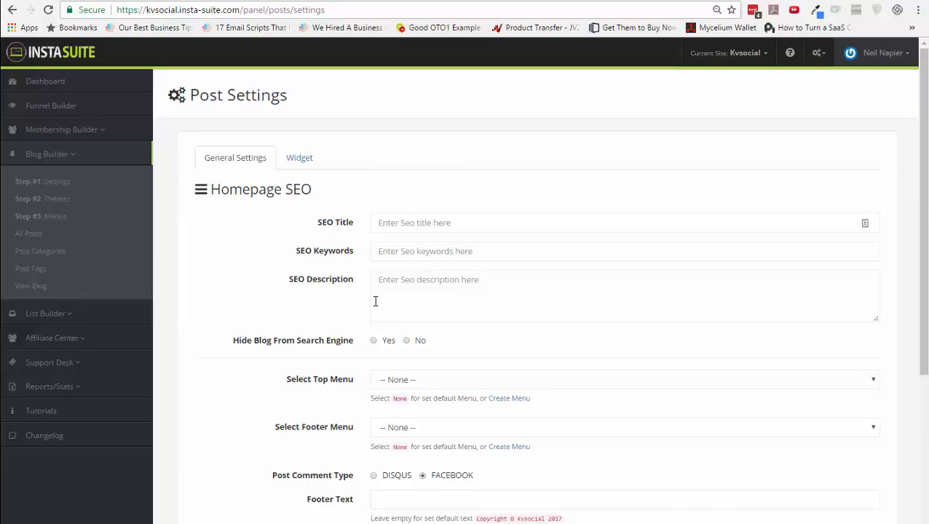
Check the blog's sidebar widgets, then bring up Blog Themes with Simple Blog as current theme
scroll(375, 300, "down", 2)
scroll(375, 300, "up", 2)
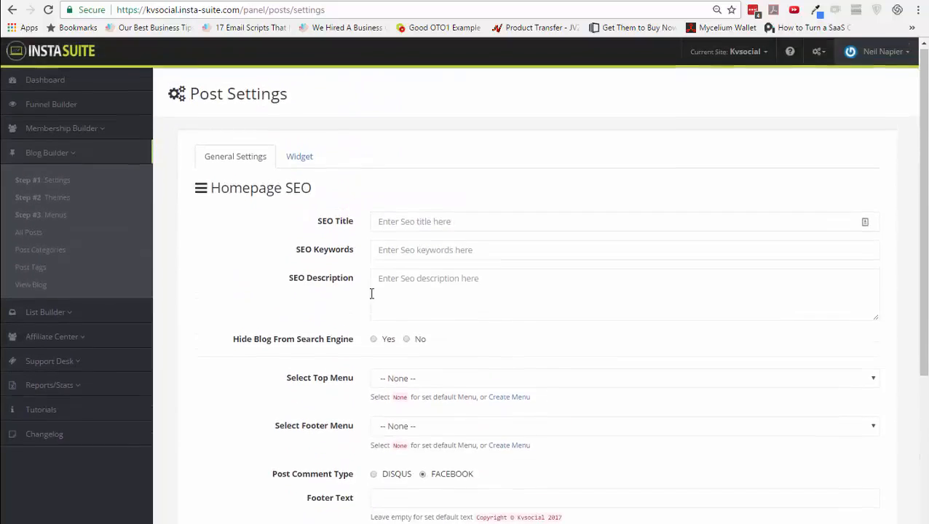
left_click(305, 157)
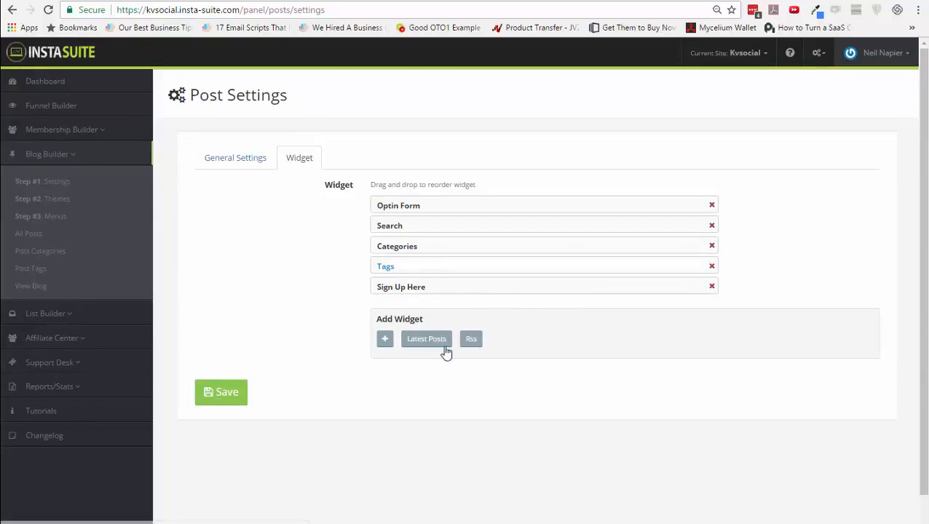
left_click(60, 205)
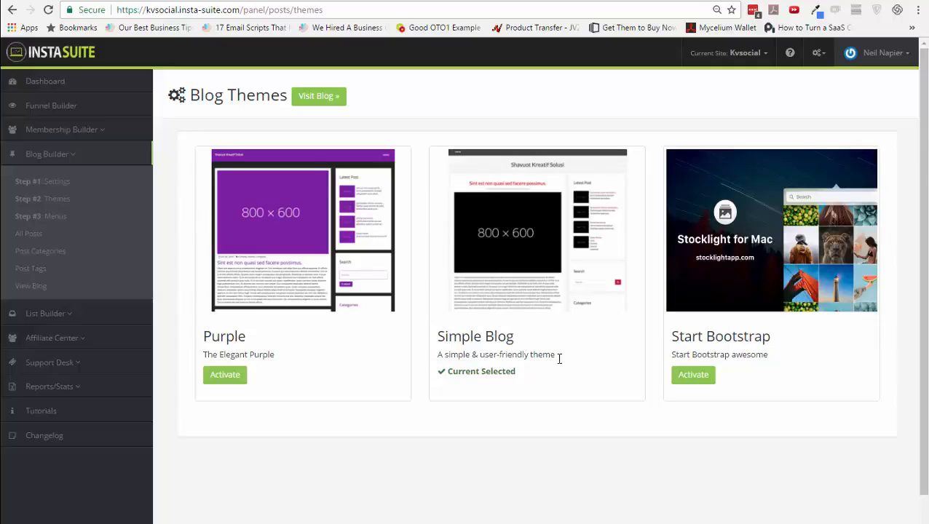
Check which blog menus the Menu Builder can edit, then list all blog posts
left_click(55, 220)
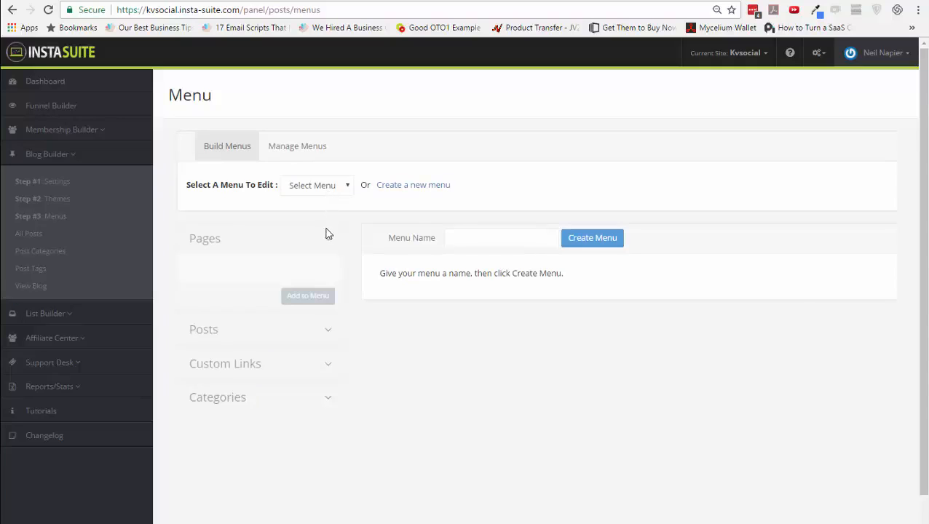
left_click(315, 191)
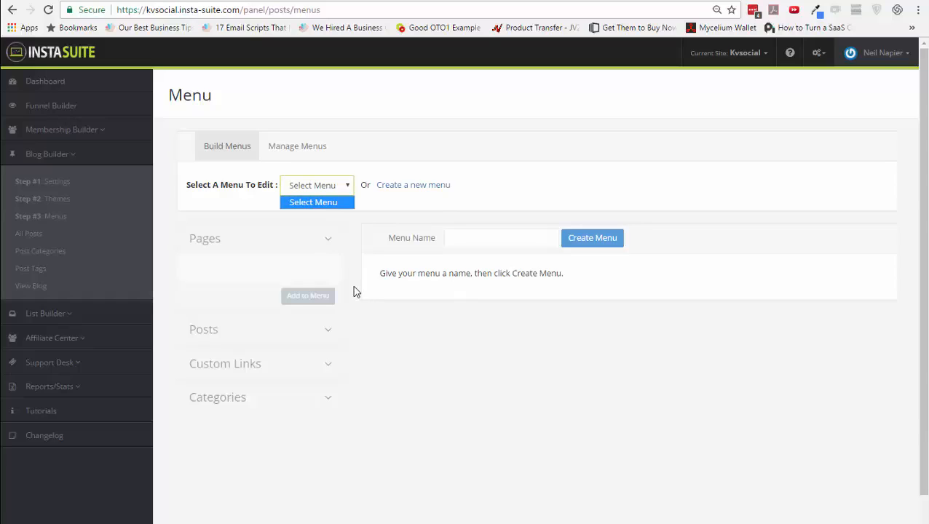
left_click(39, 241)
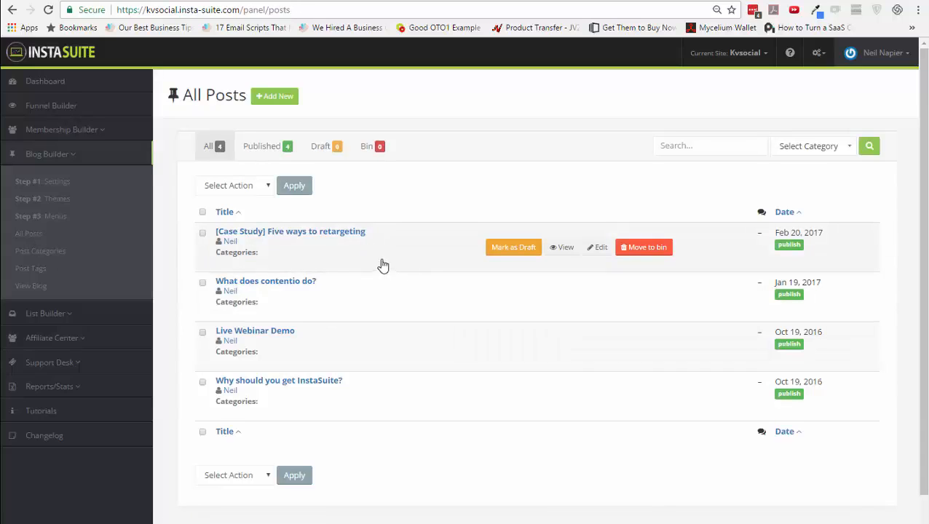
Read through the live 'Five ways to retargeting' post, then return to the All Posts list
left_click(566, 249)
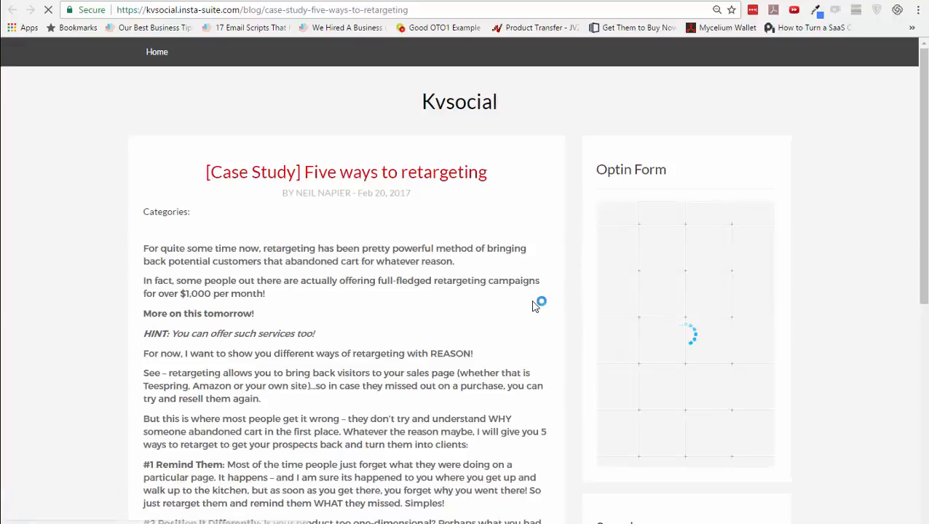
scroll(535, 307, "down", 1)
scroll(532, 307, "down", 6)
scroll(533, 307, "up", 4)
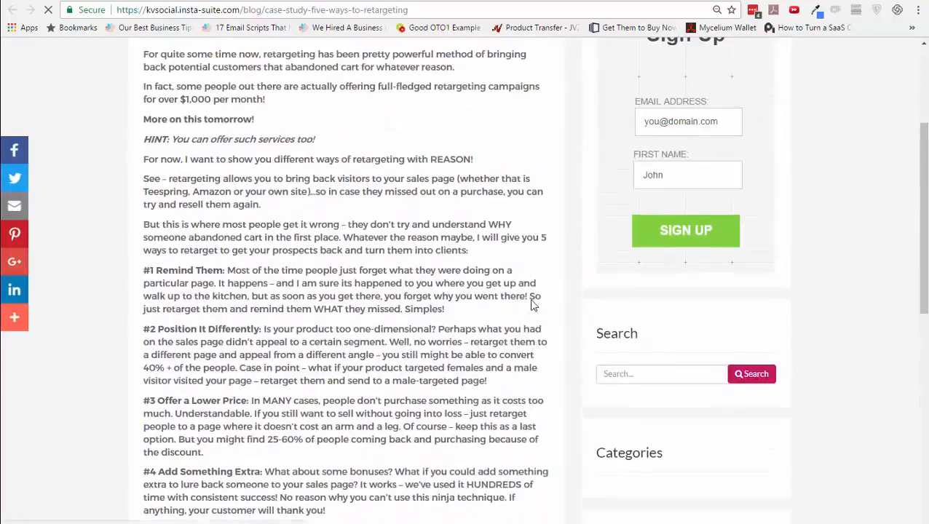
scroll(738, 183, "down", 2)
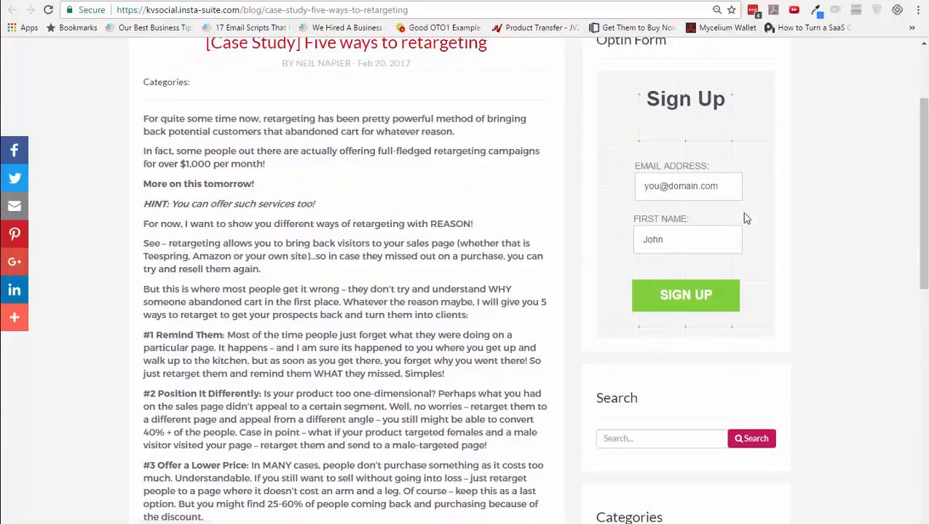
scroll(750, 223, "down", 3)
scroll(755, 228, "down", 3)
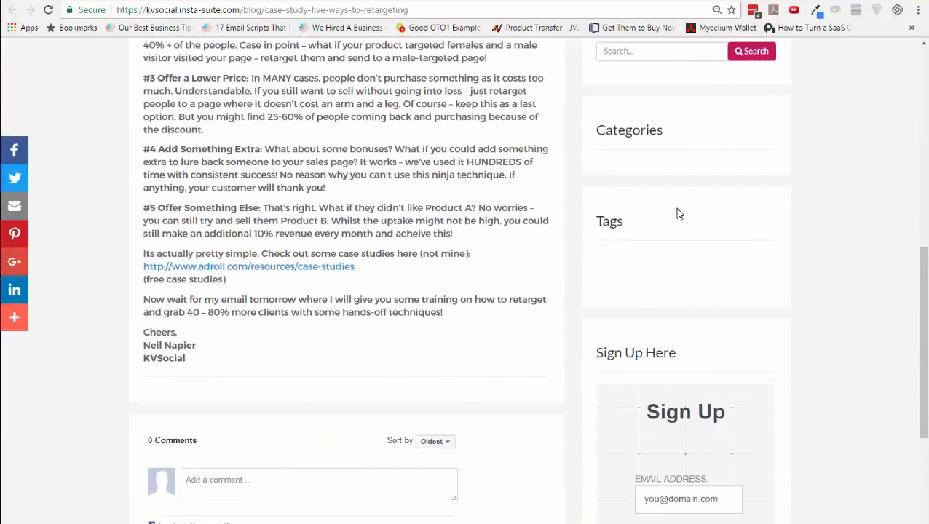
scroll(675, 241, "down", 3)
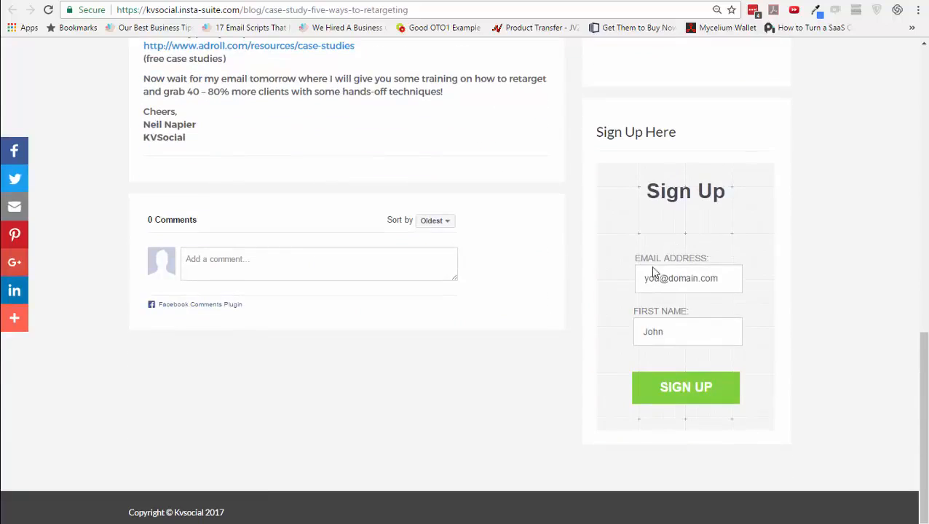
scroll(465, 261, "up", 15)
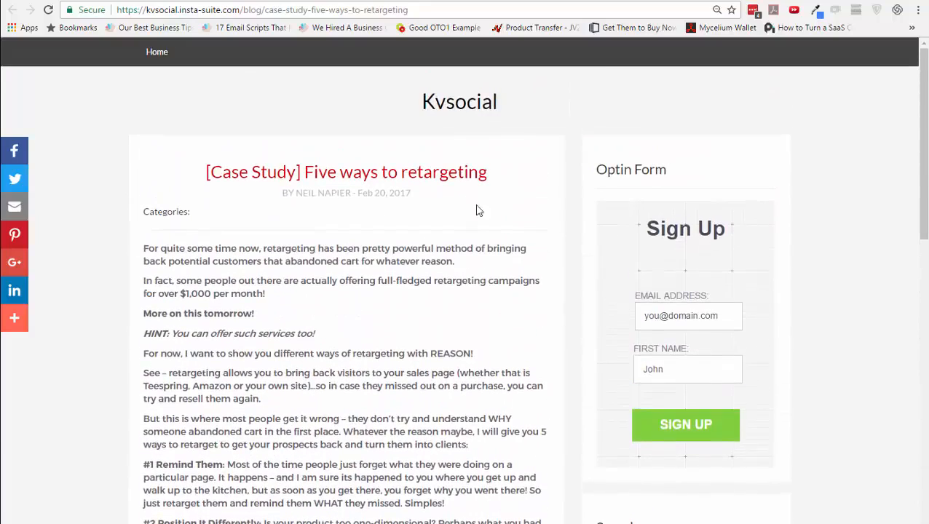
left_click(606, 1)
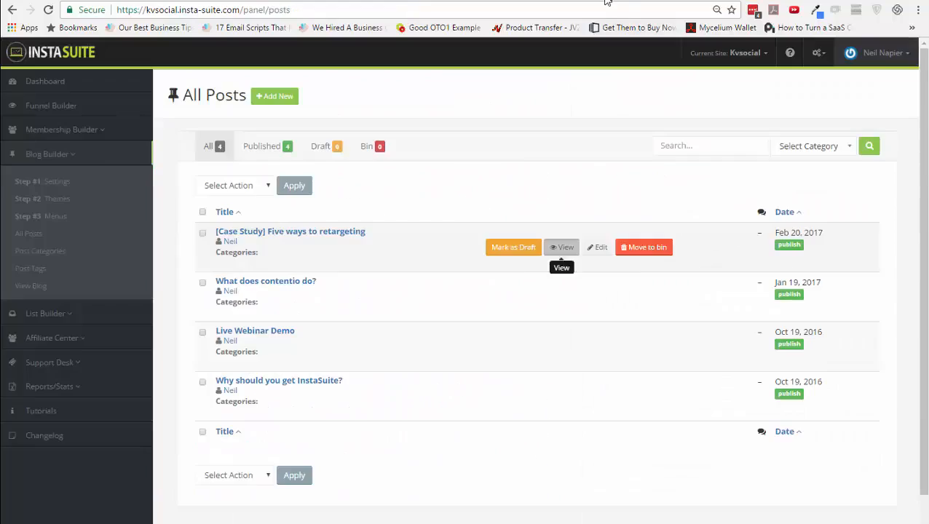
Start a new blog post and enable its Social Share Button
left_click(275, 98)
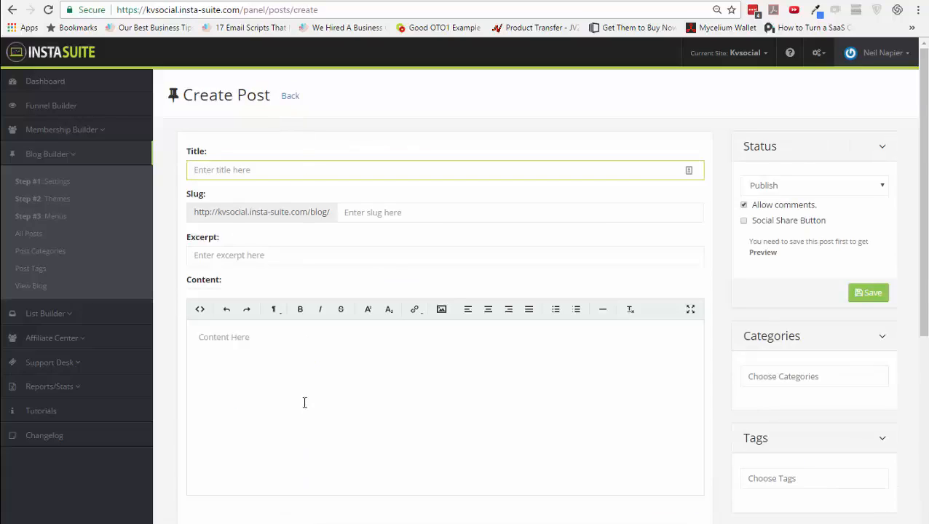
left_click(317, 395)
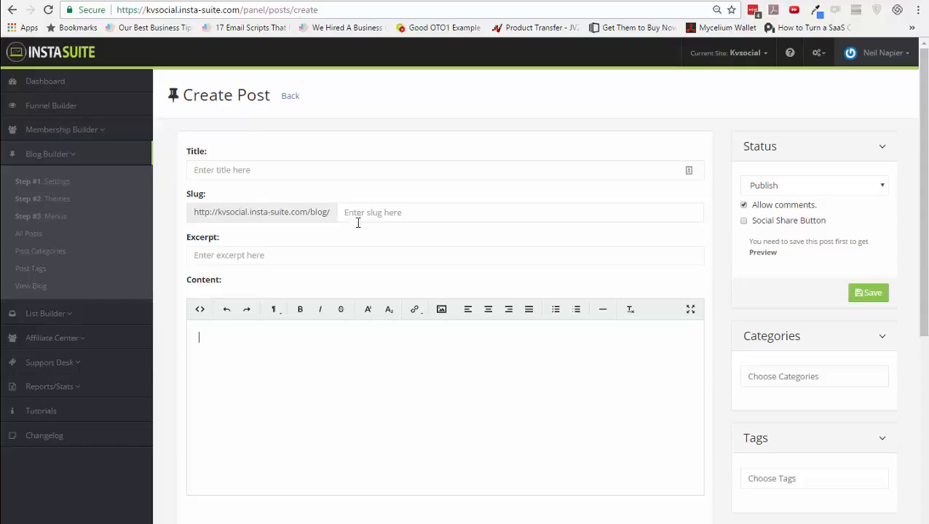
left_click(339, 258)
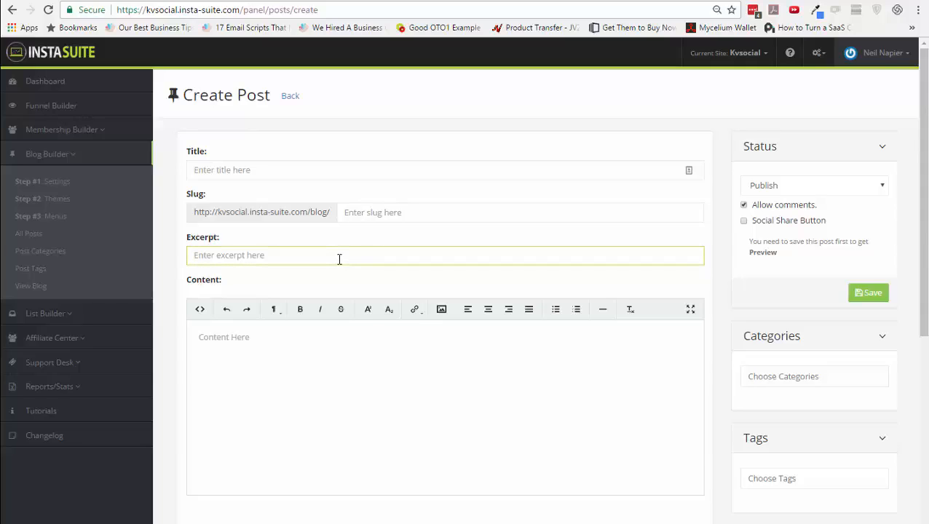
left_click(744, 220)
left_click(540, 391)
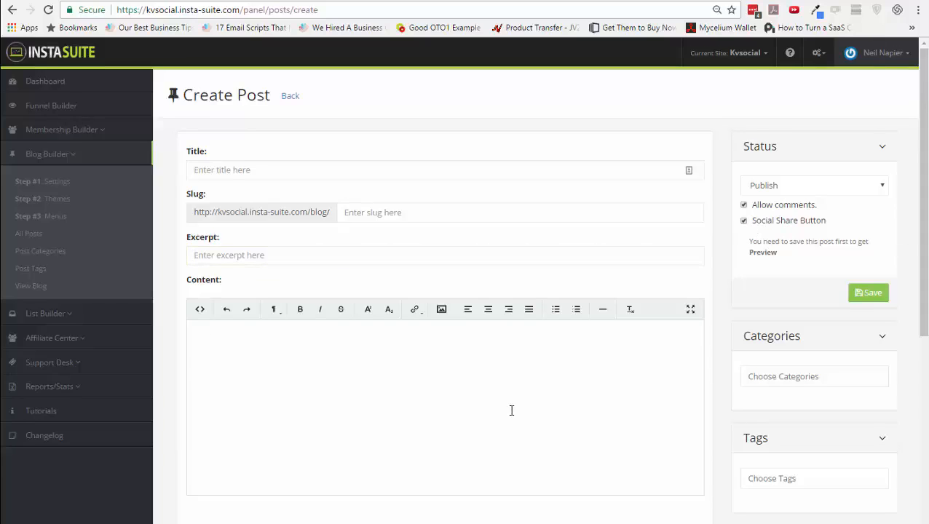
scroll(512, 408, "down", 1)
Check the empty category choices and scroll through the rest of the Create Post form
left_click(815, 315)
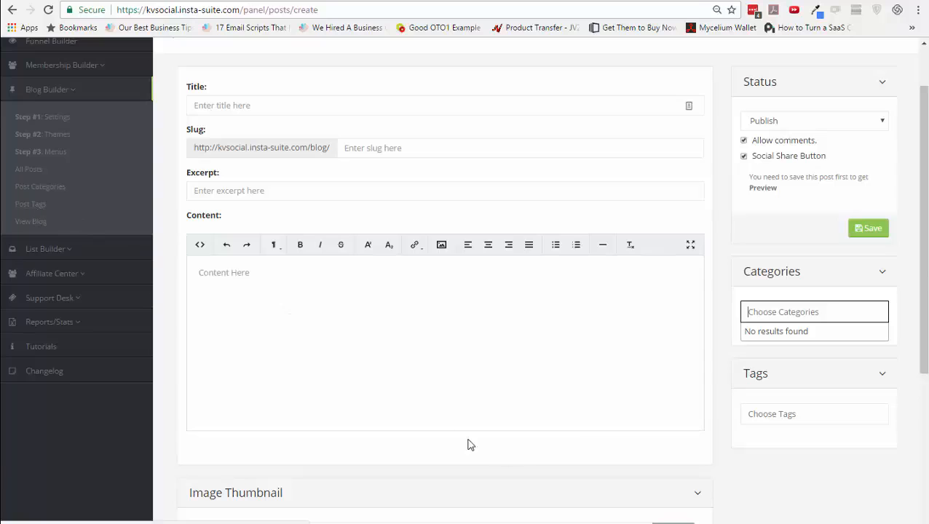
left_click(542, 474)
scroll(544, 474, "down", 1)
scroll(541, 471, "down", 3)
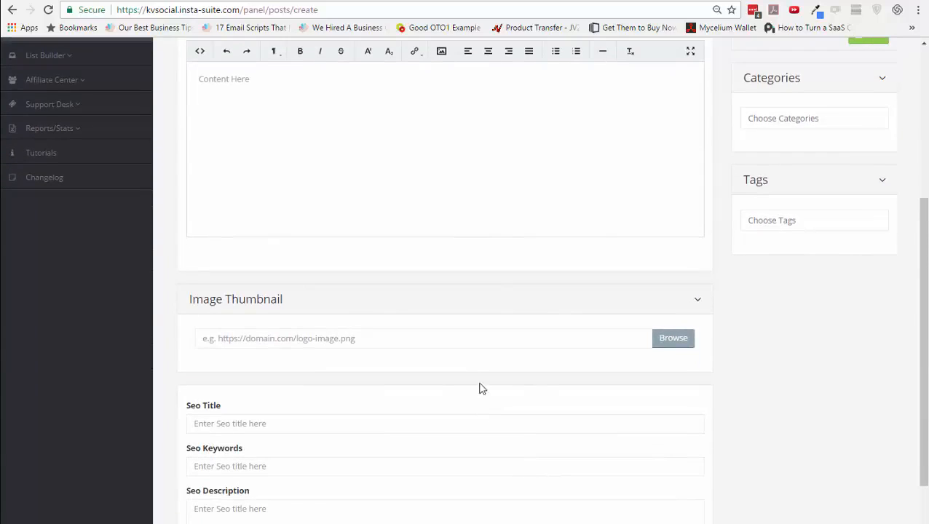
scroll(617, 432, "down", 1)
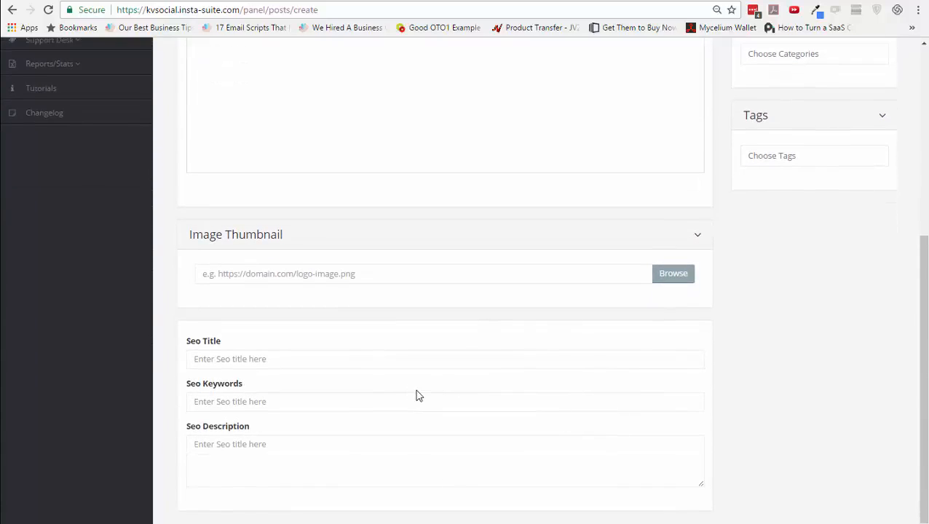
scroll(419, 391, "up", 4)
scroll(419, 390, "up", 1)
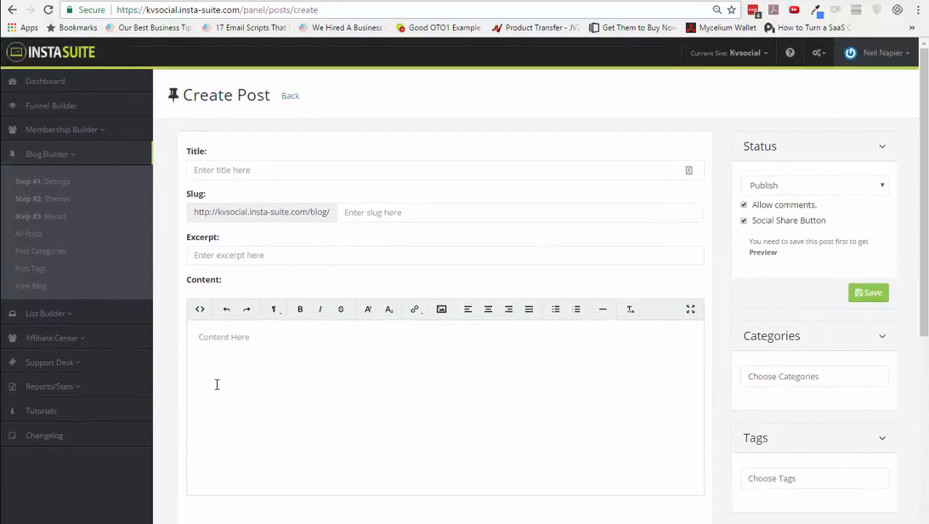
Browse the public Kvsocial blog, then return to the Create Post form with List Builder expanded
left_click(31, 286)
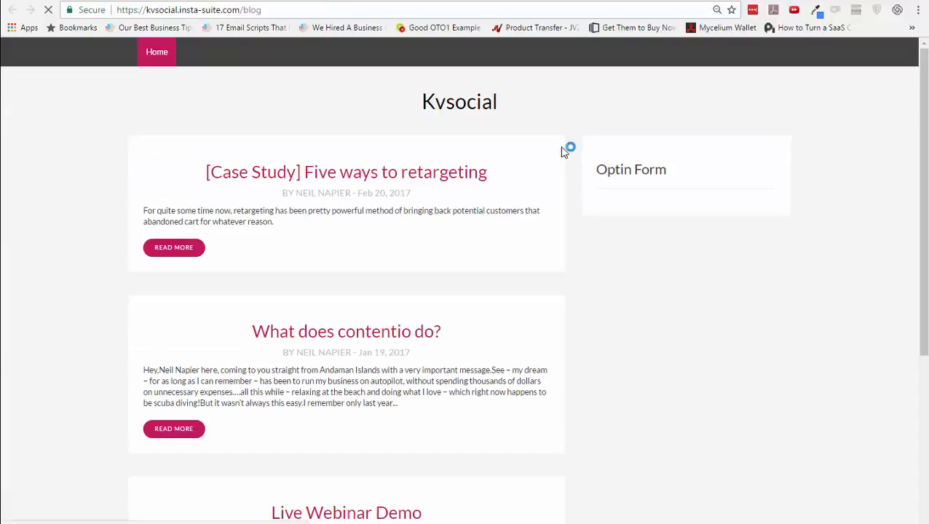
scroll(567, 289, "down", 6)
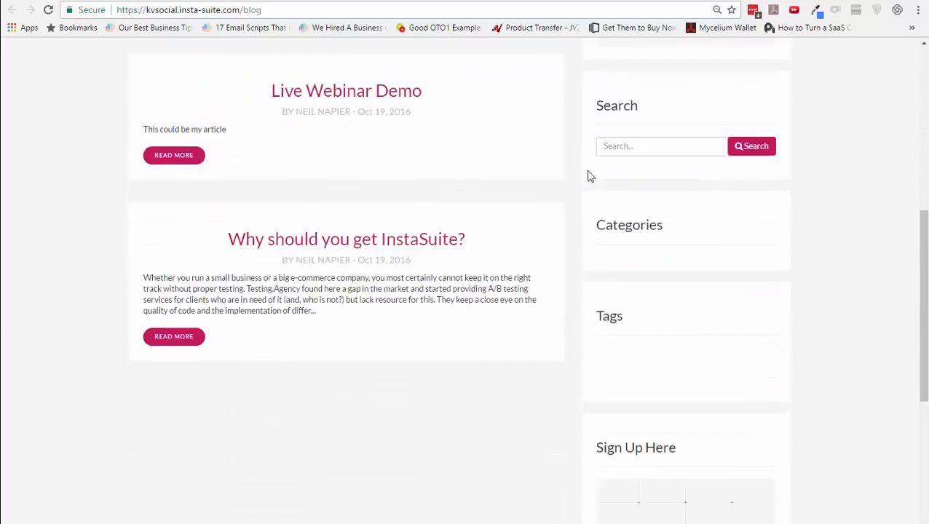
left_click(670, 1)
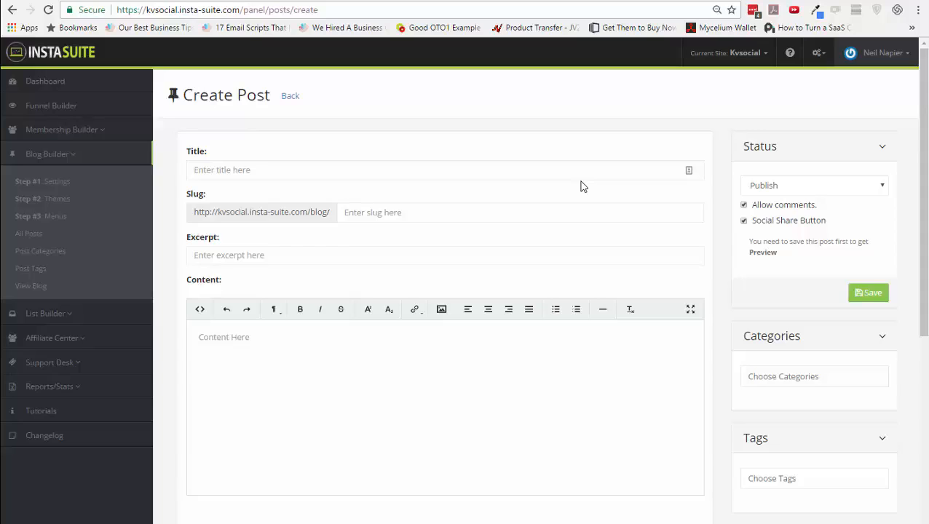
left_click(108, 321)
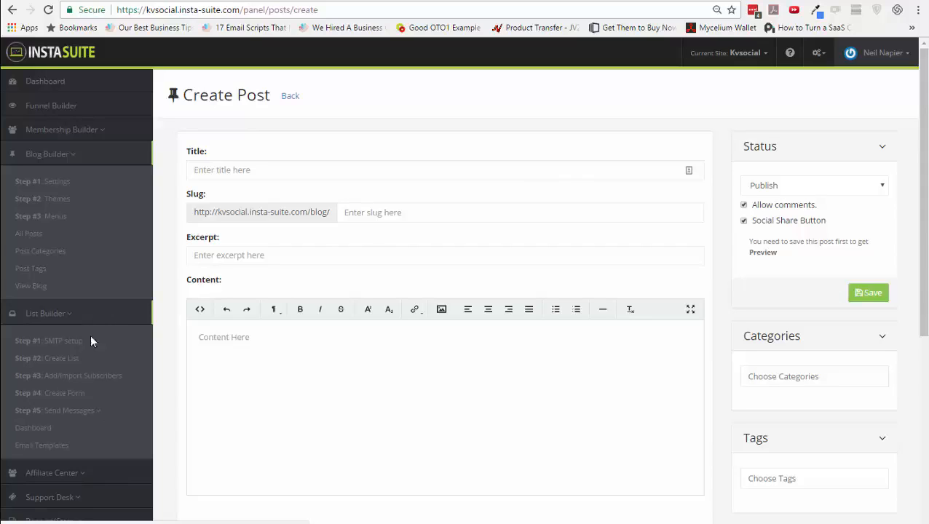
Inspect the SMTP setup and blacklisted email fields without switching site, then move to Create List
left_click(82, 341)
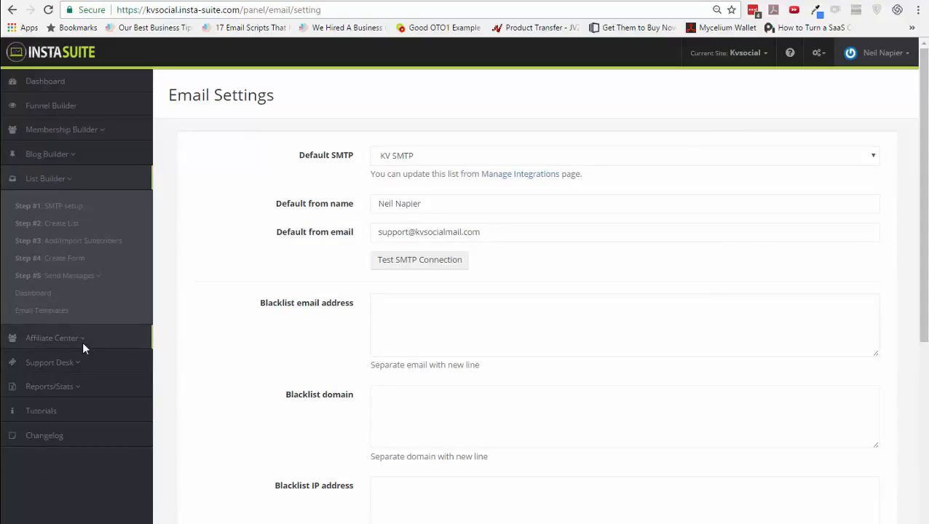
left_click(744, 64)
left_click(608, 102)
left_click(487, 308)
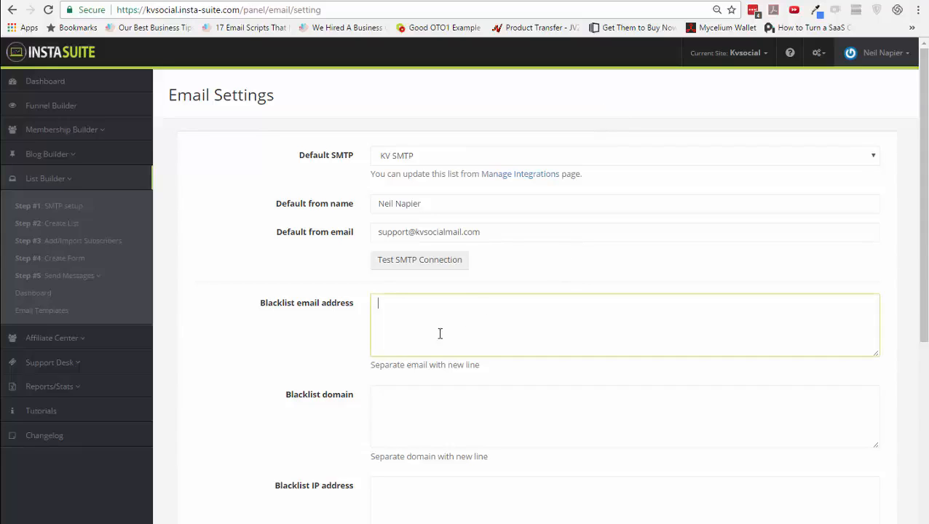
scroll(427, 410, "down", 2)
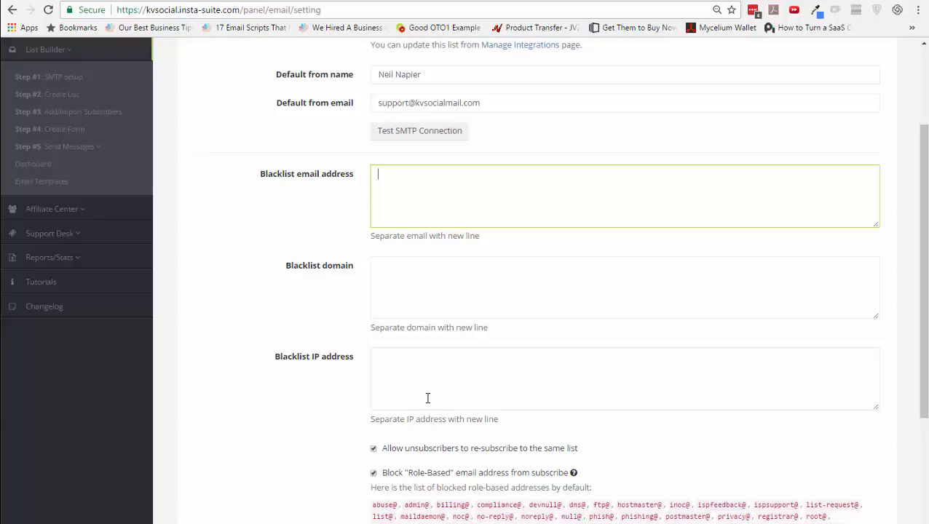
left_click(64, 94)
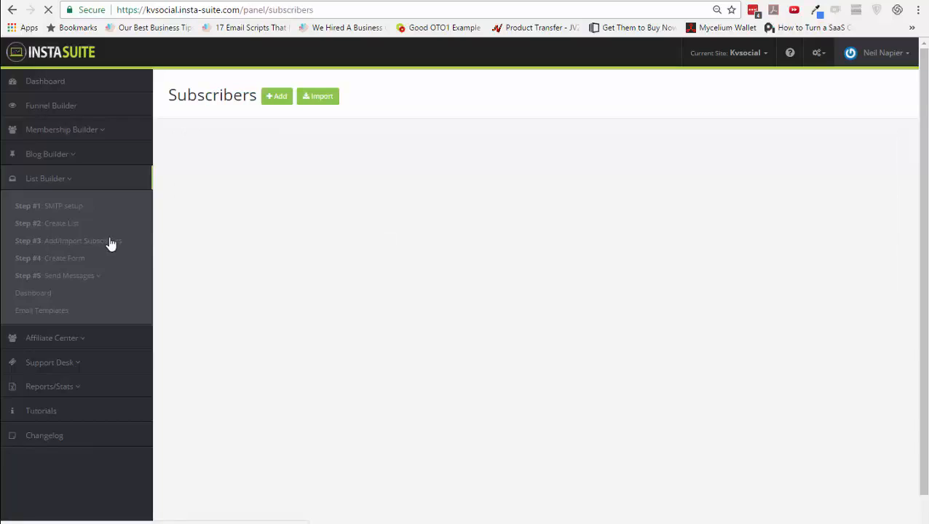
Look at the subscriber Import form and the opt-in form step, then open Broadcasts
left_click(320, 97)
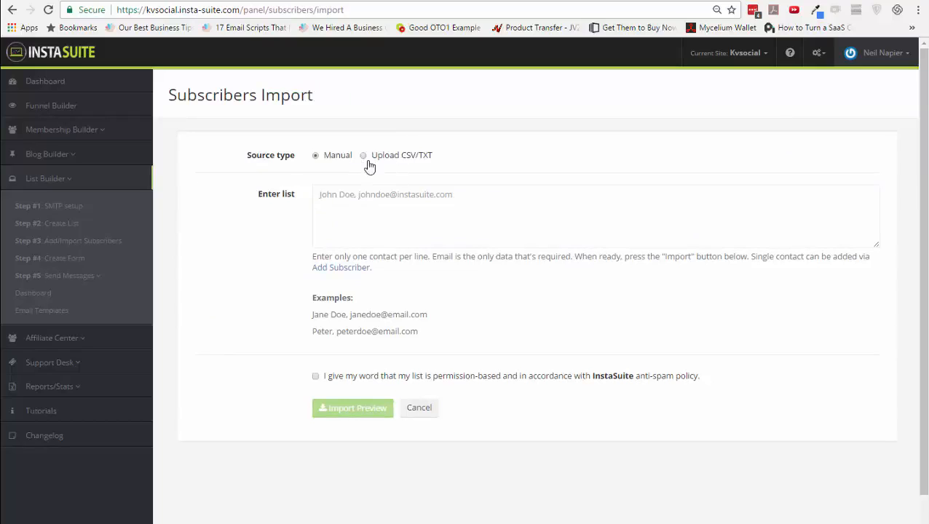
left_click(88, 252)
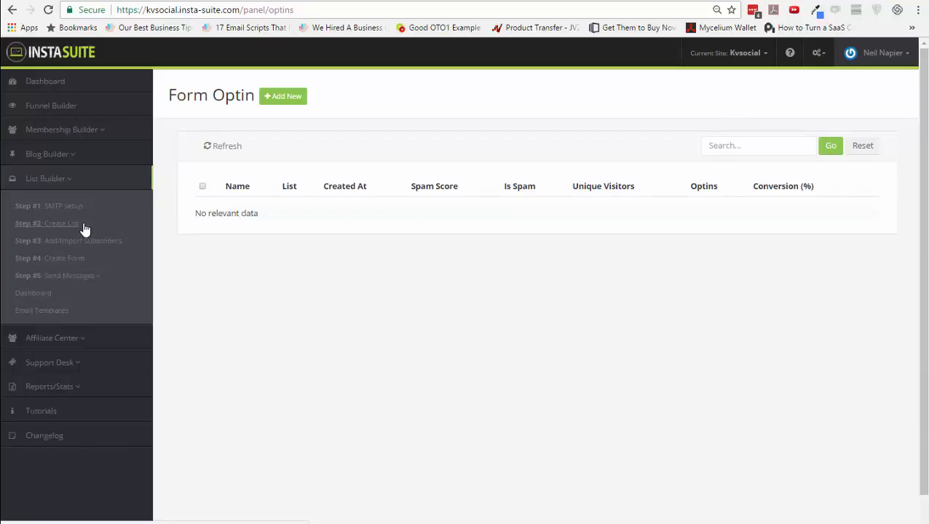
left_click(84, 277)
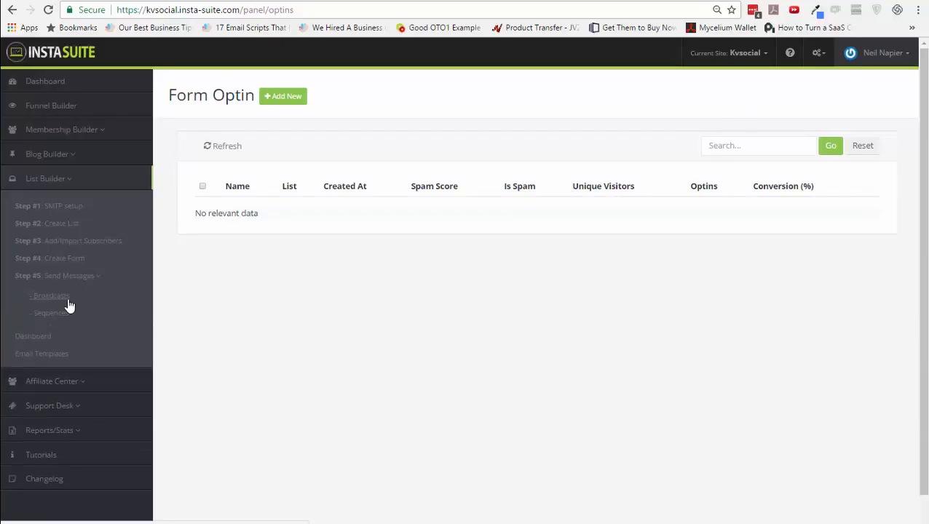
left_click(63, 299)
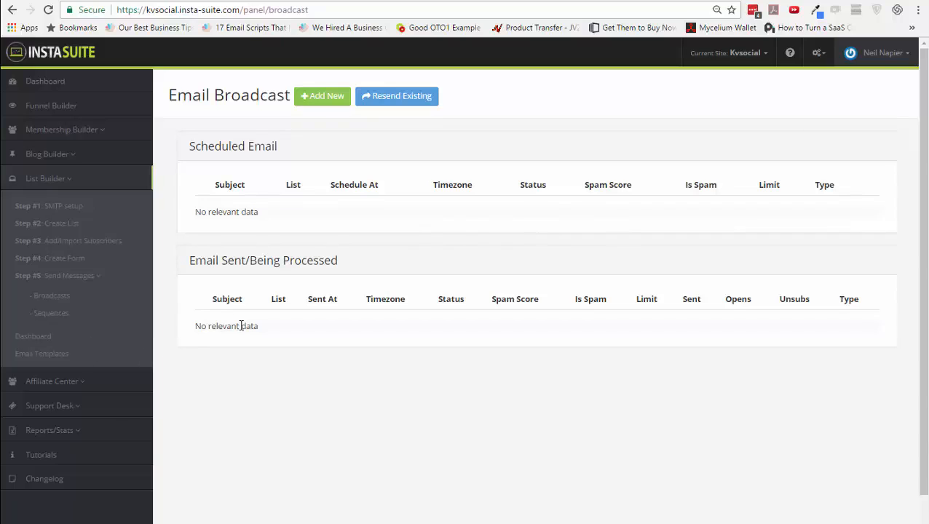
Resubmit the signup sequence via Edit Sequence and open its steps
left_click(68, 320)
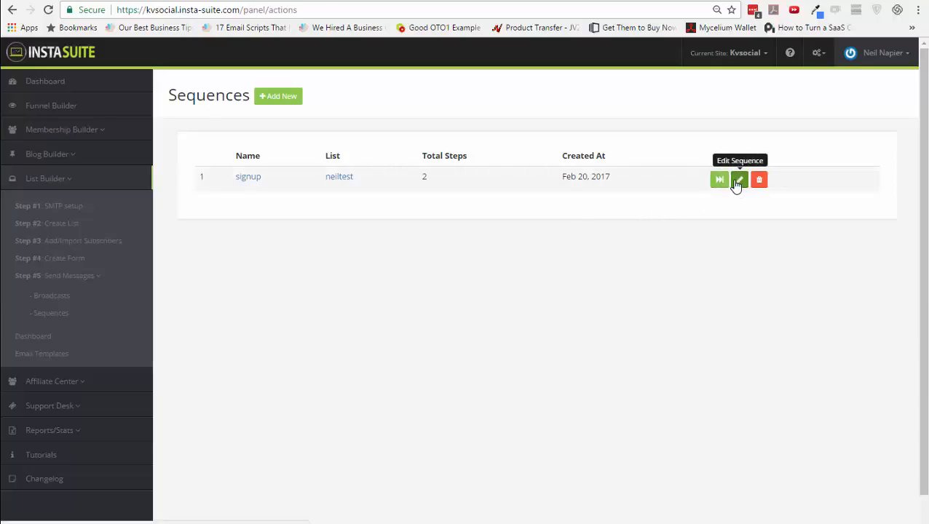
left_click(737, 181)
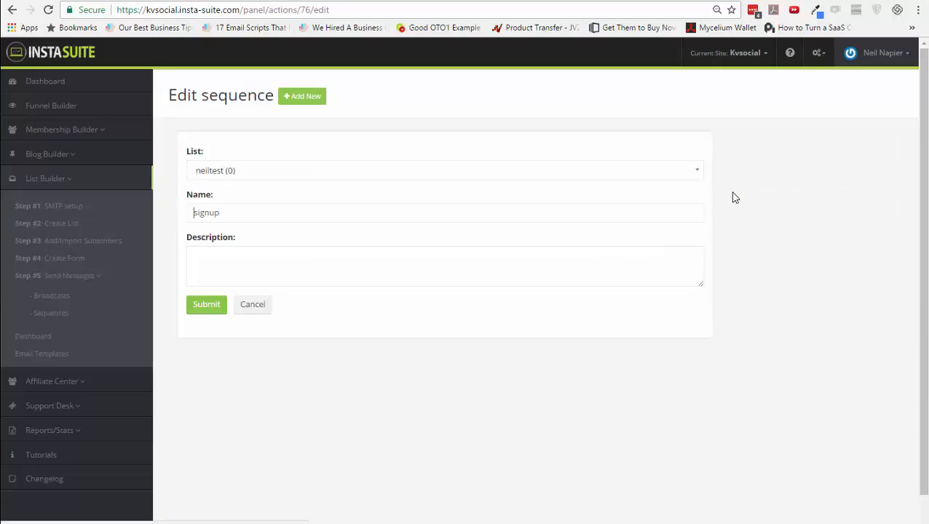
left_click(216, 309)
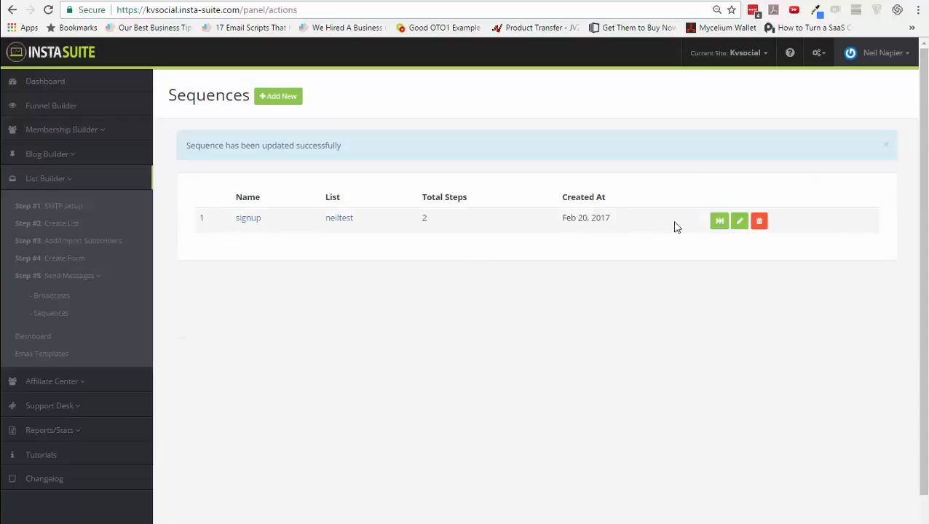
left_click(717, 224)
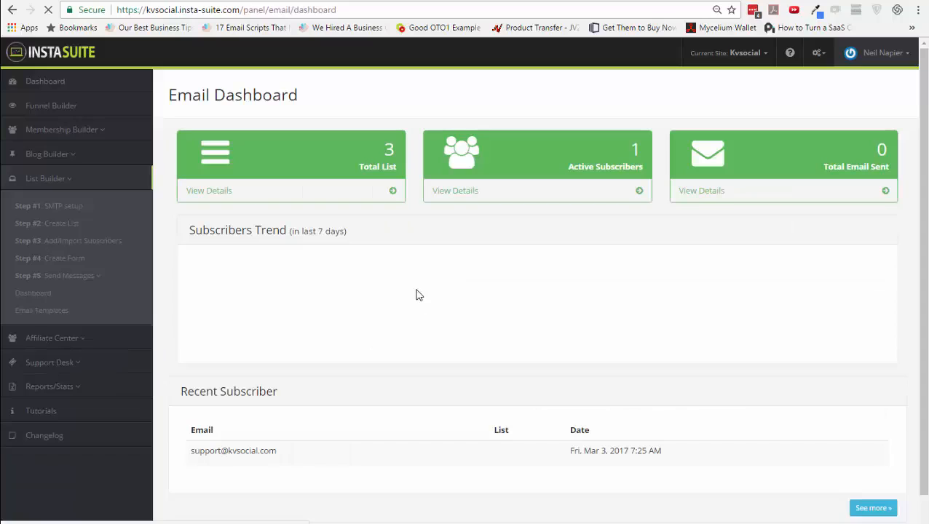
Scroll the Email Dashboard, then expand Send Messages and Reports/Stats to reach the Welcome Email template
scroll(425, 313, "down", 5)
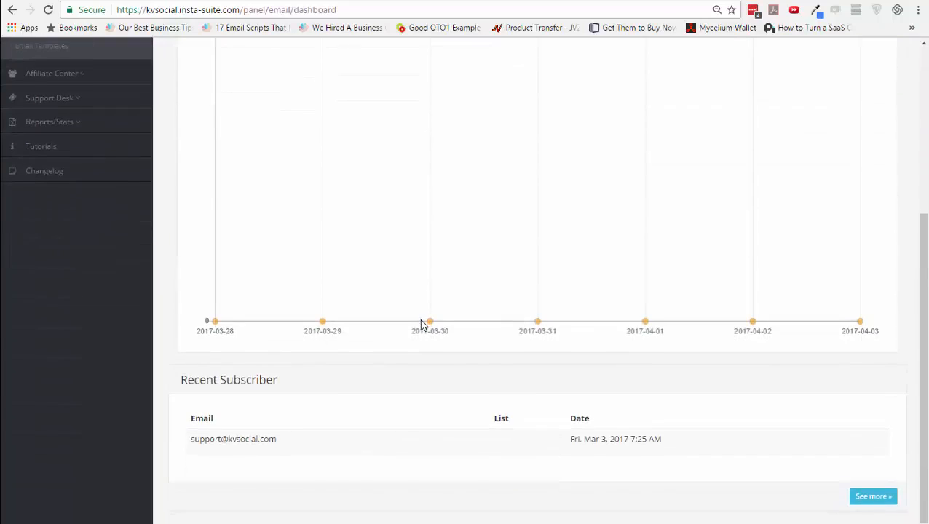
scroll(423, 324, "up", 4)
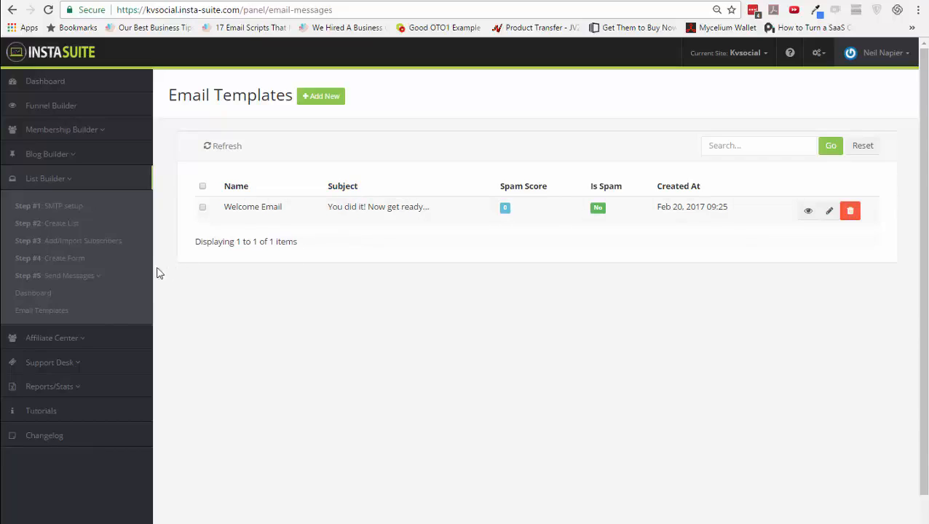
left_click(109, 283)
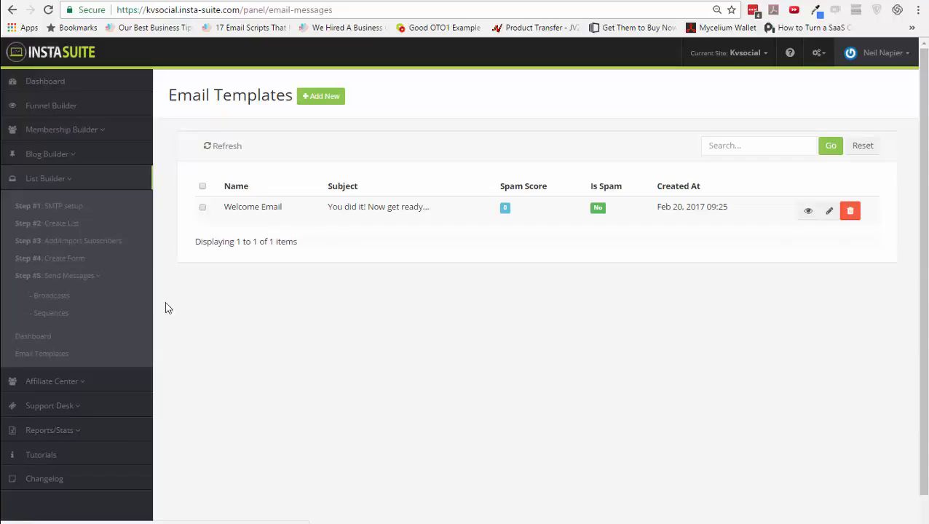
left_click(98, 432)
scroll(100, 442, "down", 1)
scroll(100, 440, "down", 1)
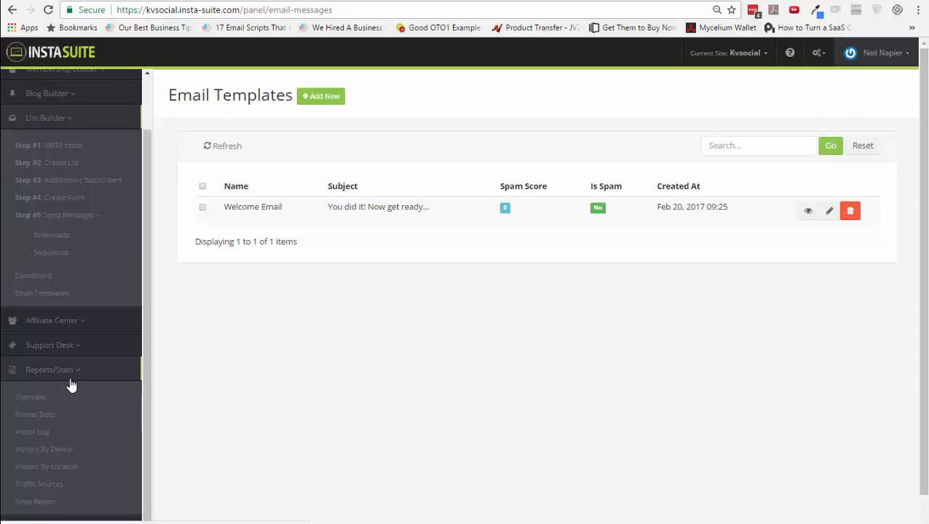
Open Affiliate Settings, glance at its tabs, and select the 365-day cookie lifetime value
left_click(72, 325)
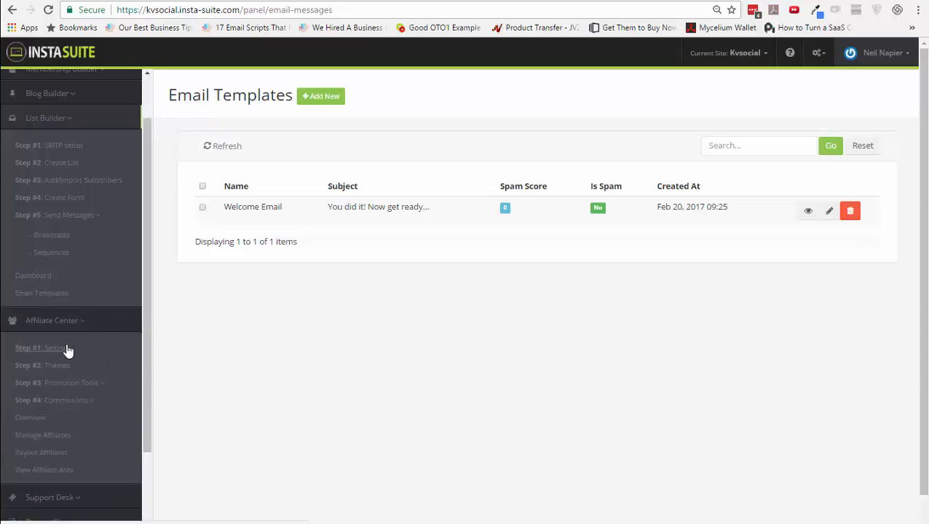
left_click(67, 350)
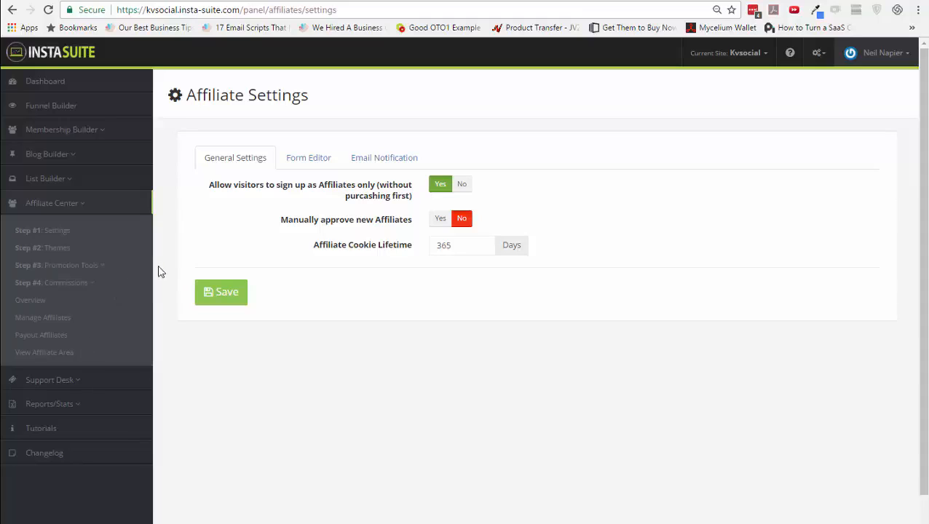
left_click(293, 171)
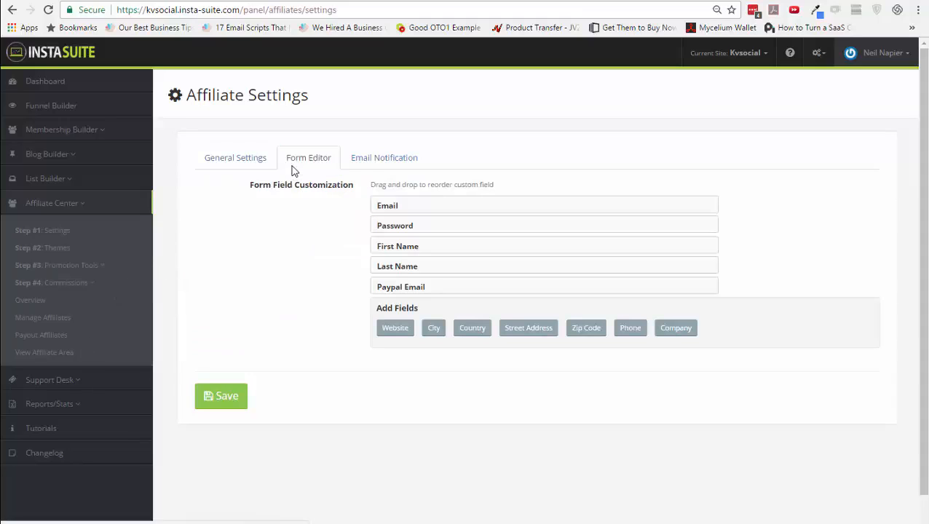
left_click(395, 173)
left_click(229, 170)
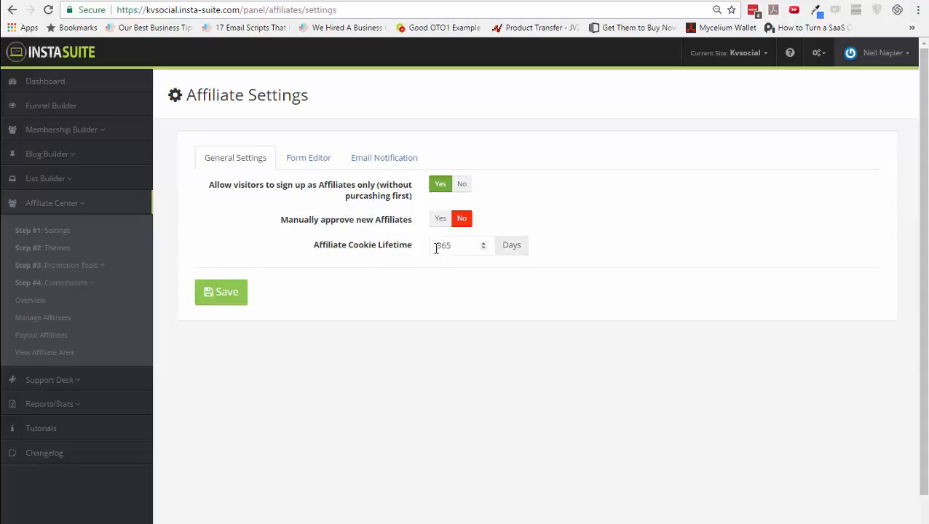
left_click_drag(436, 248, 450, 247)
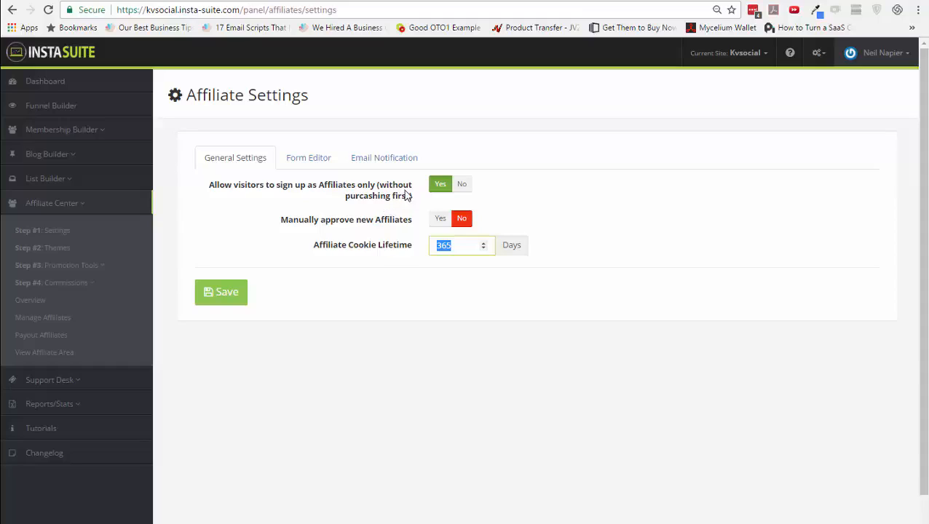
Revisit the signup form fields and notification email settings, then open Affiliate Themes
left_click(300, 162)
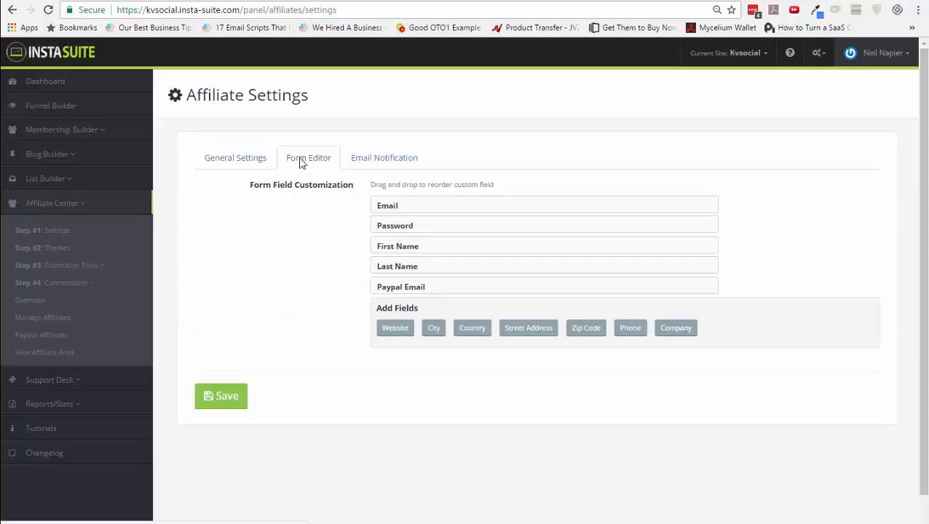
left_click(378, 167)
scroll(381, 510, "down", 5)
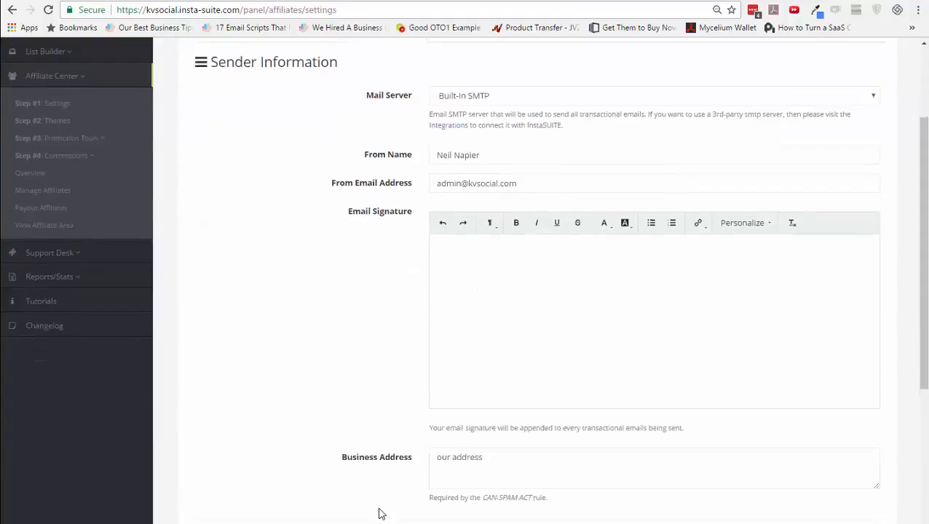
scroll(382, 509, "down", 1)
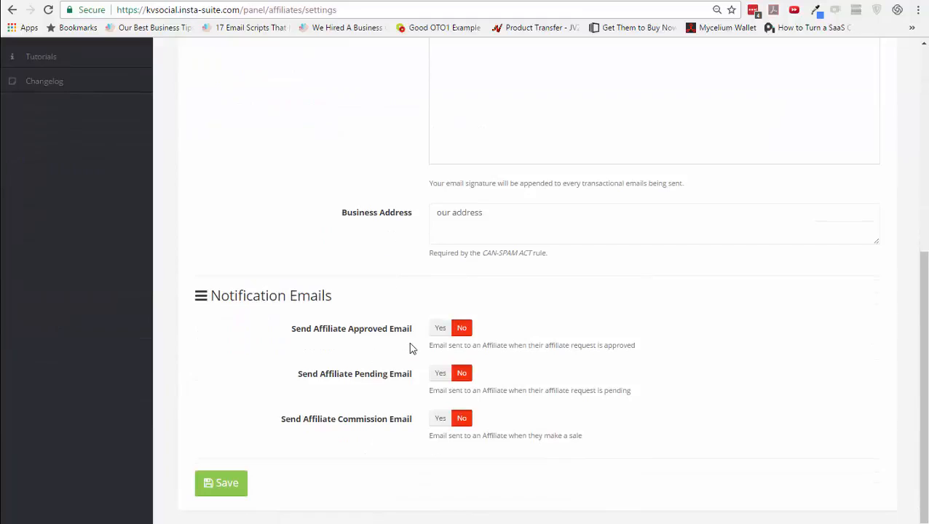
scroll(406, 338, "up", 6)
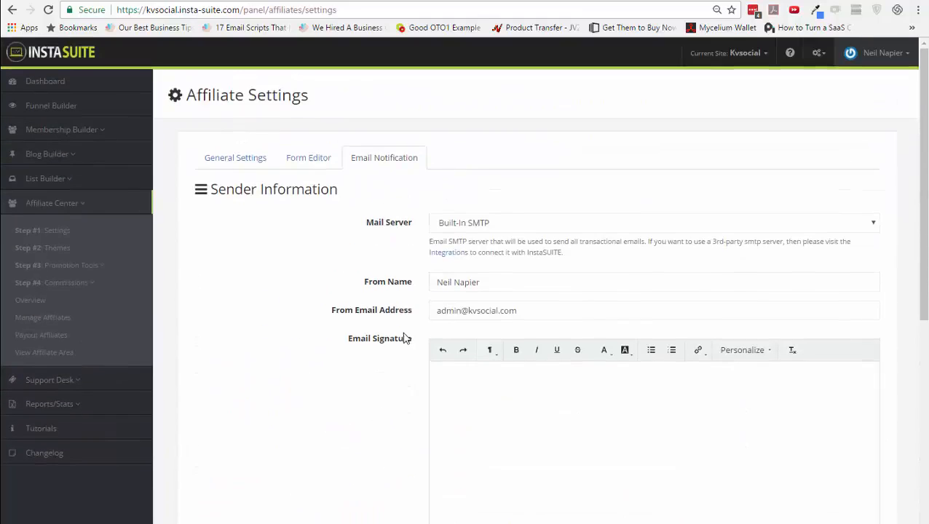
left_click(20, 250)
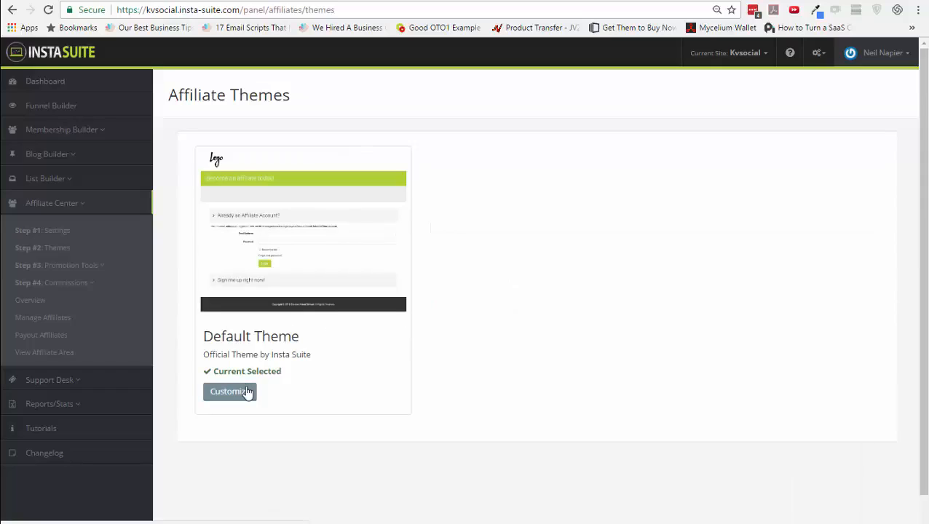
Open a blank Add A New Email Template form under Promotion Tools > Email Swipe
left_click(87, 266)
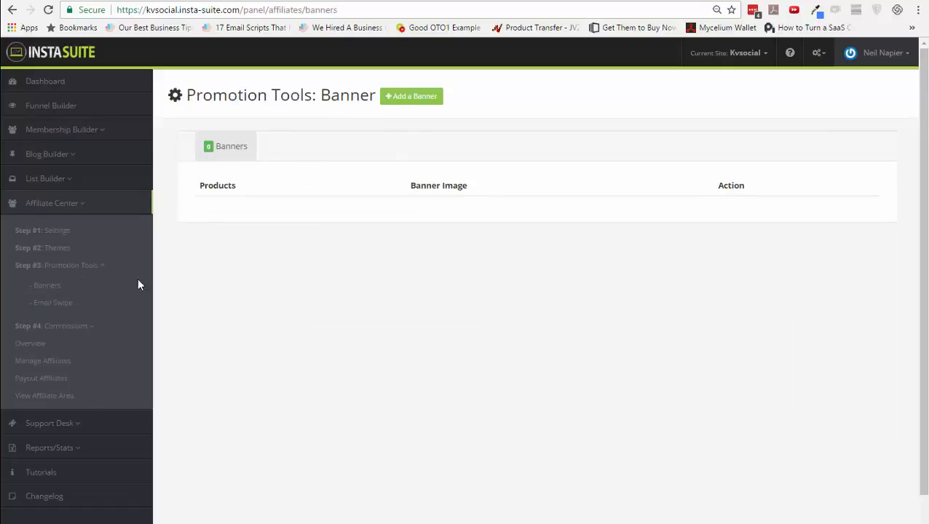
left_click(46, 302)
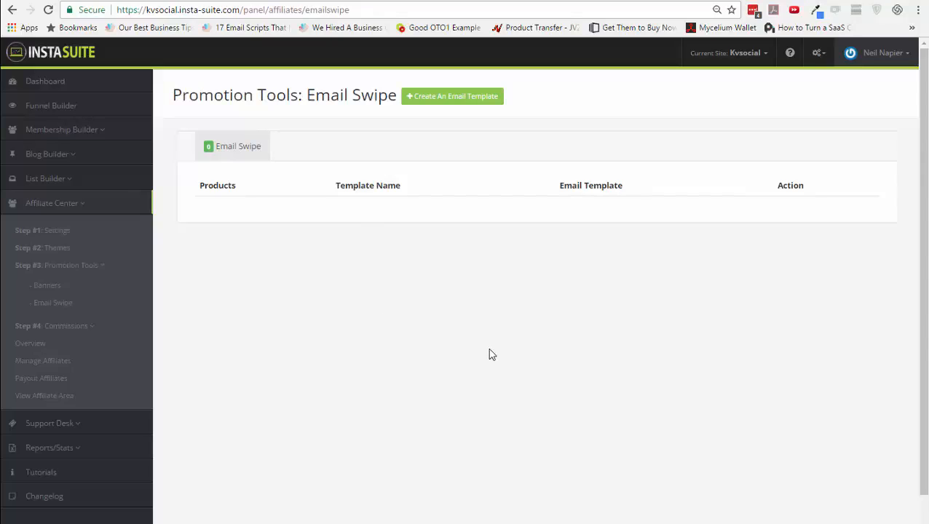
left_click(472, 102)
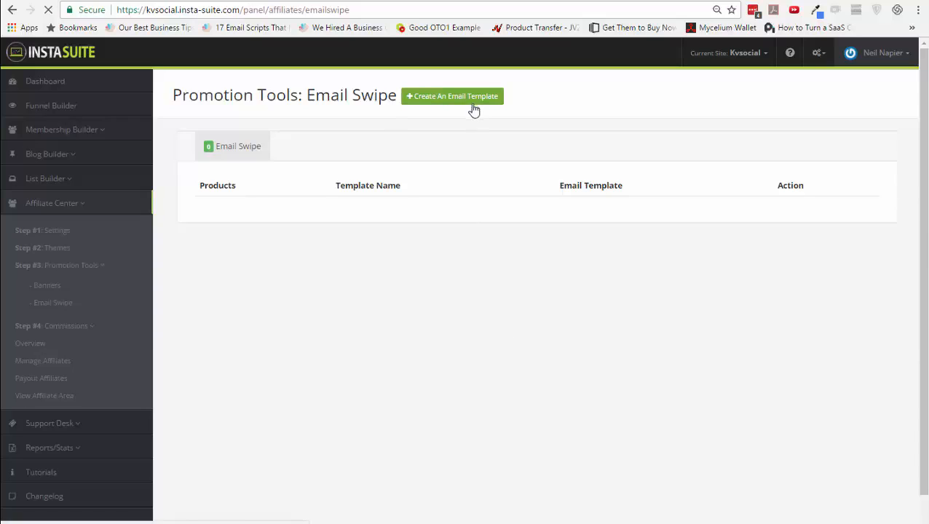
left_click(495, 286)
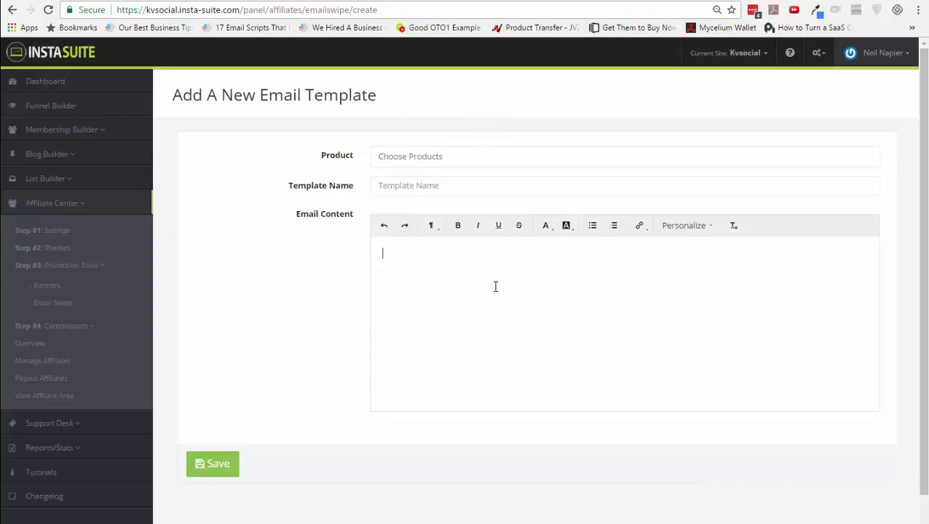
left_click(703, 228)
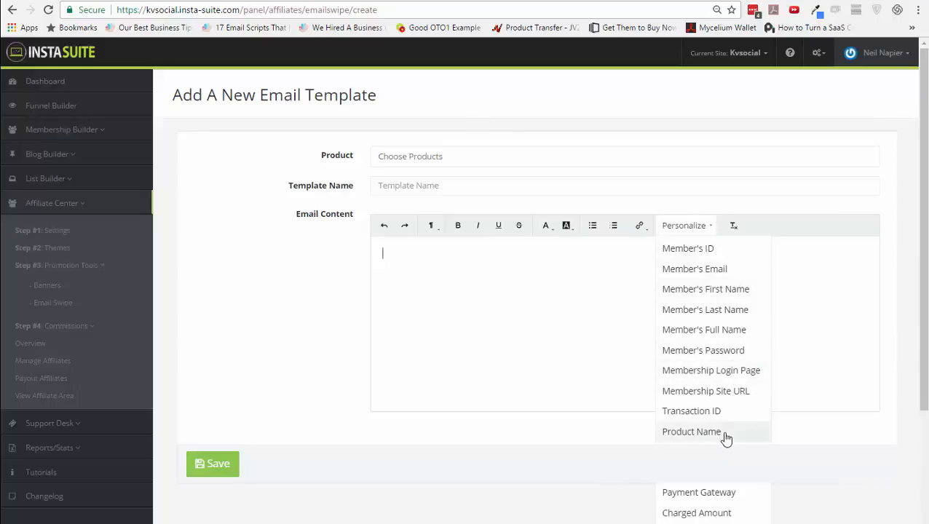
scroll(726, 444, "down", 2)
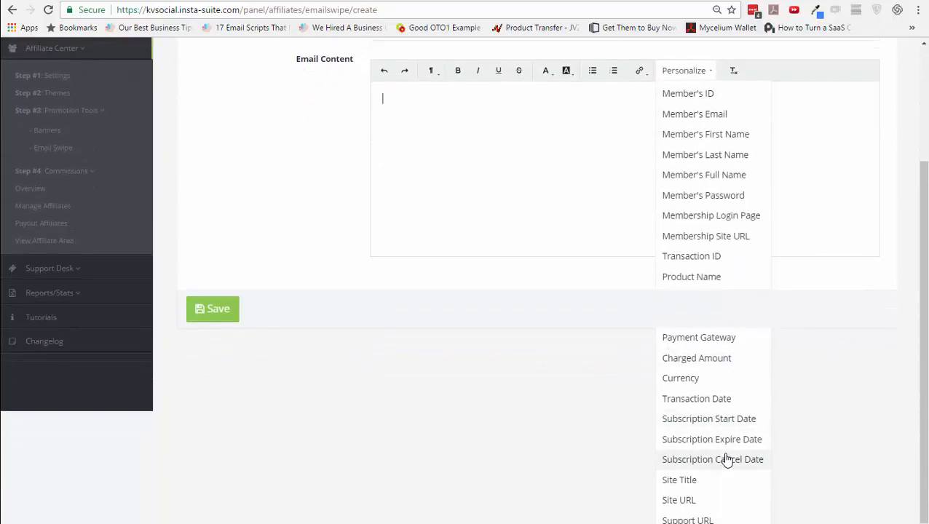
scroll(727, 459, "up", 2)
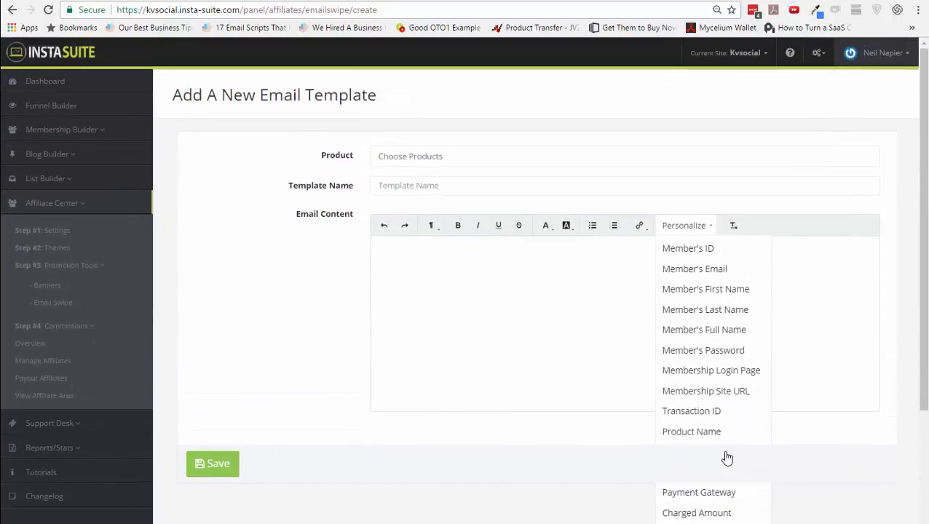
left_click(515, 456)
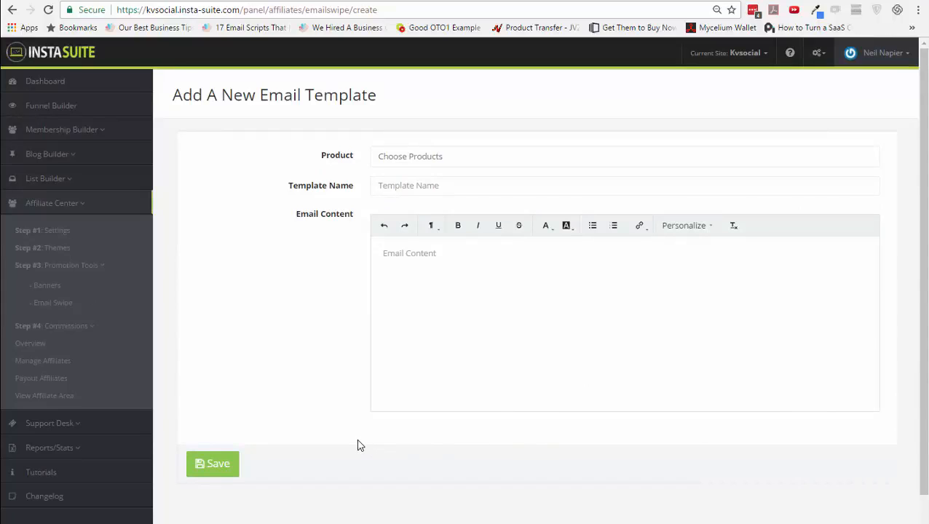
Start a new commission plan under Commissions > Plans for Product Creation Bootcamp
left_click(75, 328)
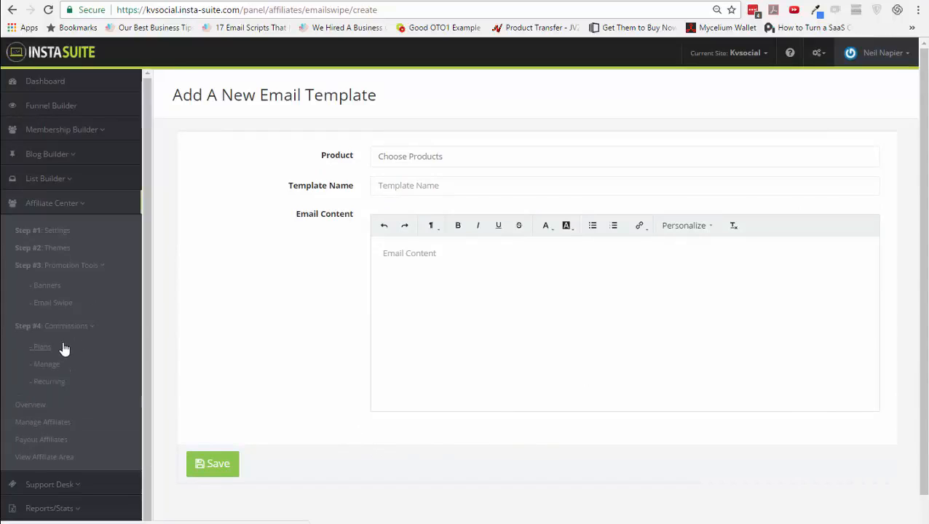
left_click(61, 349)
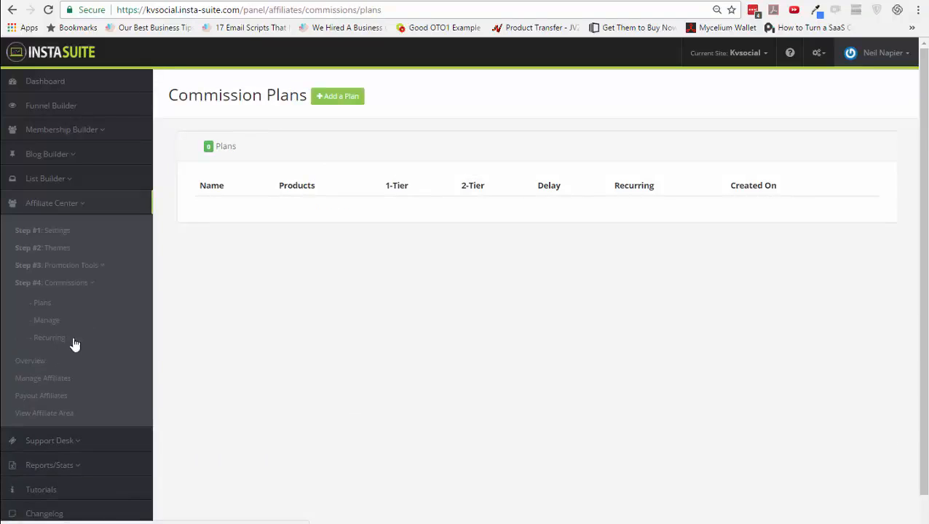
left_click(348, 100)
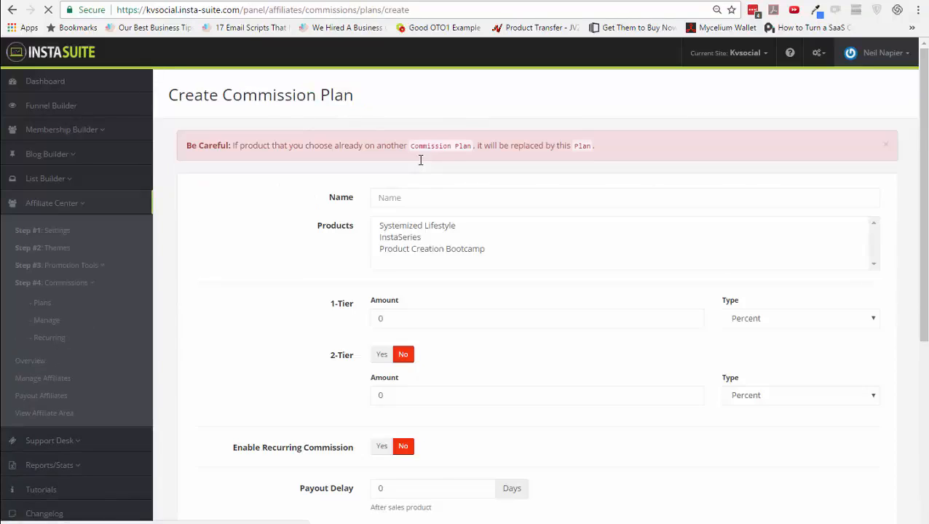
left_click(424, 204)
left_click(421, 226)
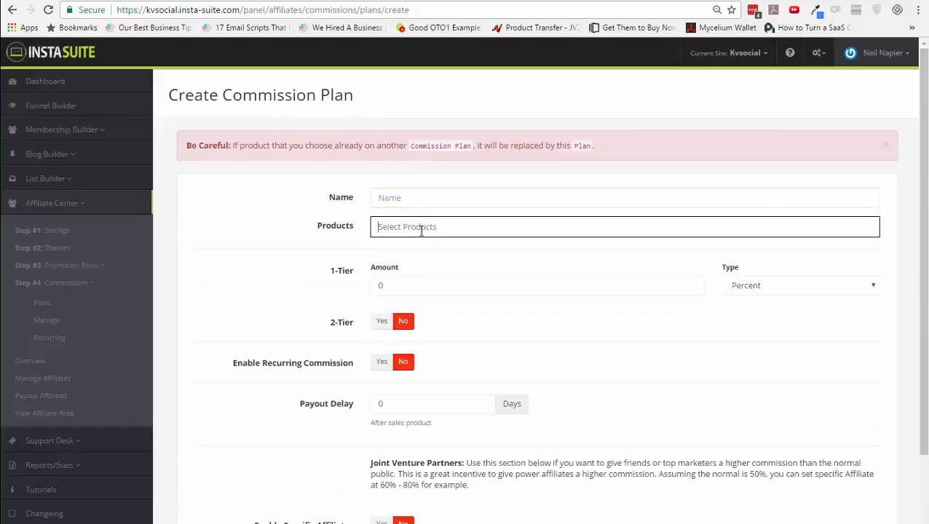
left_click(423, 278)
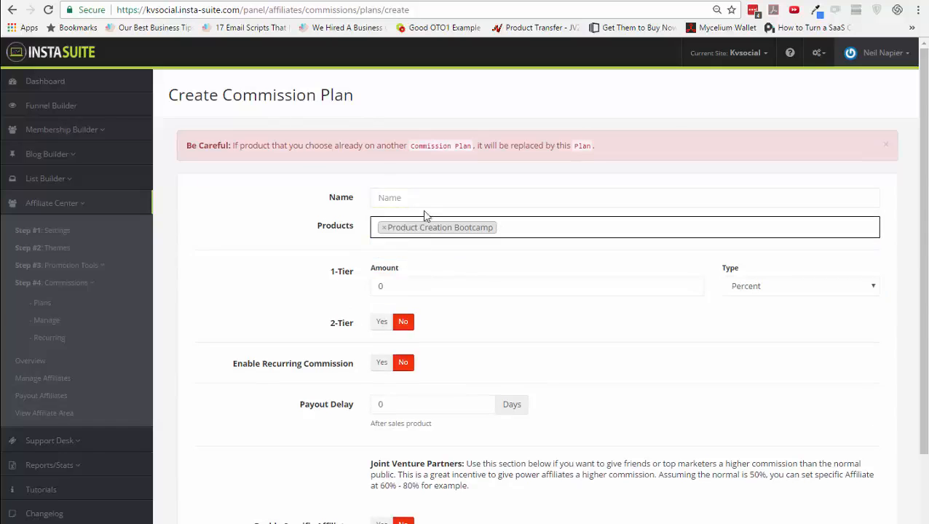
left_click(424, 202)
left_click(424, 203)
left_click(291, 306)
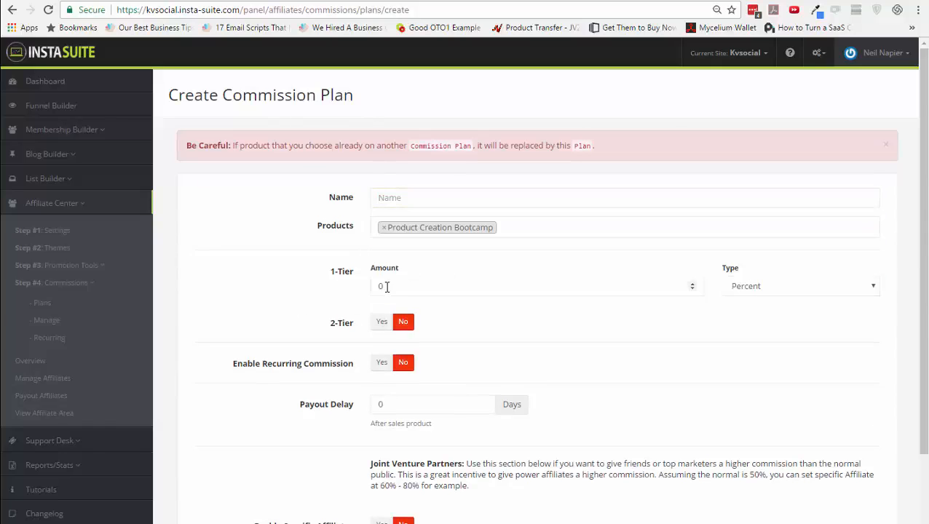
Set a 40% first-tier commission and enable a 10% second-tier commission
left_click_drag(470, 288, 350, 284)
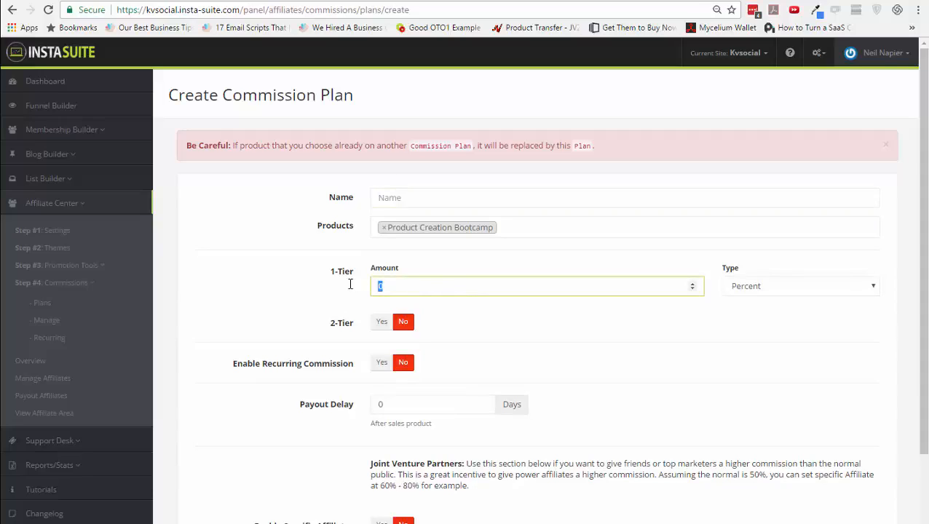
type("30")
type("4")
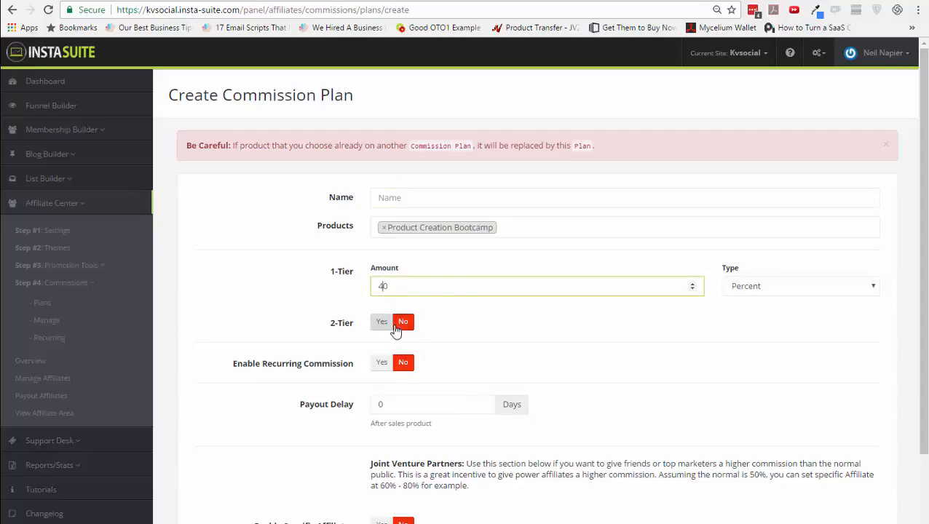
left_click(382, 323)
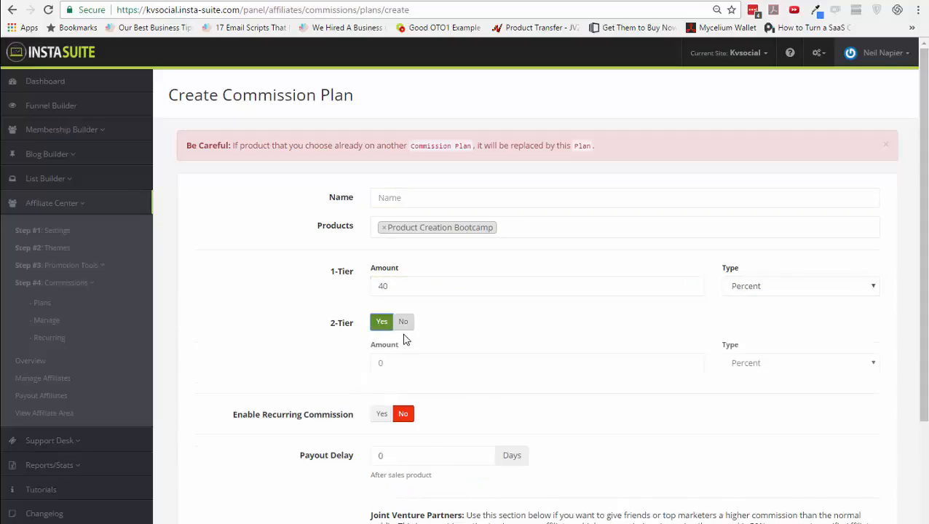
left_click(693, 362)
left_click(694, 362)
left_click(694, 362)
left_click(693, 362)
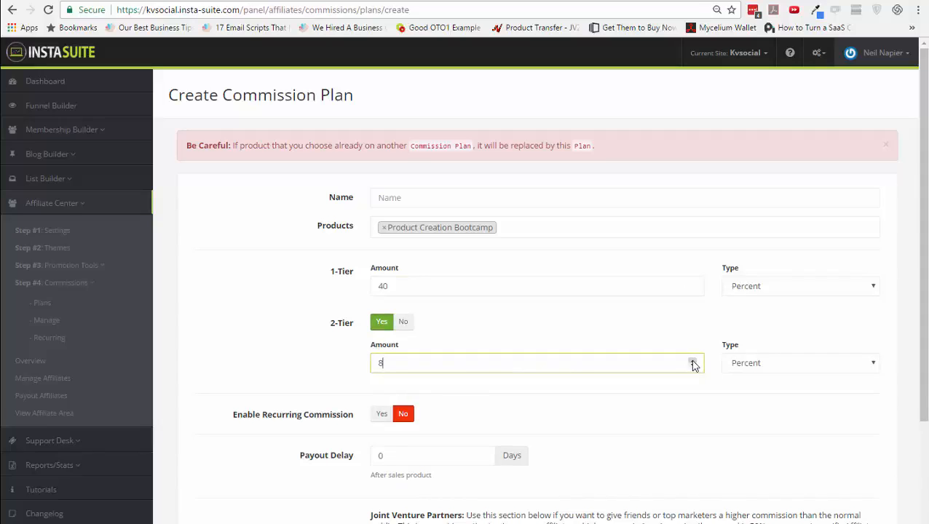
Set the payout delay to 30 days and enable specific affiliates
scroll(571, 414, "down", 2)
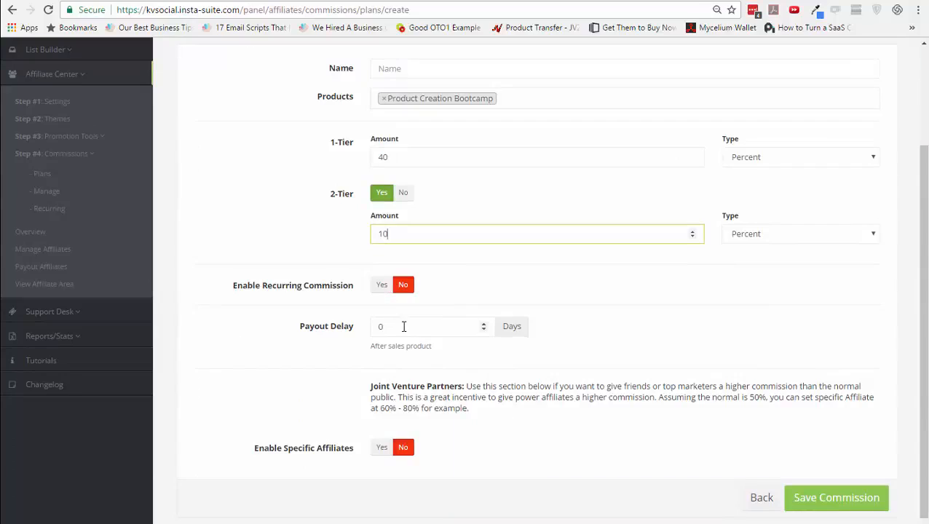
left_click_drag(384, 328, 372, 329)
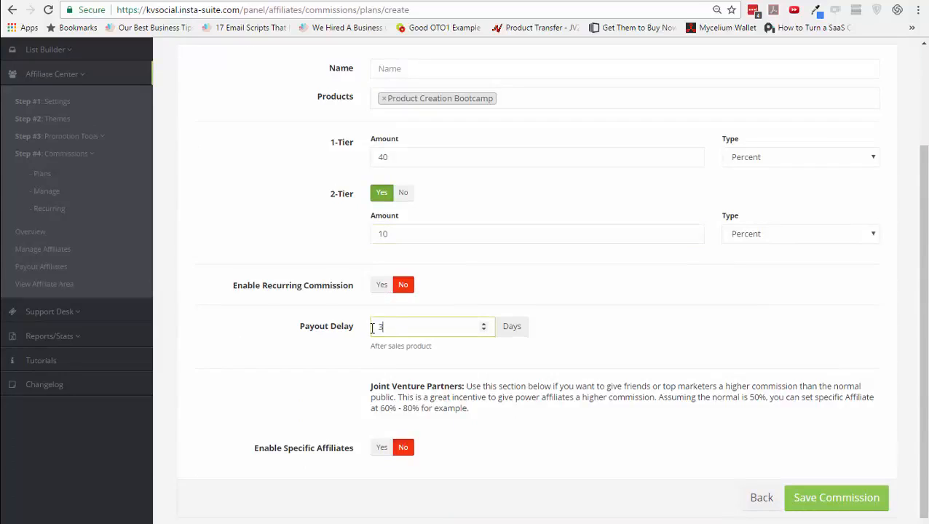
left_click(467, 350)
left_click(379, 449)
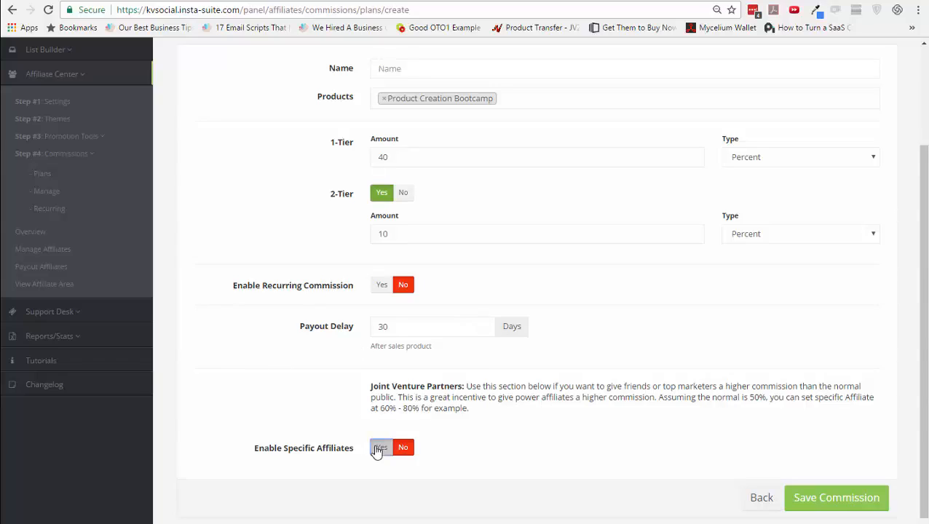
scroll(436, 453, "down", 2)
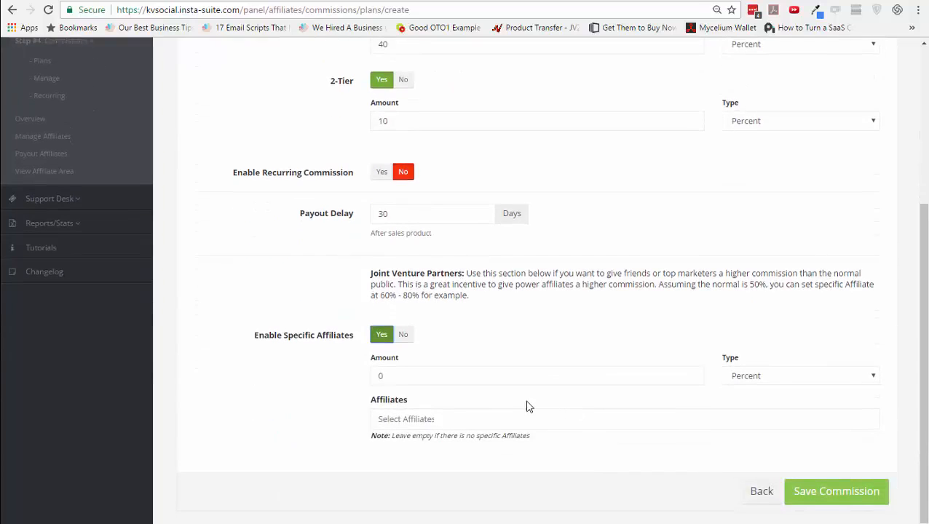
left_click(474, 421)
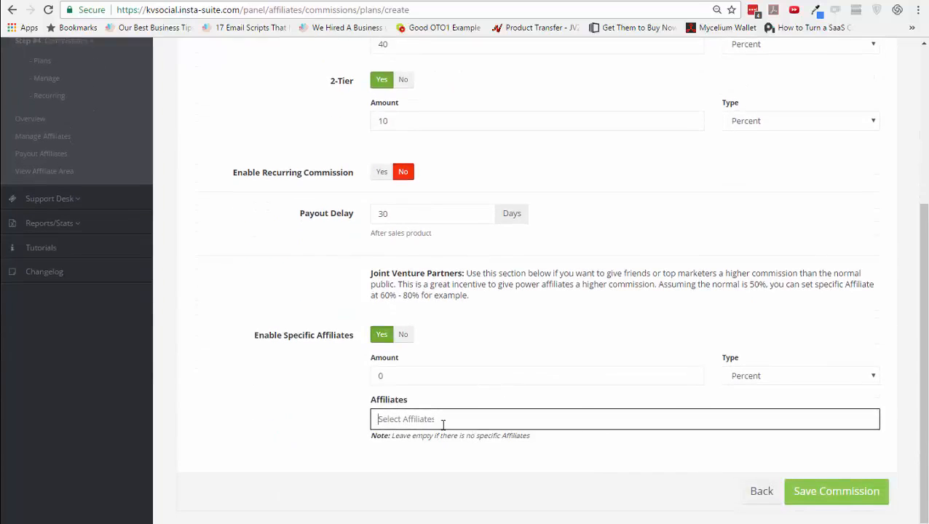
left_click(234, 419)
scroll(225, 393, "up", 2)
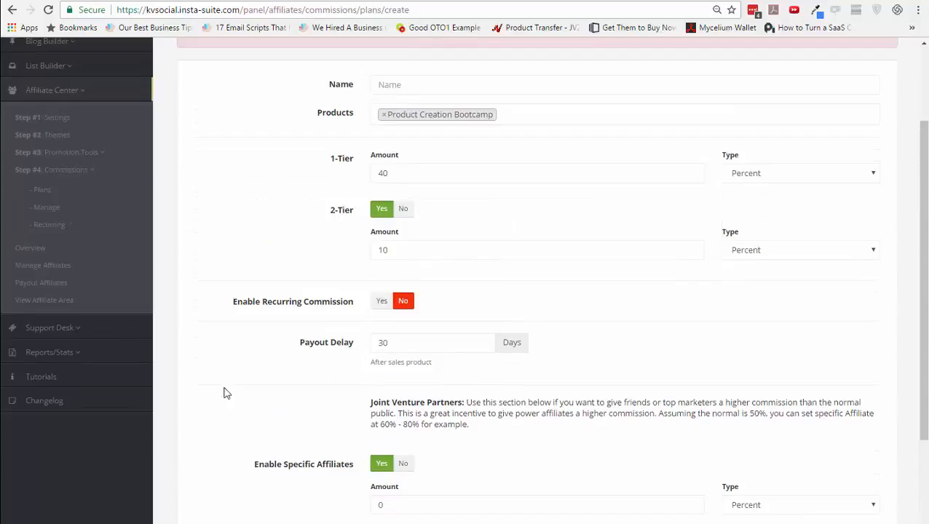
Review the affiliate Overview, Manage Affiliates and Payout Affiliates pages
left_click(26, 251)
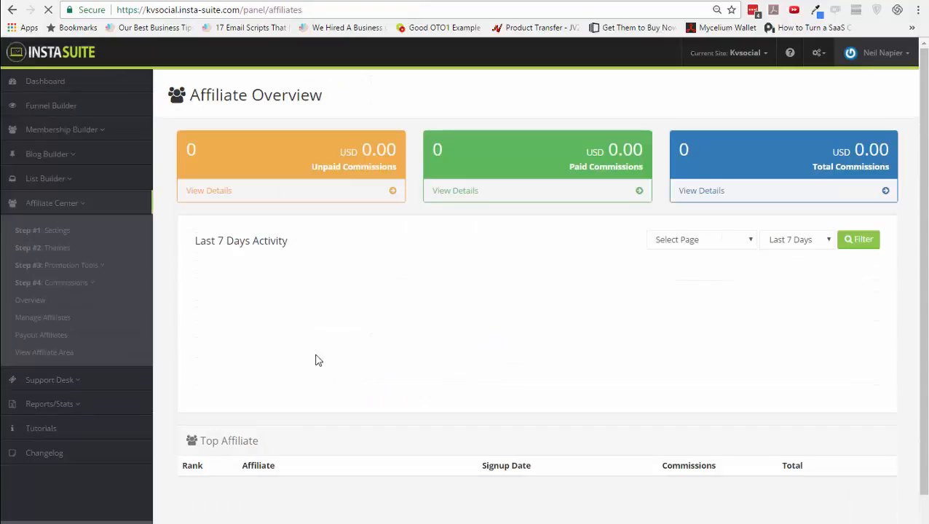
left_click(68, 324)
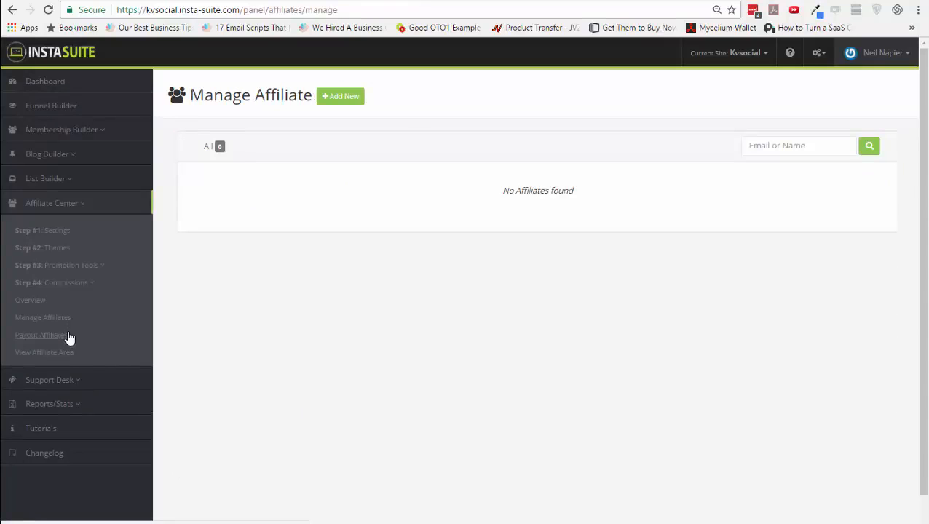
left_click(68, 335)
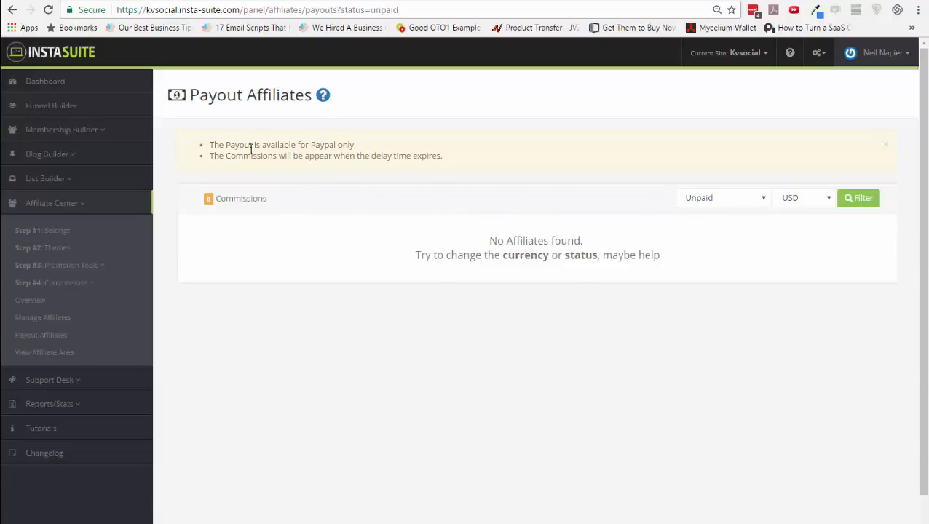
left_click_drag(250, 149, 322, 144)
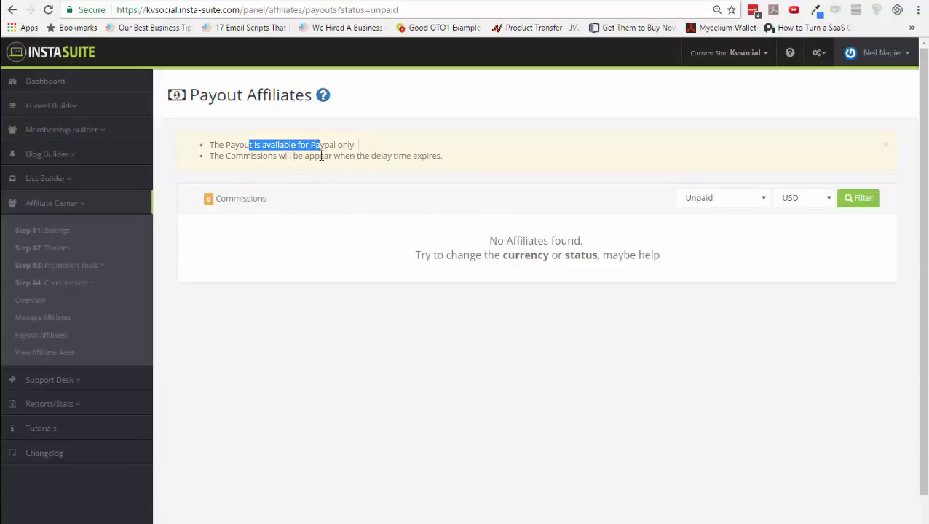
Check the public affiliate login area, then return to Payout Affiliates
left_click(35, 354)
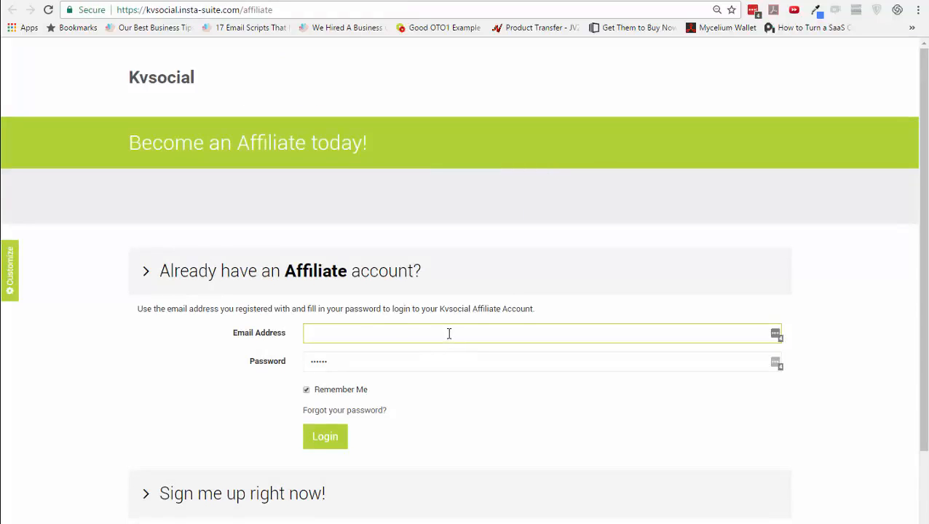
scroll(448, 331, "down", 2)
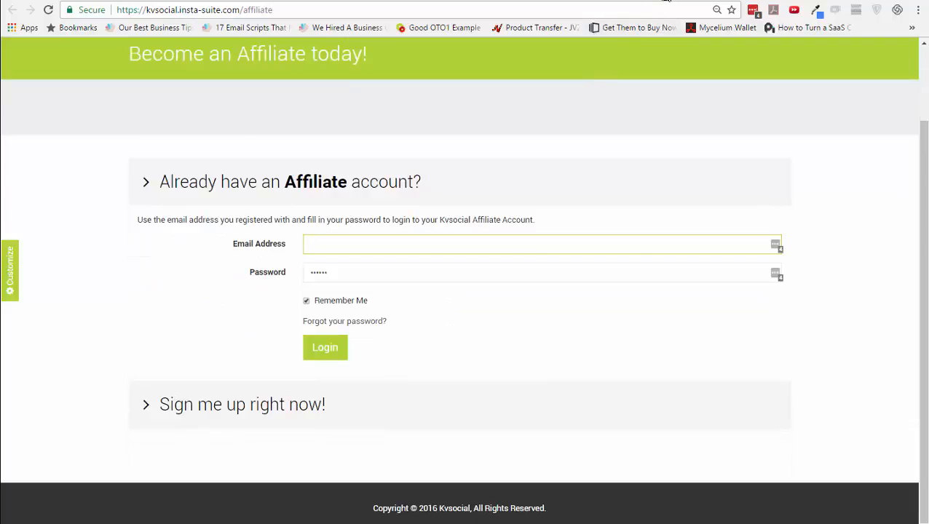
key("alt+Left")
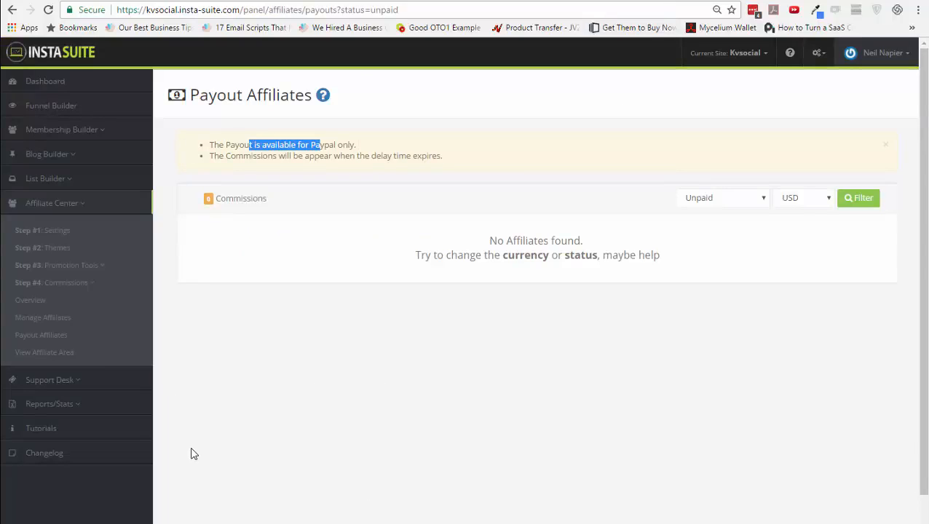
left_click(98, 381)
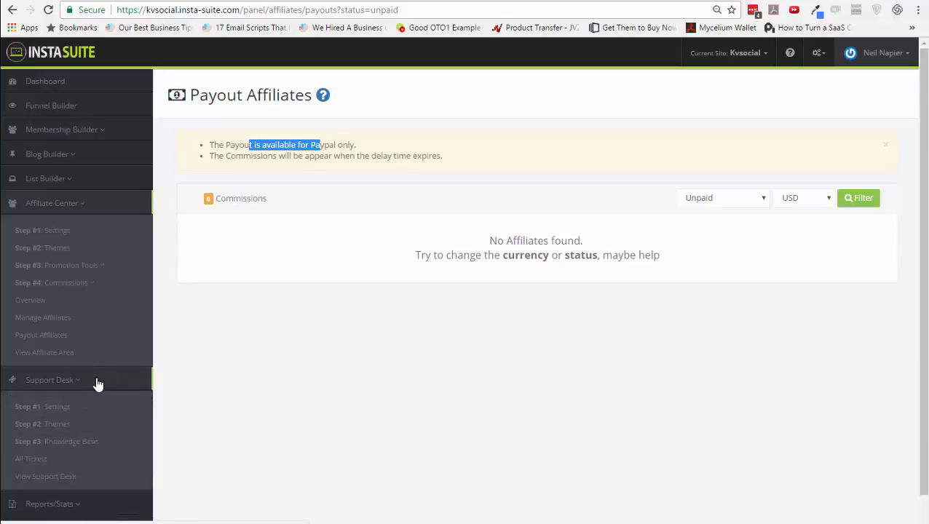
In Support Desk settings, set the support email to the suggested support@ address
left_click(84, 410)
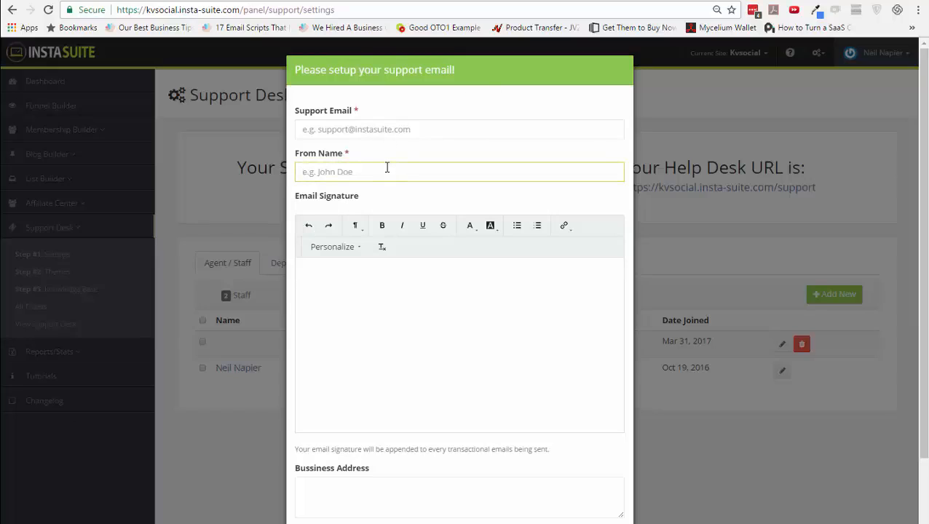
left_click(386, 131)
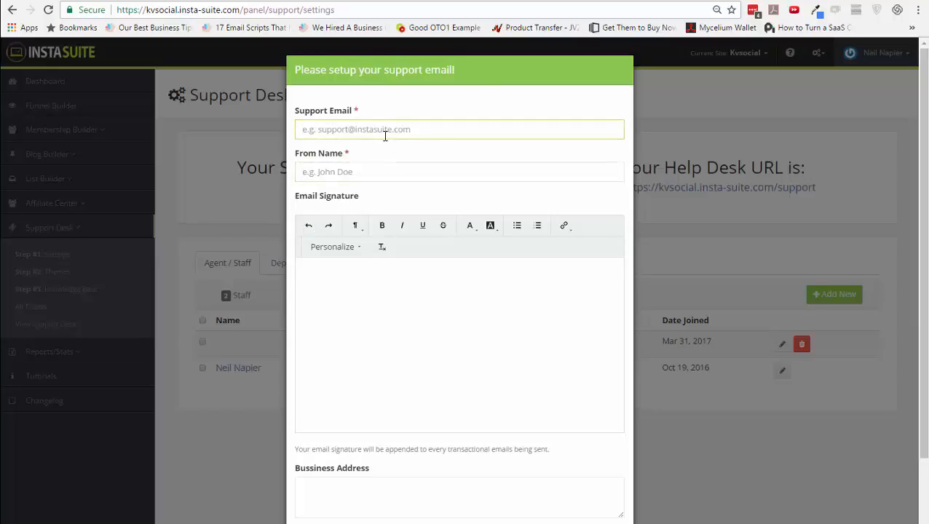
type("support@")
key("Down")
key("Tab")
Enter the sender's name and a signature ending 'CEO, InstaSuite', then submit the settings
type("Neil Napier")
key("Tab")
type("Neil Napier")
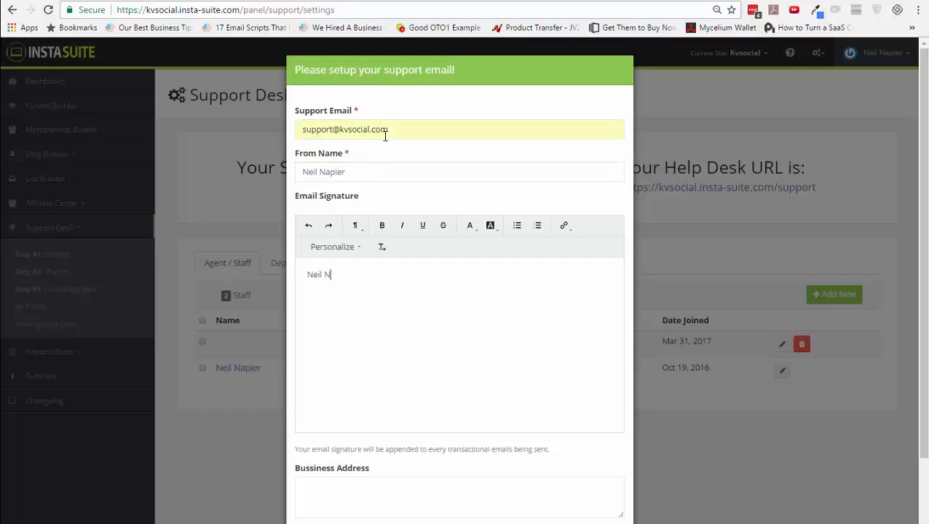
key("Return")
type("CEO, InstaSuite")
key("Tab")
scroll(527, 506, "down", 2)
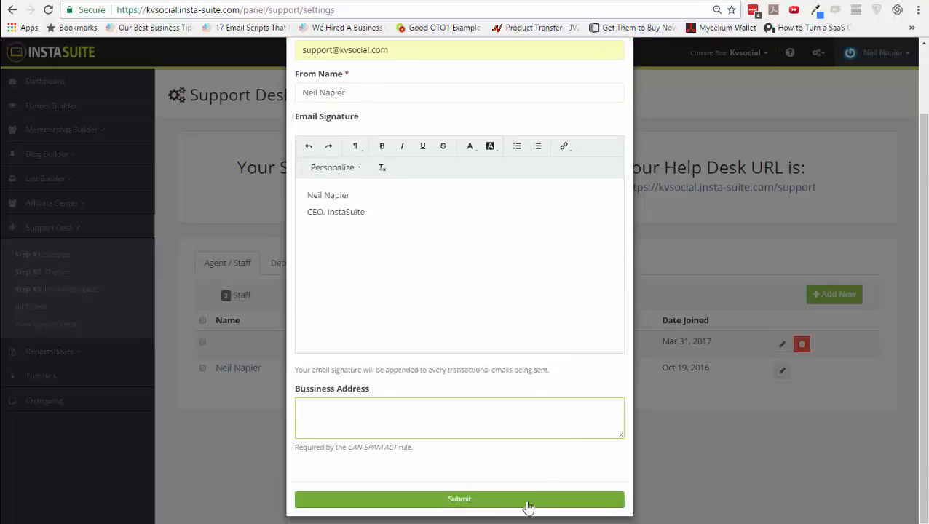
left_click(528, 500)
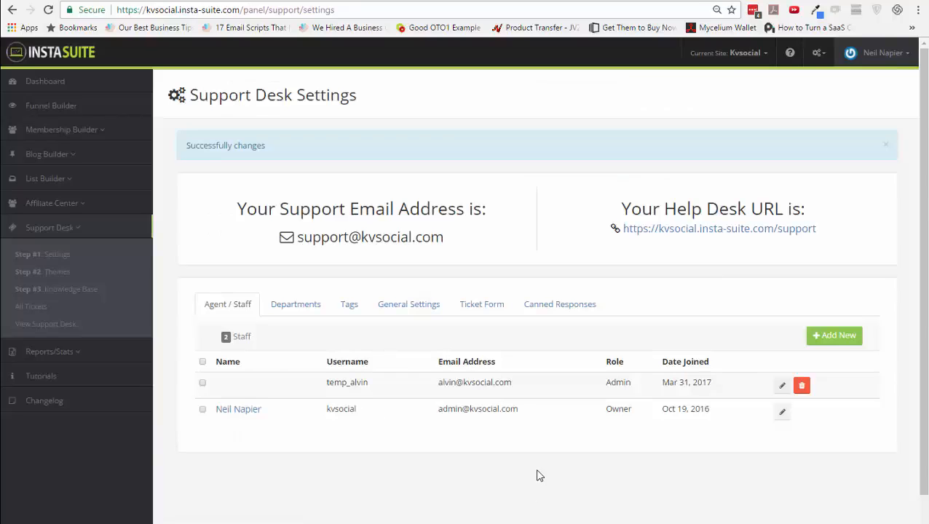
Open the public help desk page in a new tab and view it
right_click(718, 233)
left_click(735, 244)
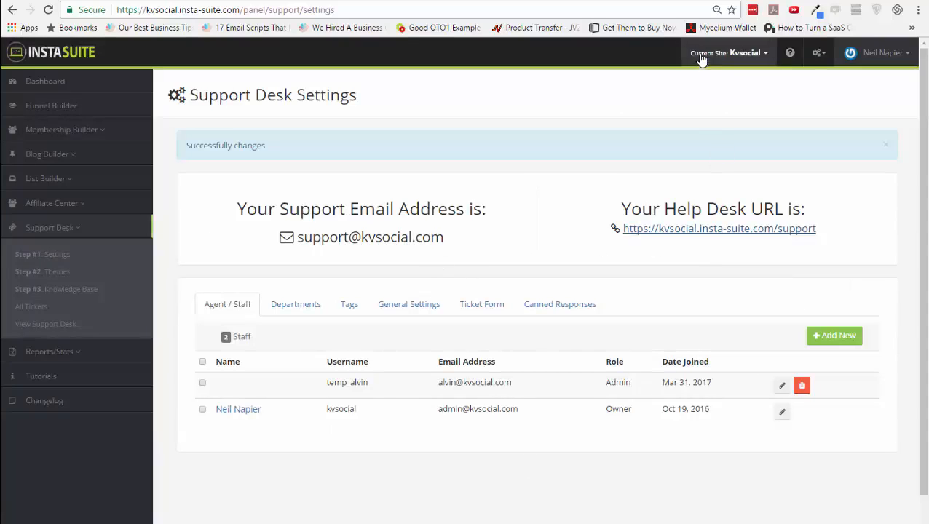
left_click(653, 3)
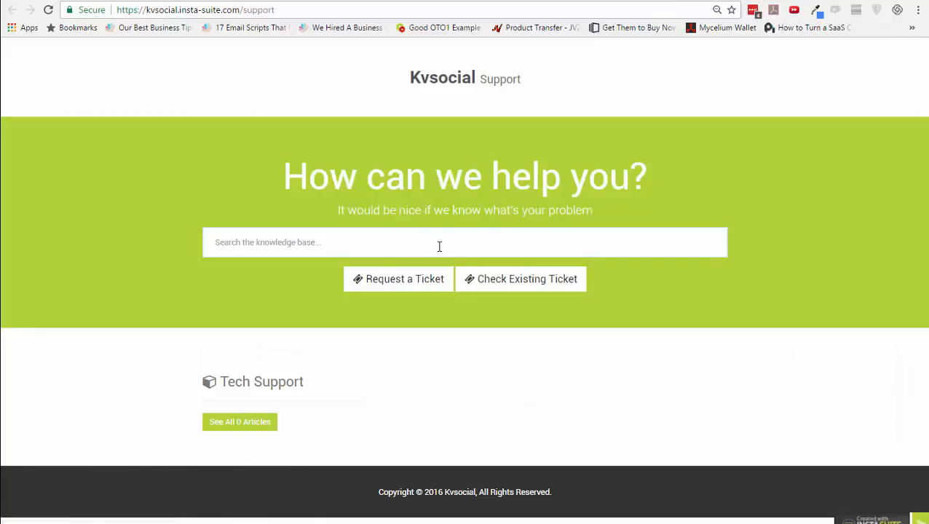
left_click(577, 2)
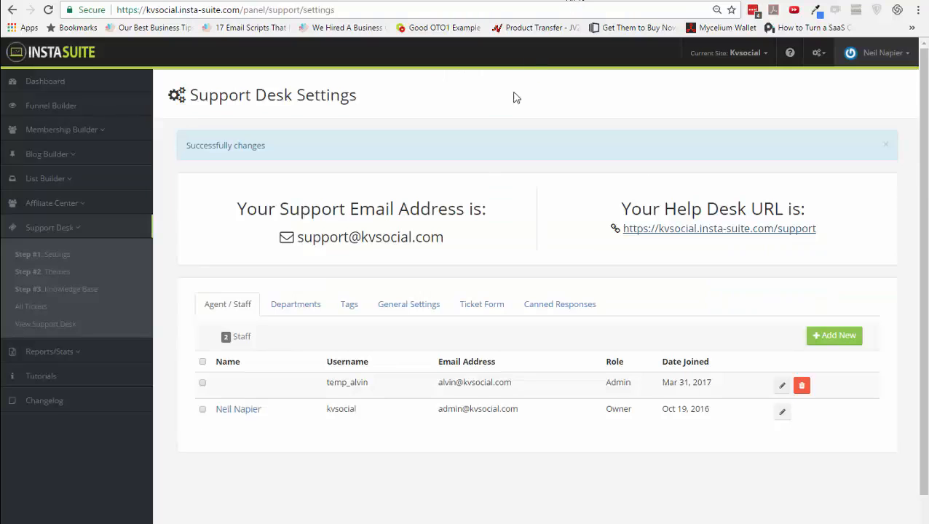
left_click(48, 289)
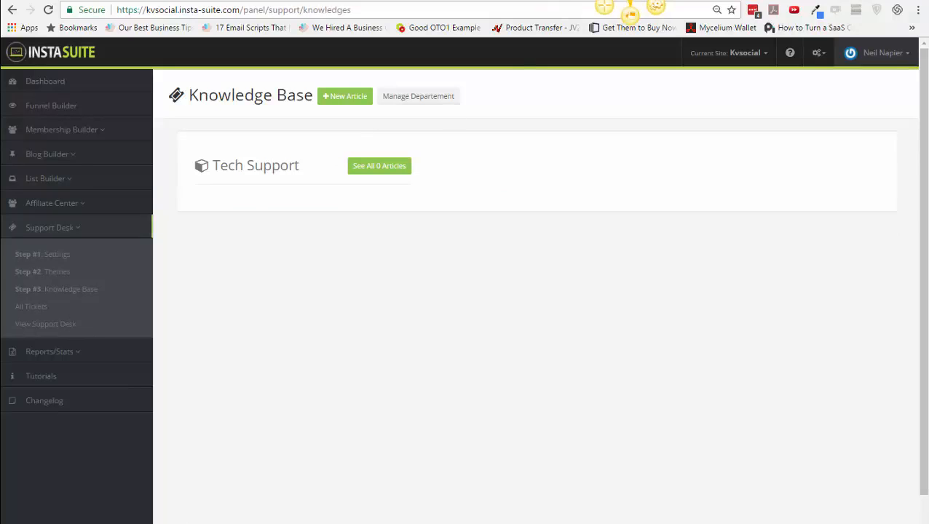
left_click(631, 3)
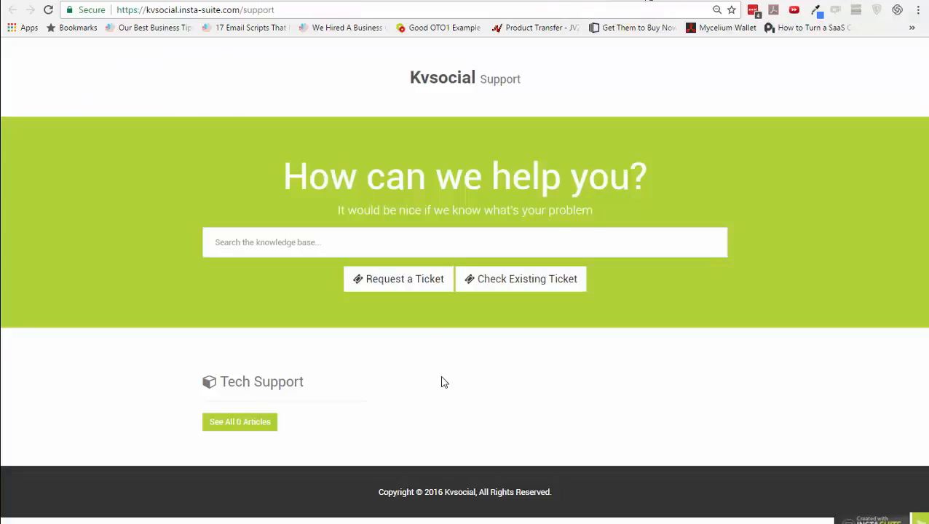
Review the support tickets and desk themes, then the Reports/Stats Funnel Stats report
left_click(568, 2)
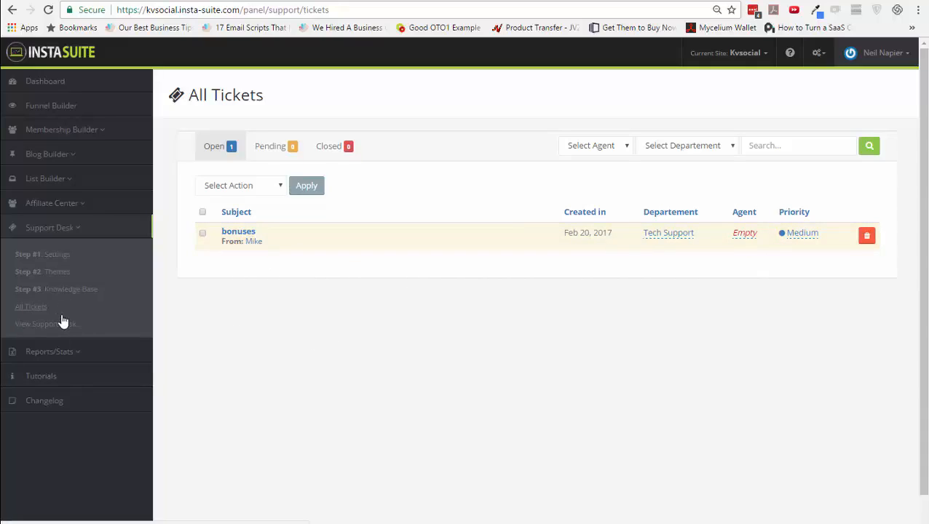
left_click(57, 277)
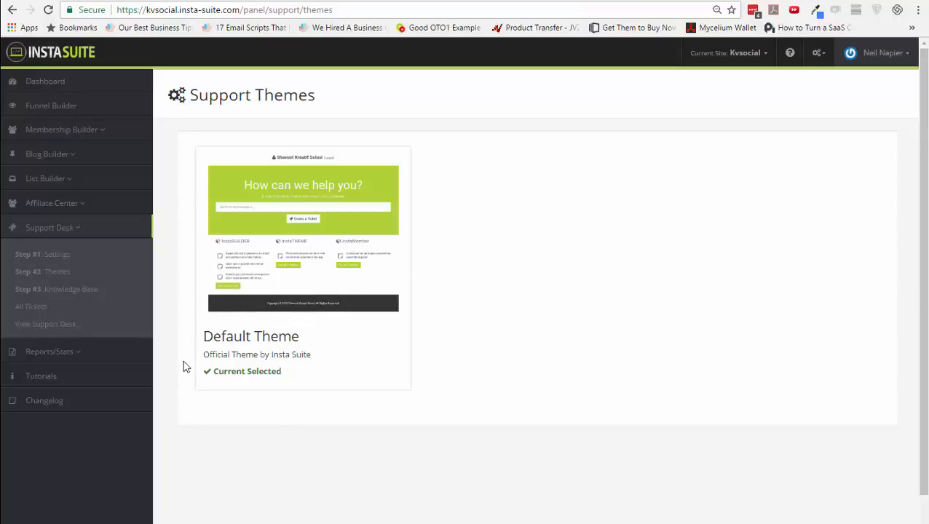
left_click(21, 353)
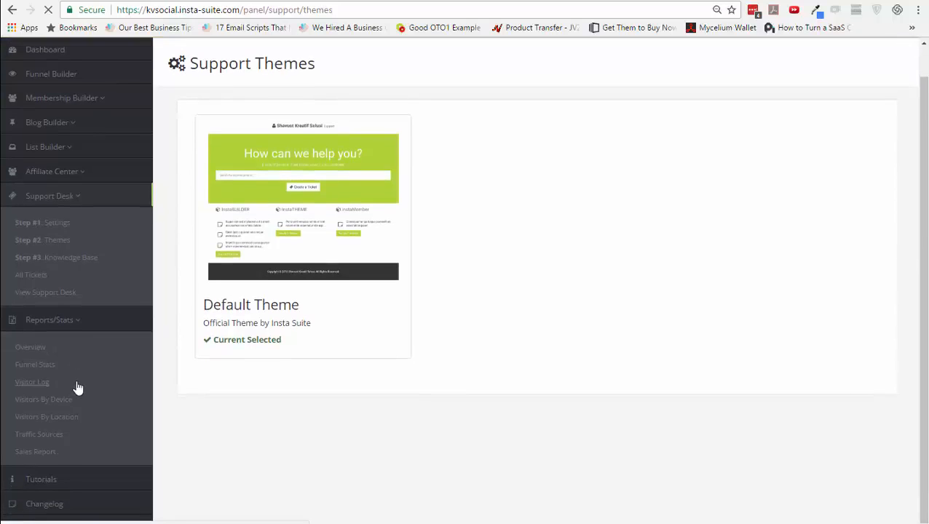
scroll(255, 394, "down", 2)
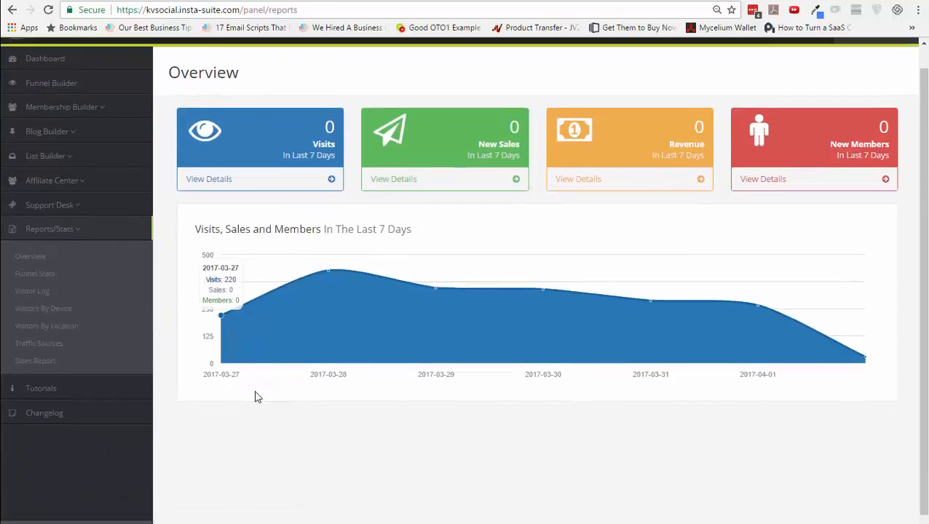
left_click(54, 267)
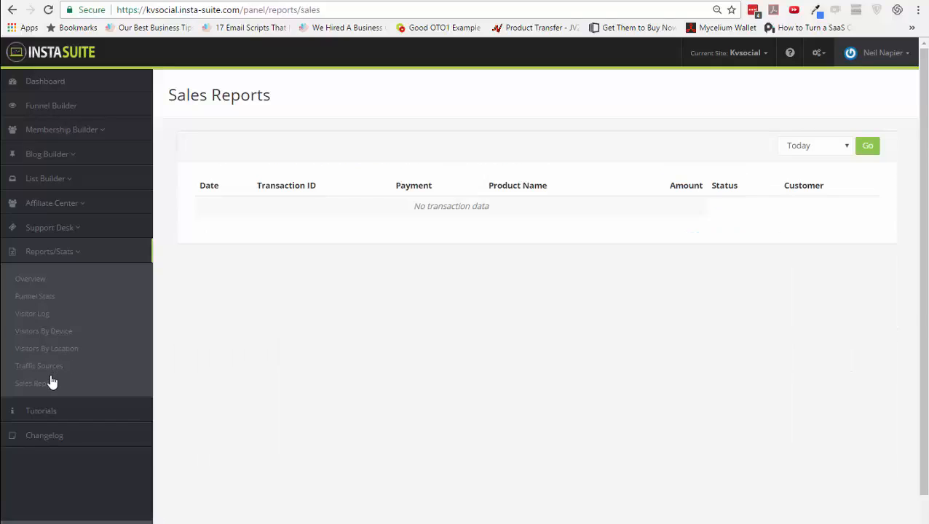
left_click(44, 435)
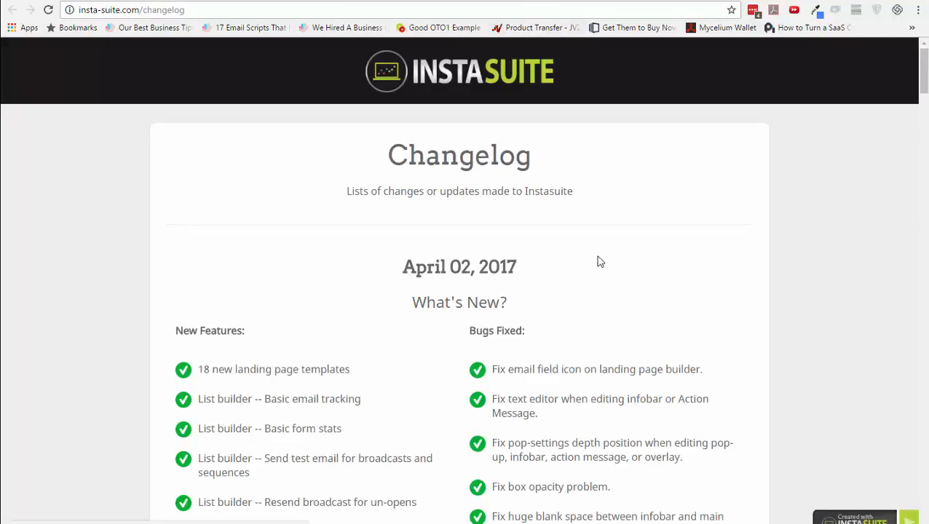
scroll(598, 263, "down", 12)
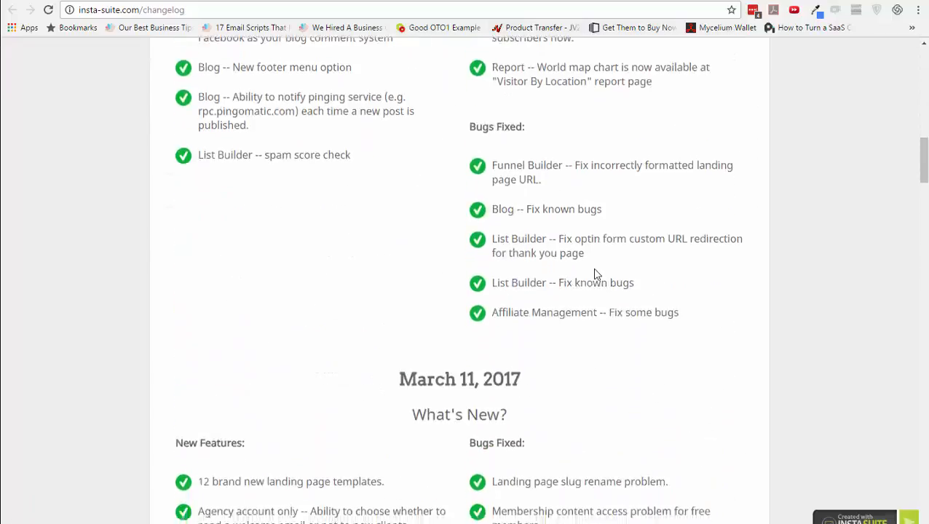
scroll(594, 274, "down", 15)
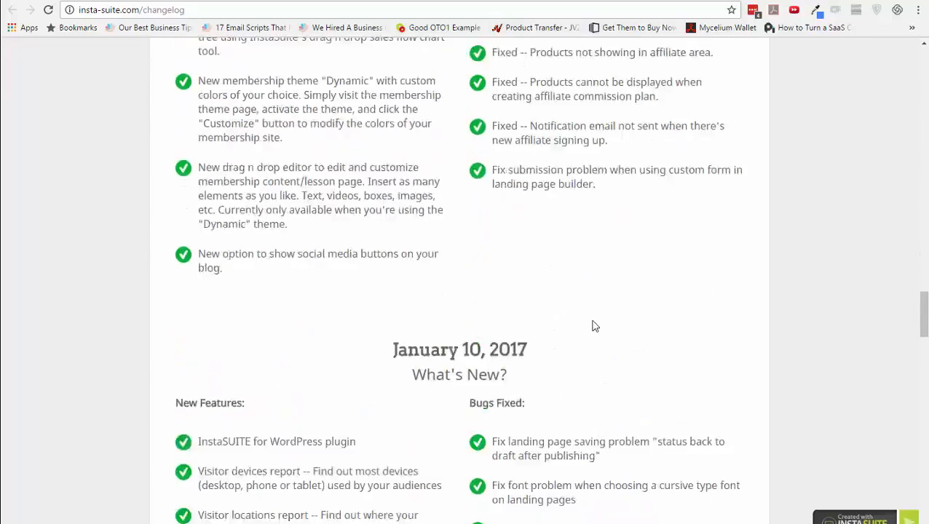
scroll(592, 328, "down", 15)
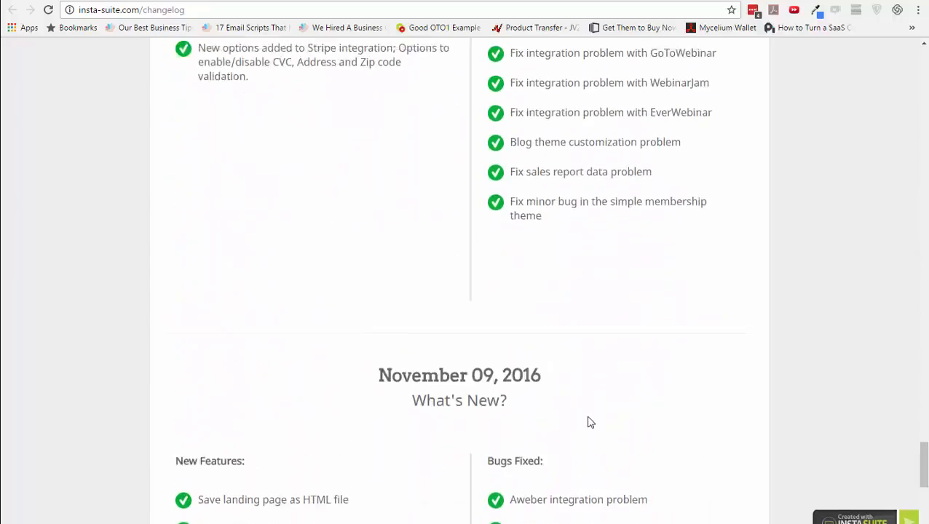
scroll(591, 423, "down", 3)
scroll(586, 179, "up", 20)
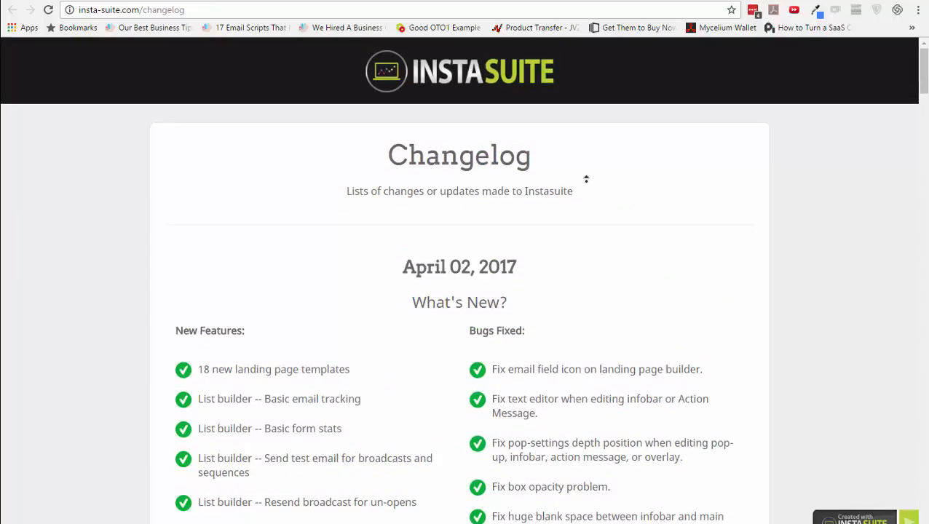
left_click(536, 0)
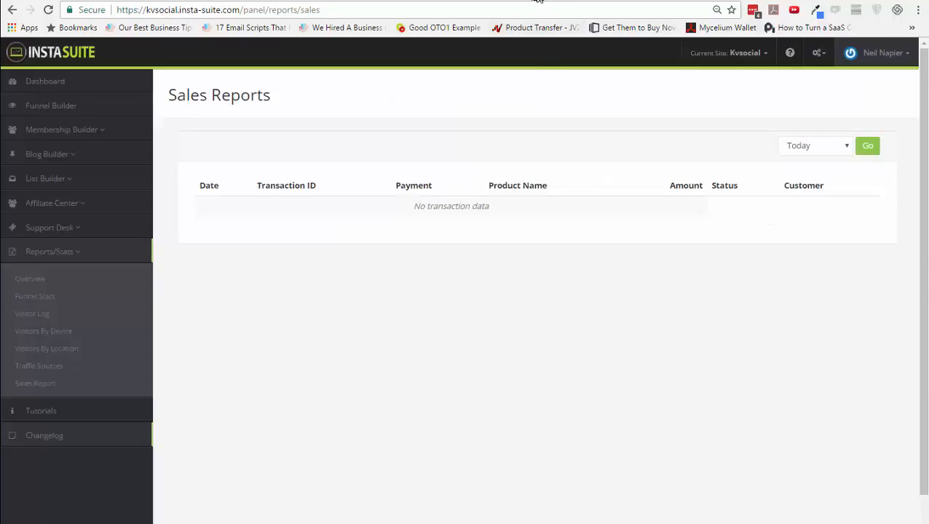